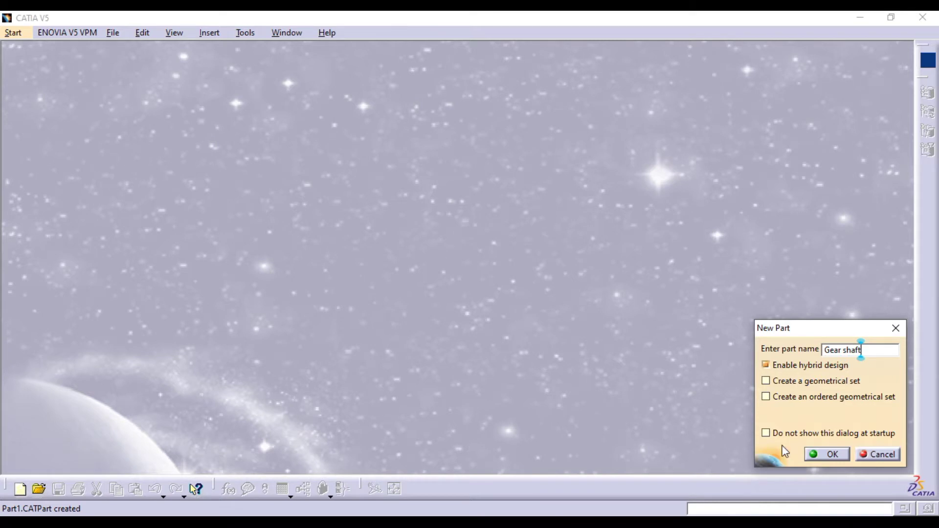
Create the part Gear shaft and sketch a circle about 30 mm in diameter, centred at the origin on the yz plane
click(826, 453)
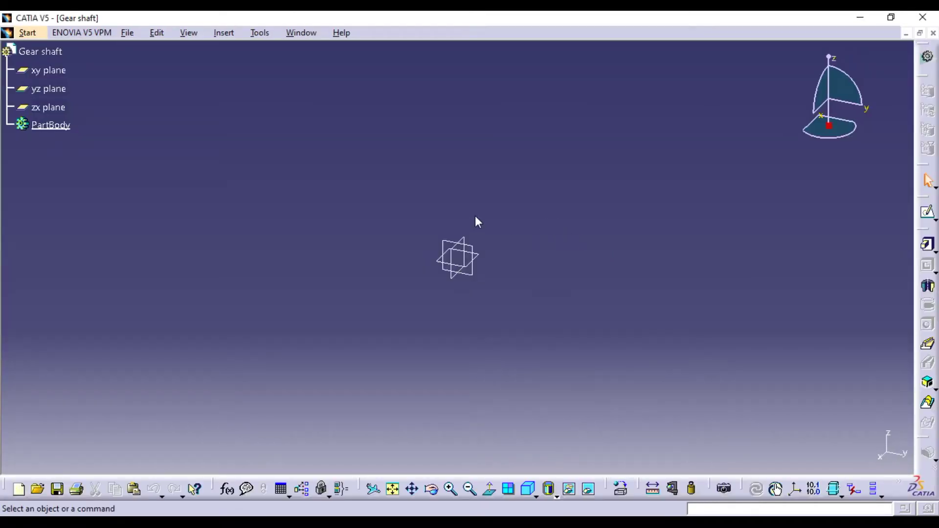
click(469, 245)
click(933, 210)
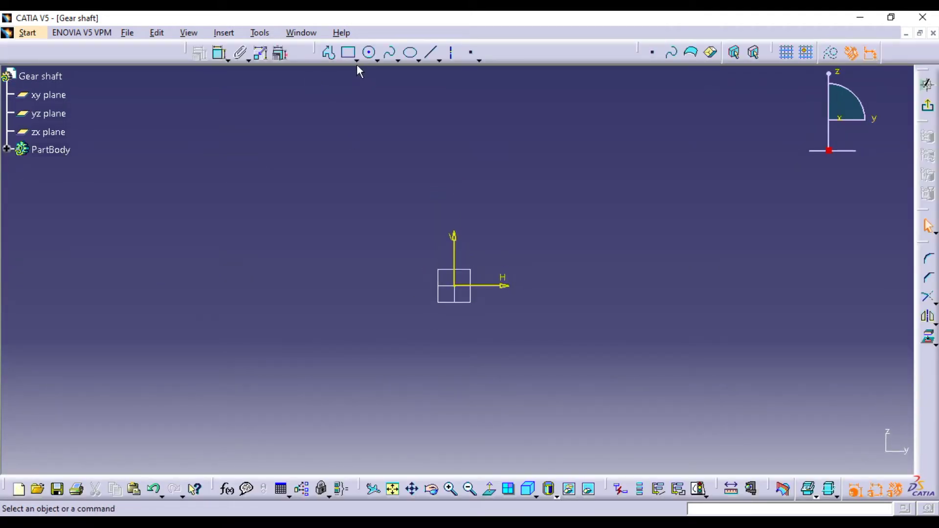
click(369, 52)
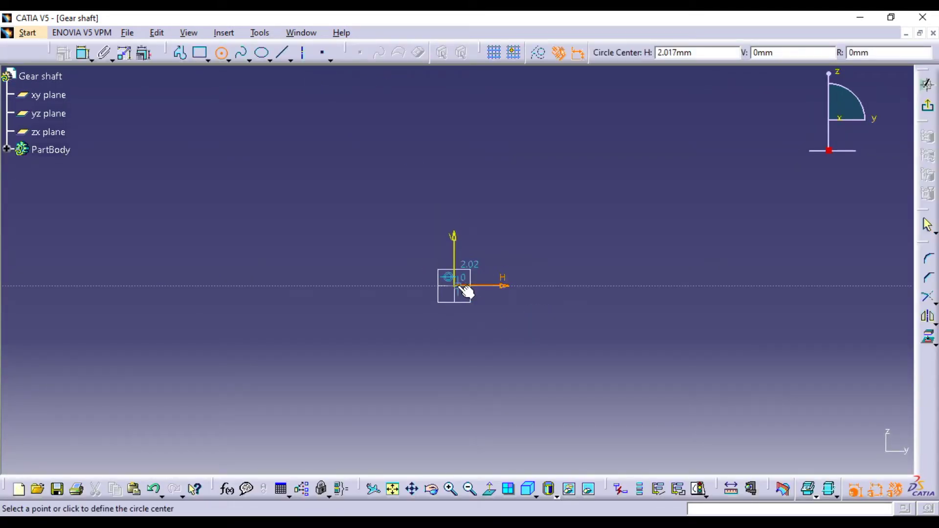
click(456, 287)
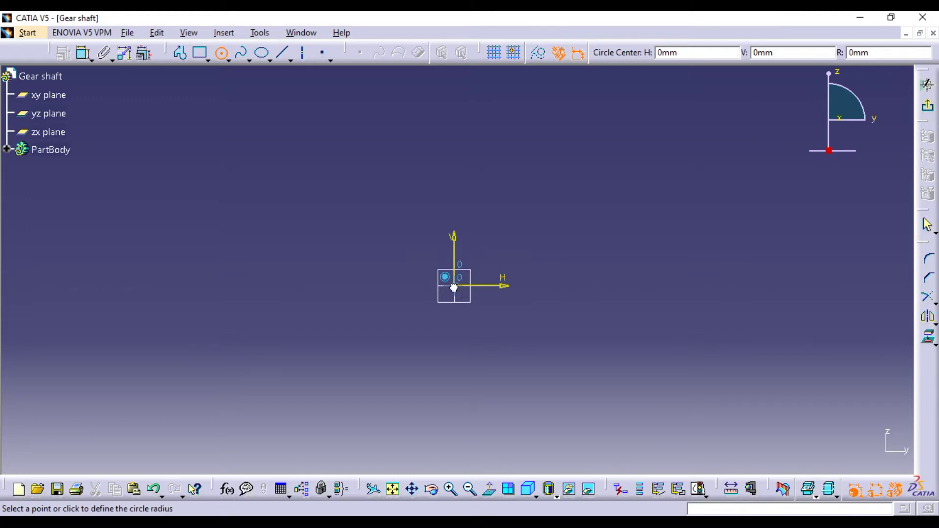
click(468, 309)
Dimension the circle's diameter, set it to 15 mm and exit the sketch
click(221, 52)
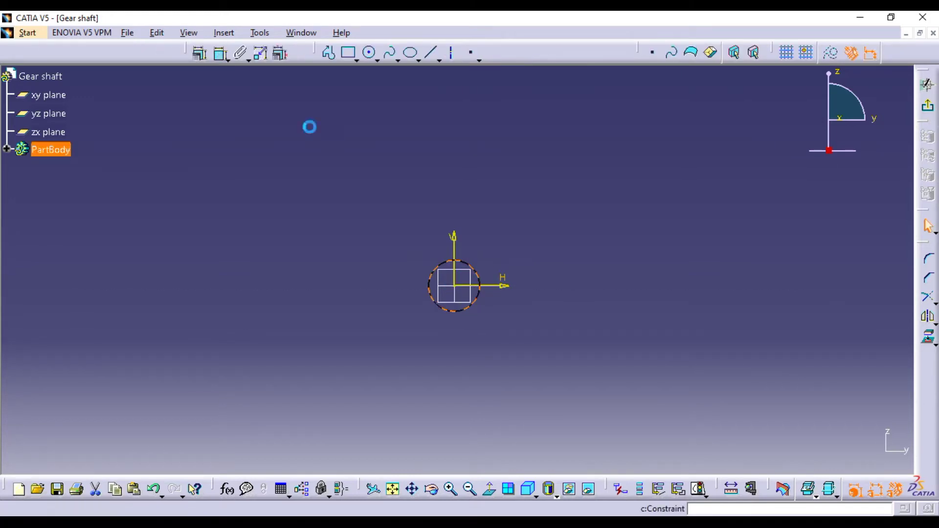
click(455, 261)
click(491, 232)
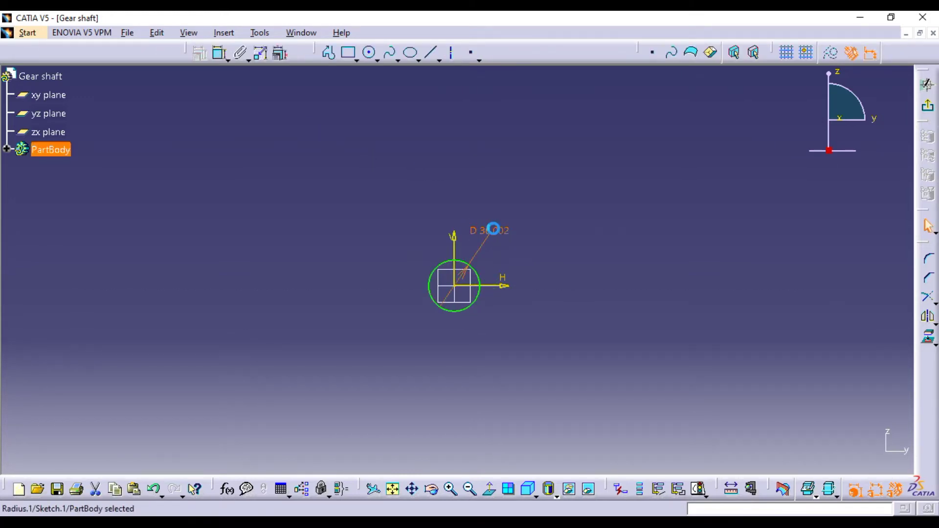
double_click(493, 229)
text(15)
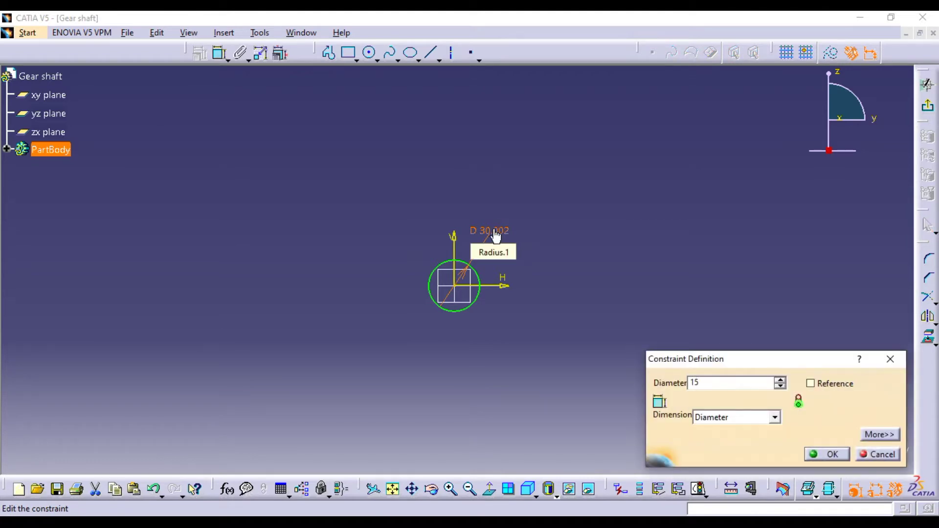
click(826, 454)
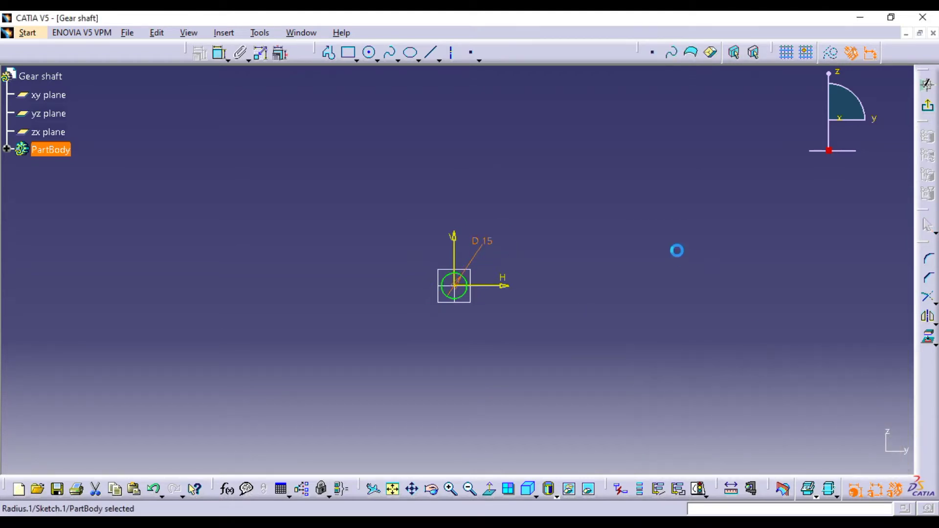
mouse_move(615, 227)
middle_down()
mouse_move(566, 142)
mouse_move(528, 204)
middle_up()
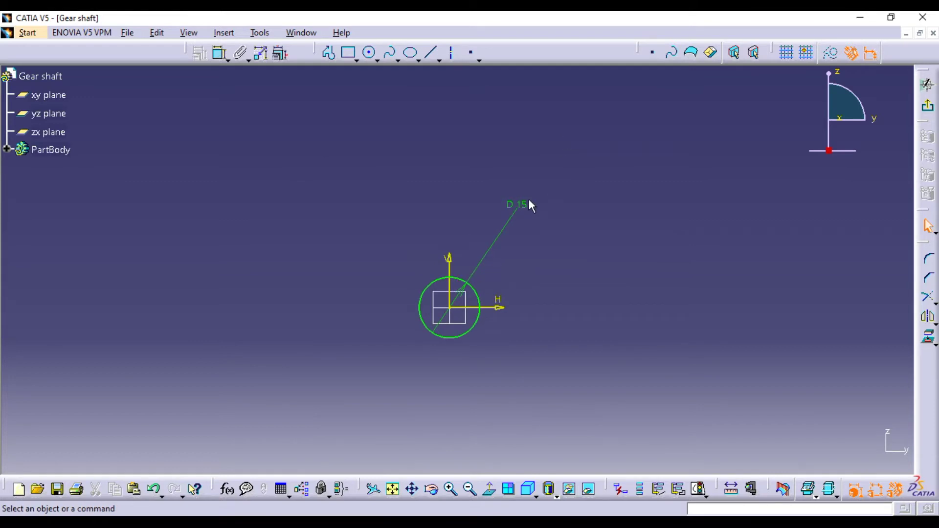
click(555, 274)
click(928, 106)
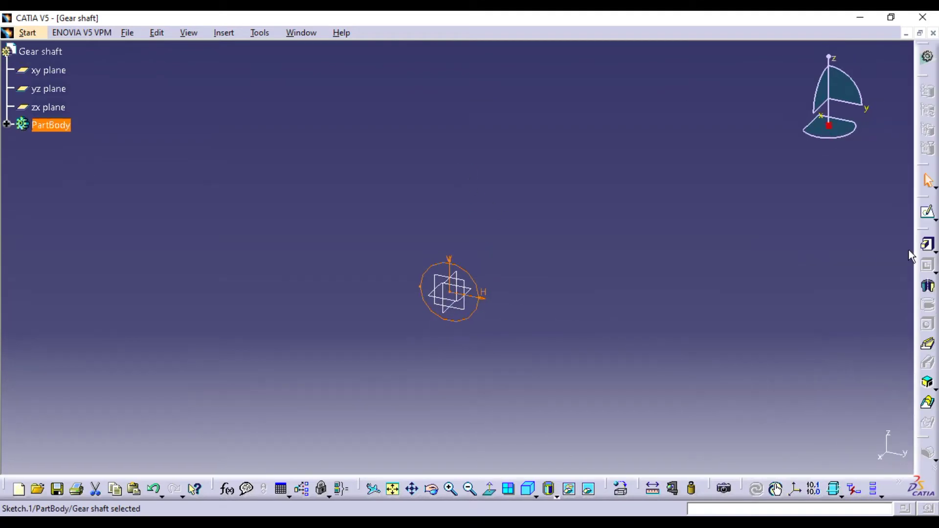
Pad the 15 mm circle sketch to a length of 13 mm
click(928, 265)
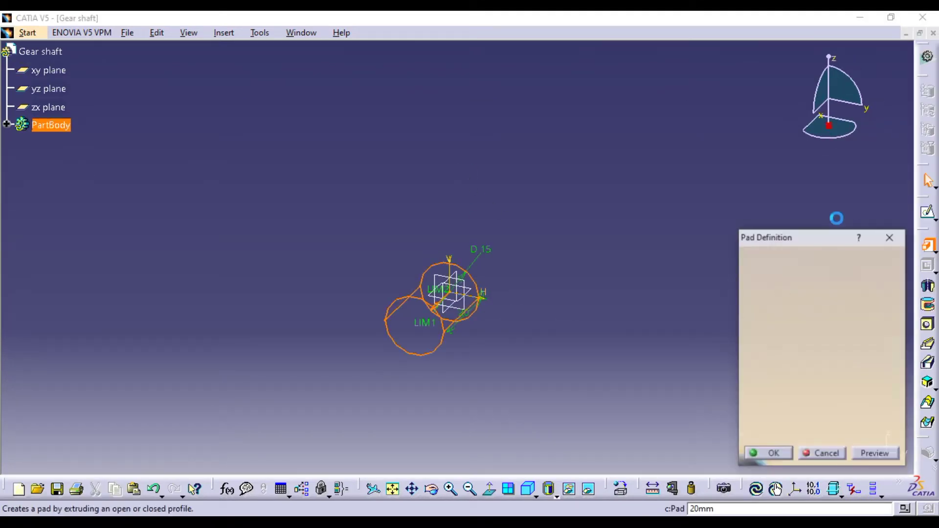
text(13)
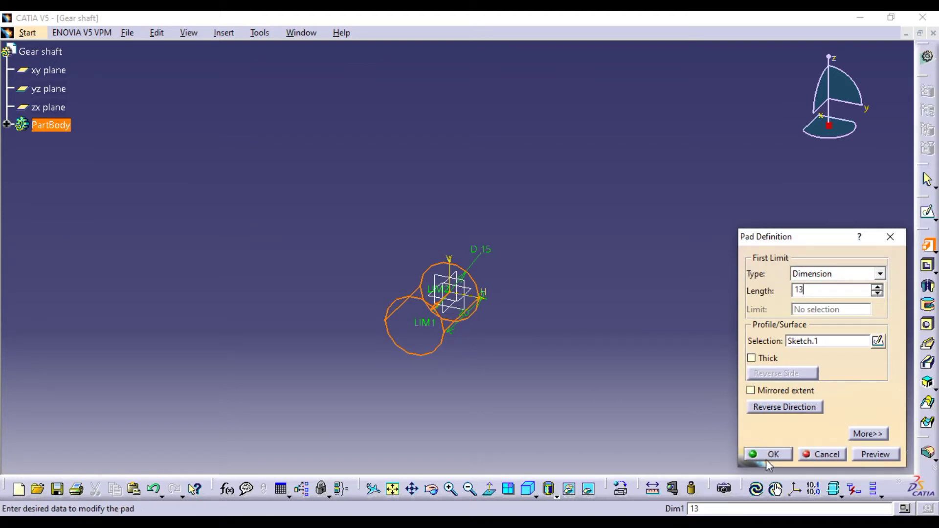
click(769, 455)
Sketch a circle about 25 mm in diameter, centred at the origin on the cylinder's free end face
middle_drag(548, 235, 402, 280)
mouse_move(415, 313)
middle_down()
mouse_move(435, 283)
mouse_move(424, 308)
middle_up()
click(424, 312)
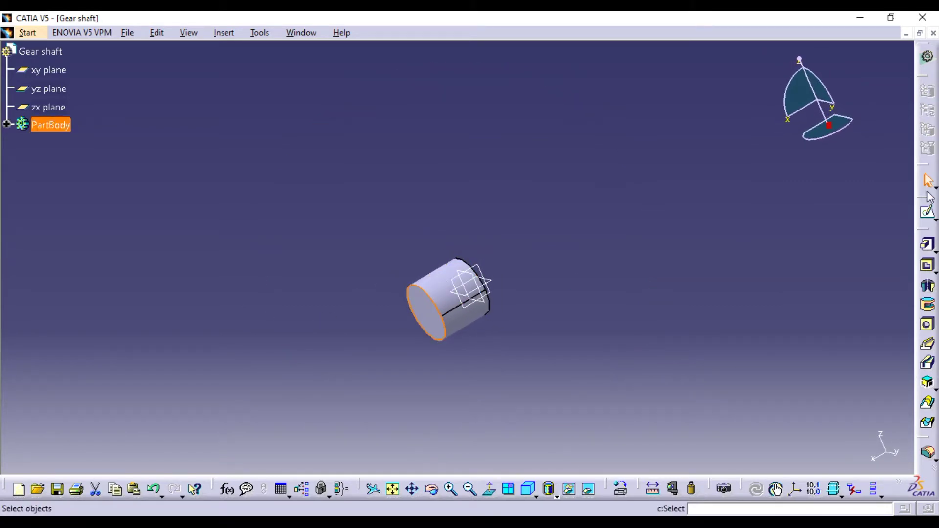
click(929, 213)
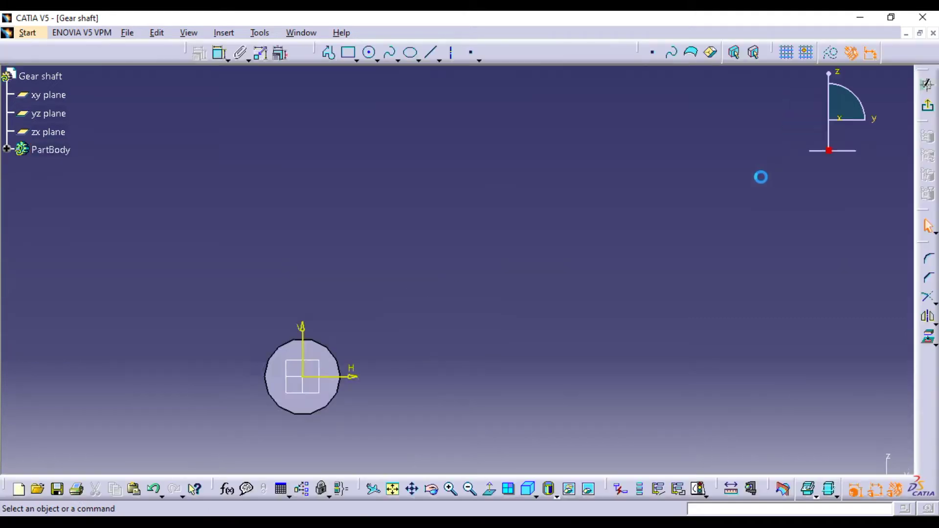
middle_drag(495, 304, 660, 153)
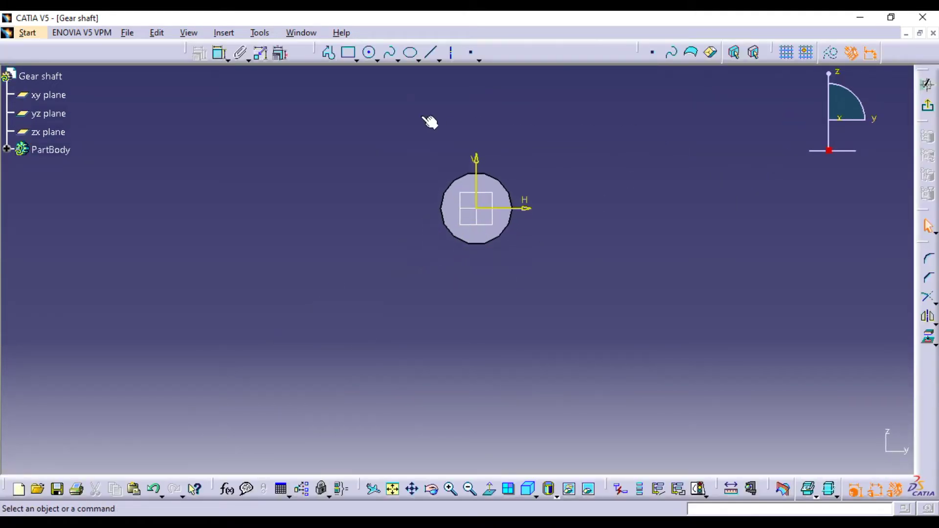
click(370, 53)
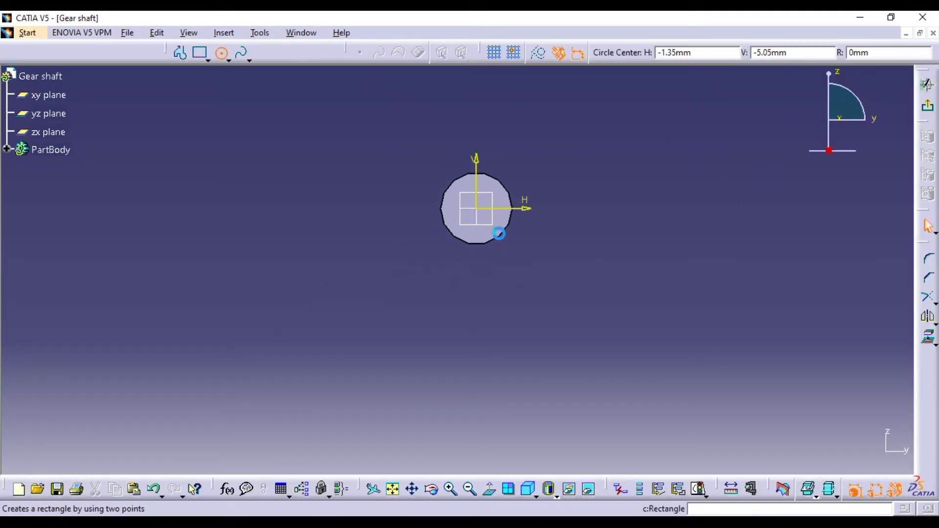
click(477, 208)
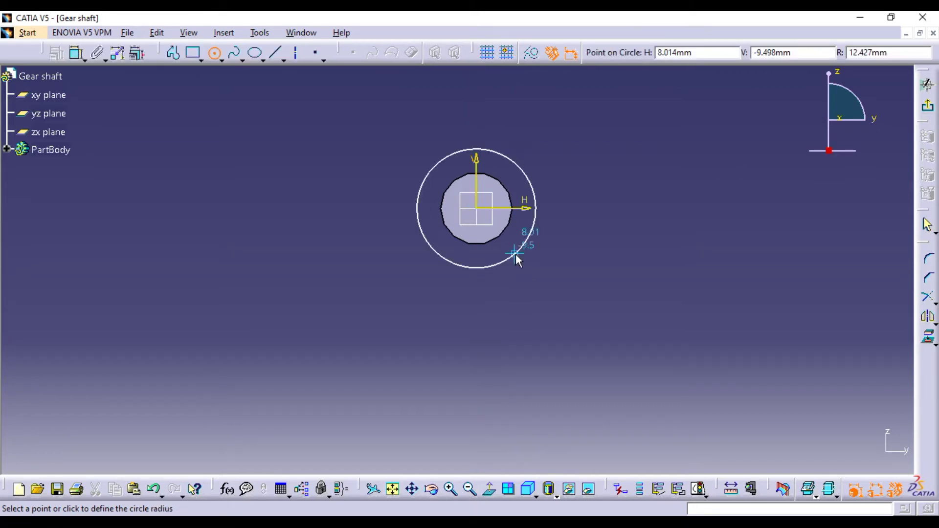
click(515, 251)
Constrain the new circle's diameter to 23 mm, move its dimension label closer to the circle and exit the sketch
click(220, 54)
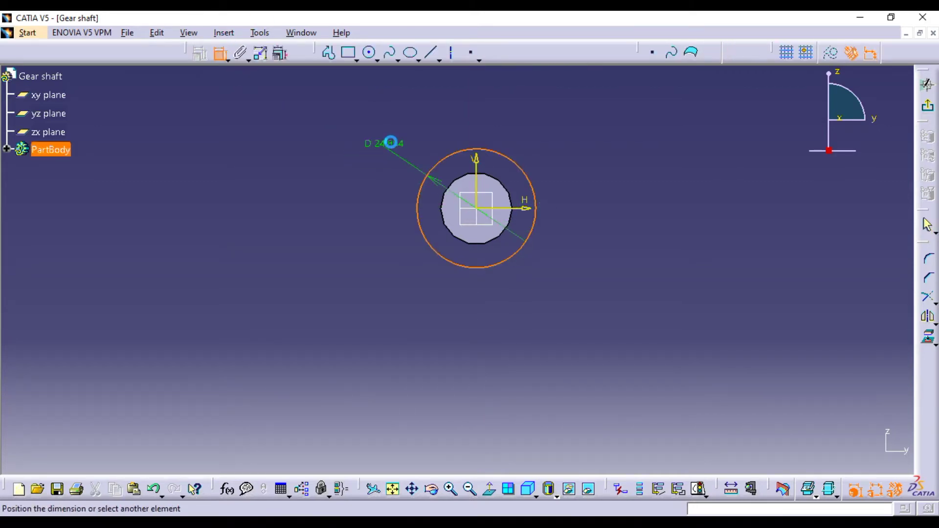
click(395, 135)
double_click(396, 136)
text(23)
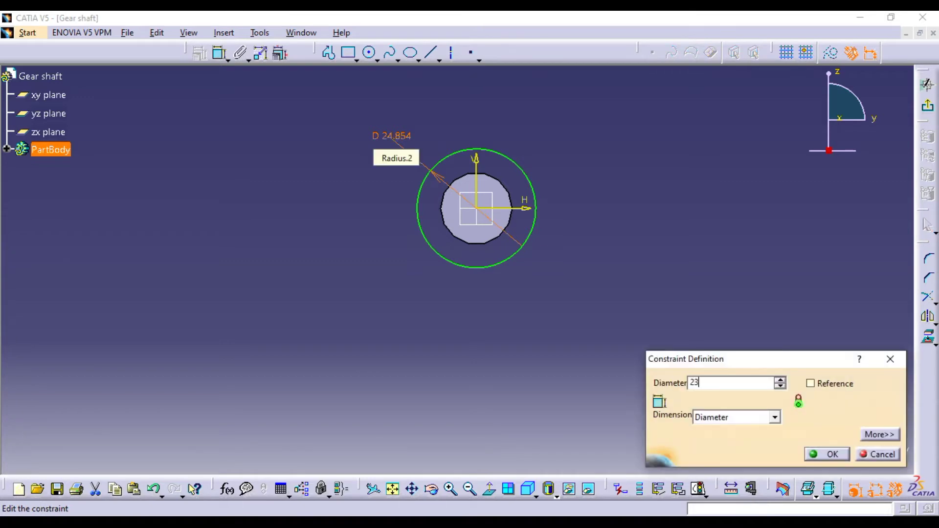
click(827, 453)
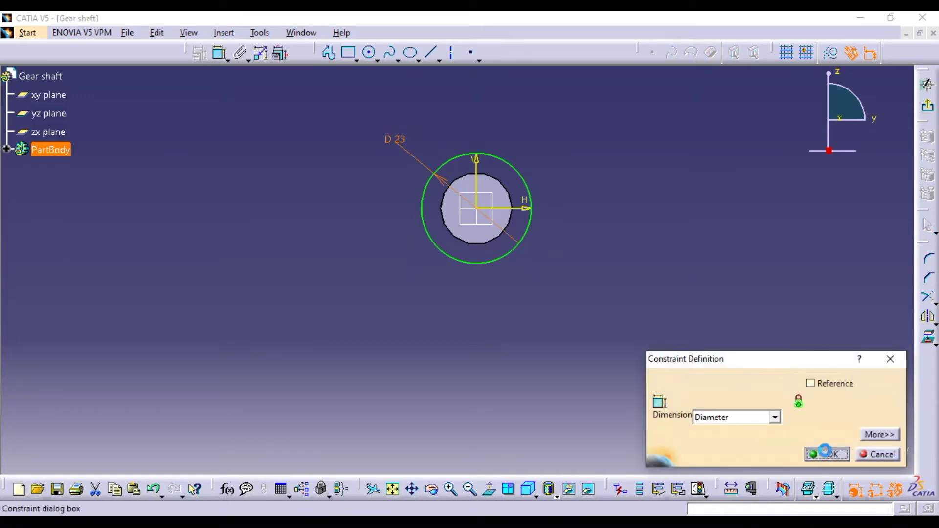
click(714, 183)
middle_drag(714, 182, 699, 215)
middle_drag(658, 177, 646, 249)
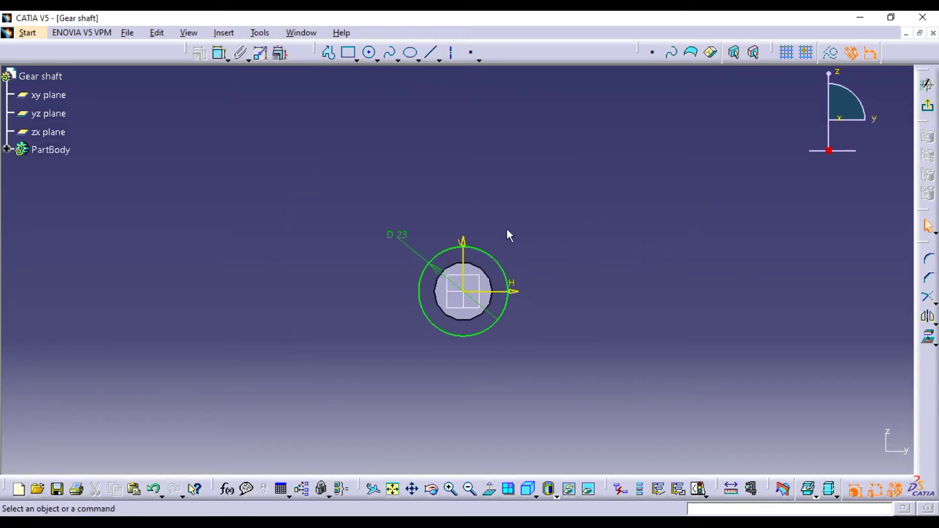
drag(404, 234, 428, 228)
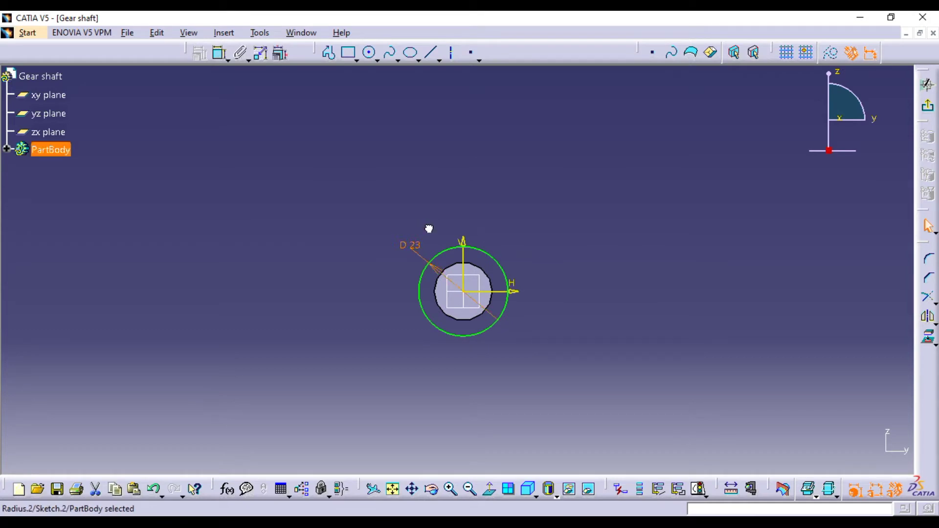
click(468, 200)
click(927, 105)
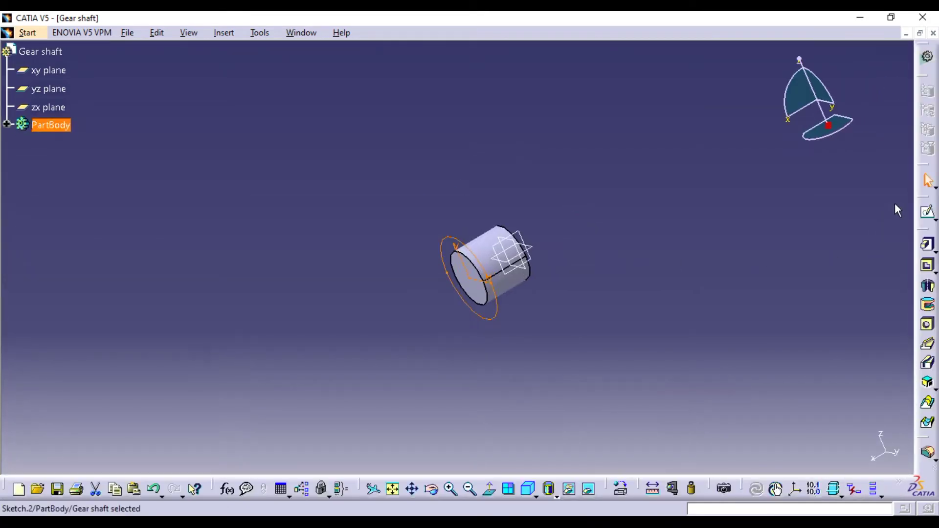
Pad the 23 mm circle sketch outward from the end face by 14 mm
click(928, 244)
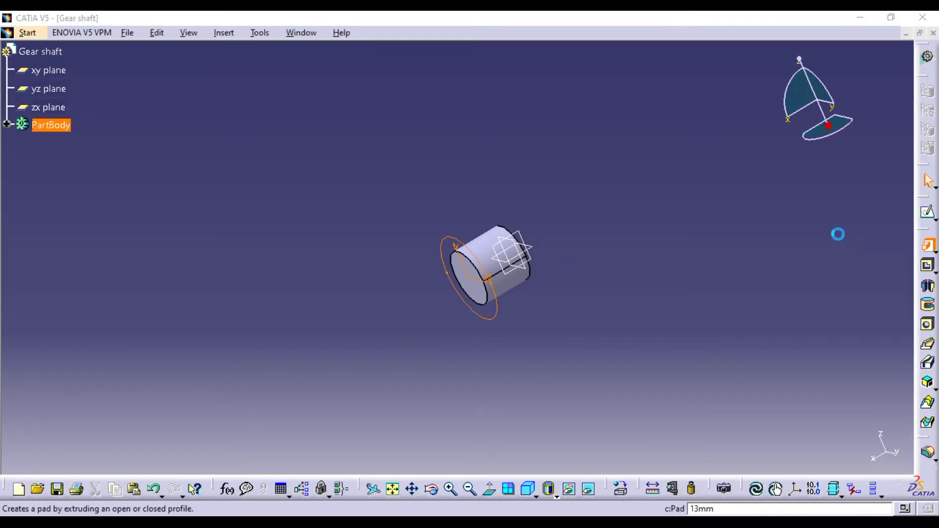
text(14)
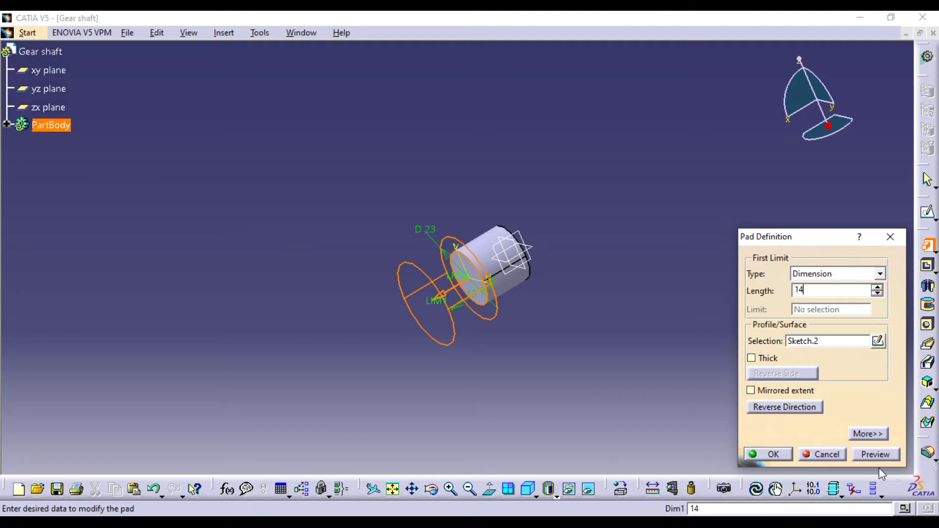
click(885, 459)
click(773, 454)
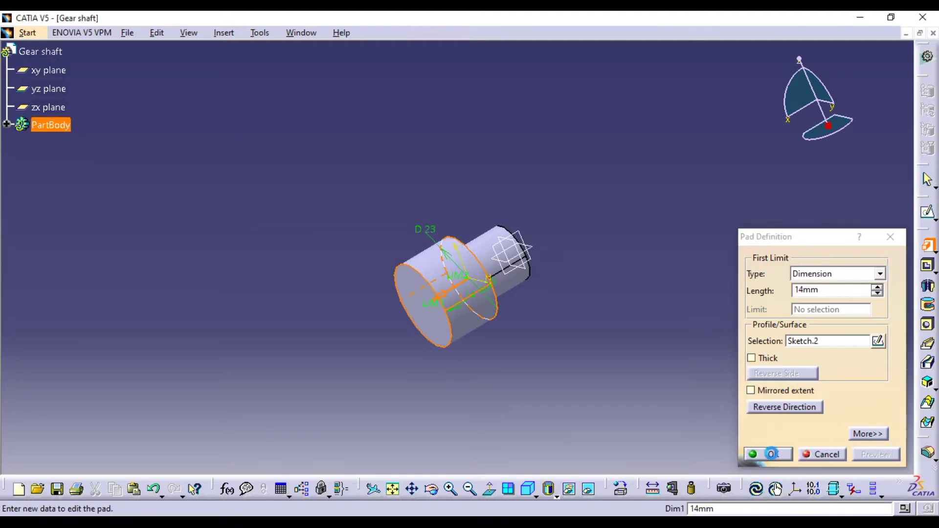
click(570, 230)
Sketch a circle about 40 mm in diameter, centred at the origin on the end face of the 23 mm section
middle_drag(573, 227, 576, 211)
click(430, 296)
click(928, 214)
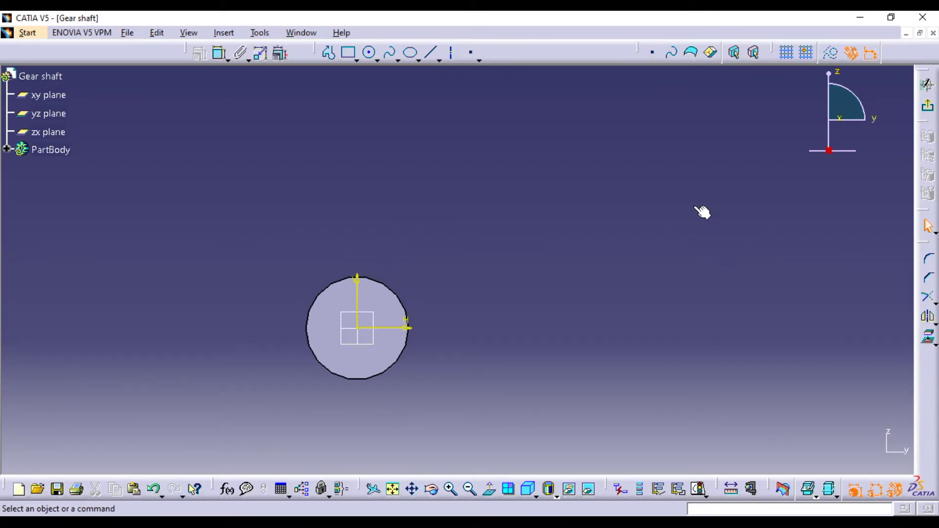
middle_drag(598, 233, 614, 168)
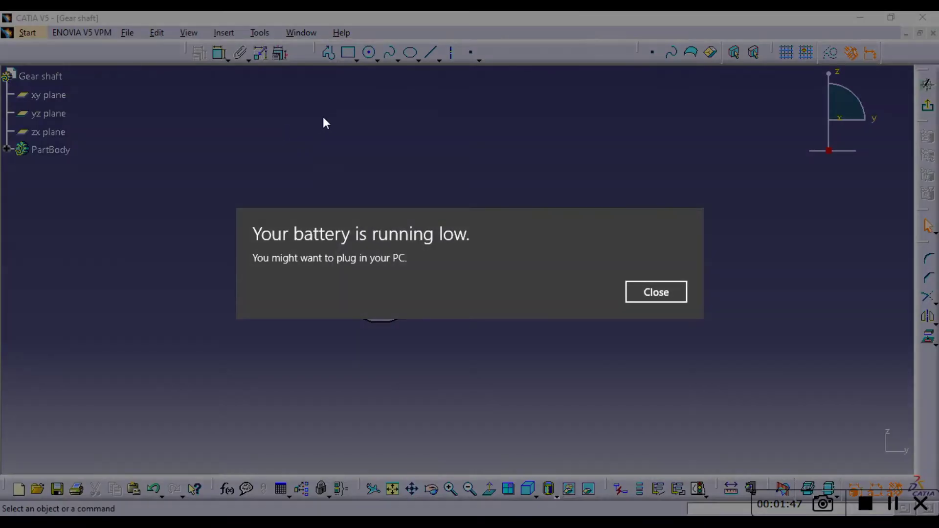
click(651, 291)
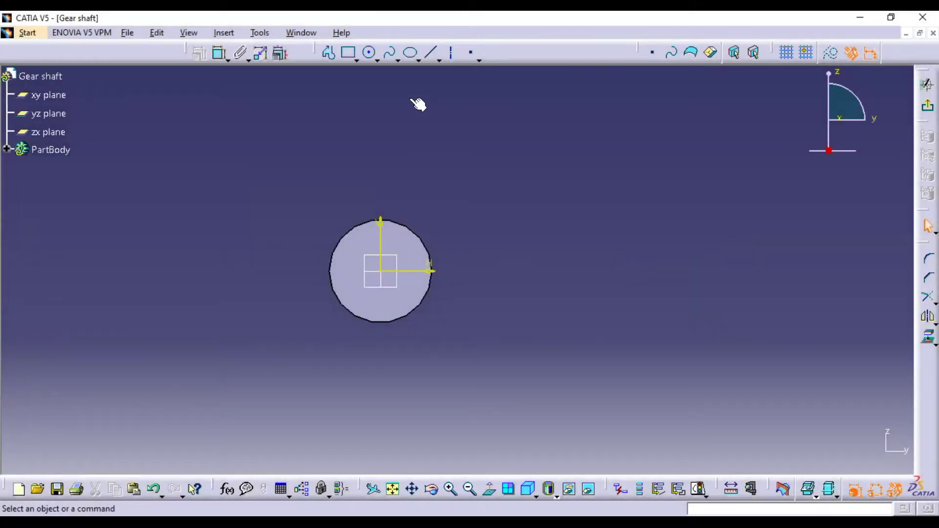
click(368, 51)
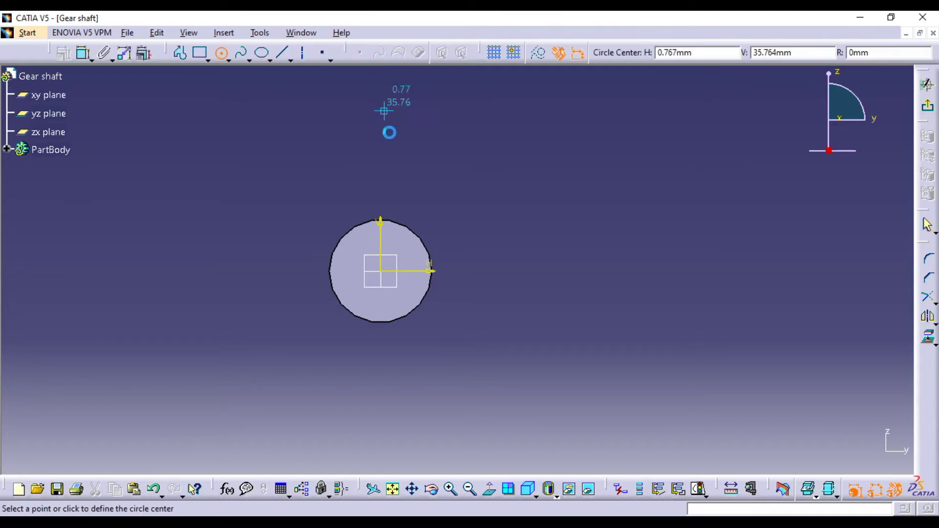
click(383, 273)
click(439, 337)
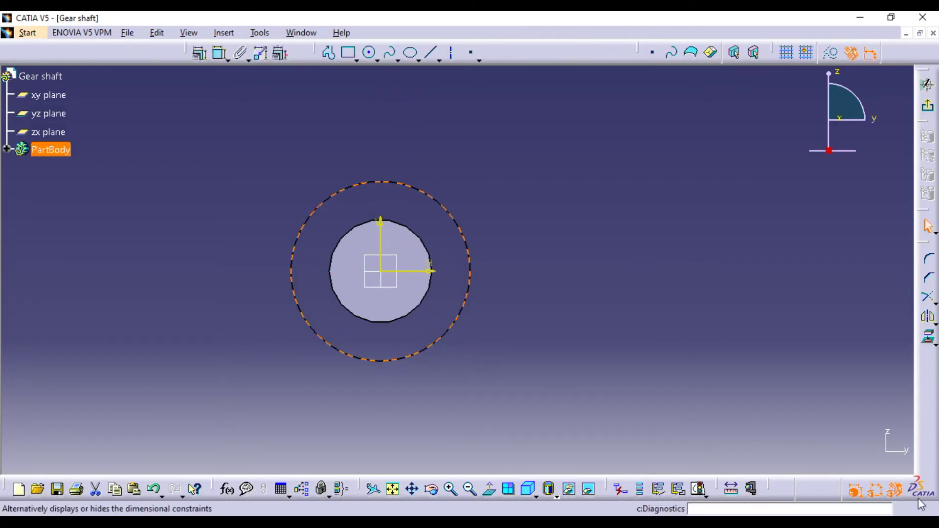
Dimension the outer circle's diameter, set it to 31 mm and exit the sketch
click(221, 55)
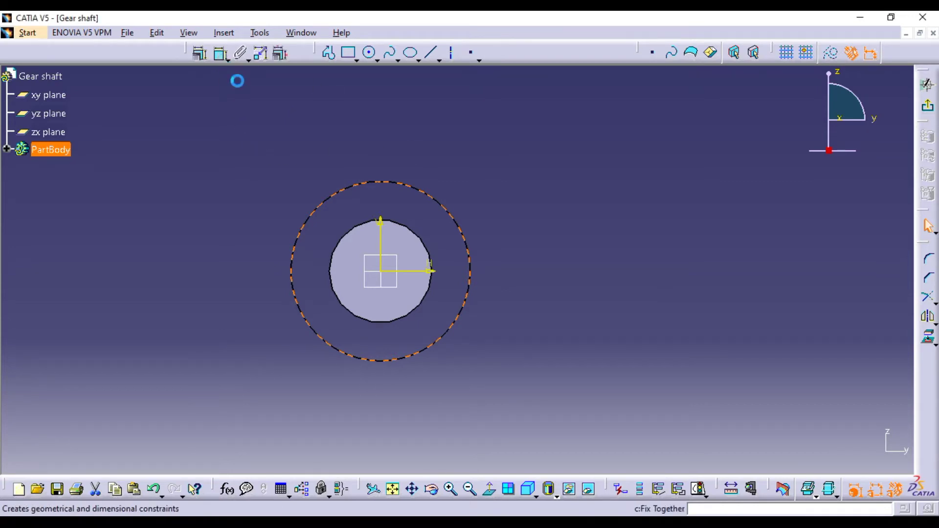
click(365, 135)
double_click(366, 140)
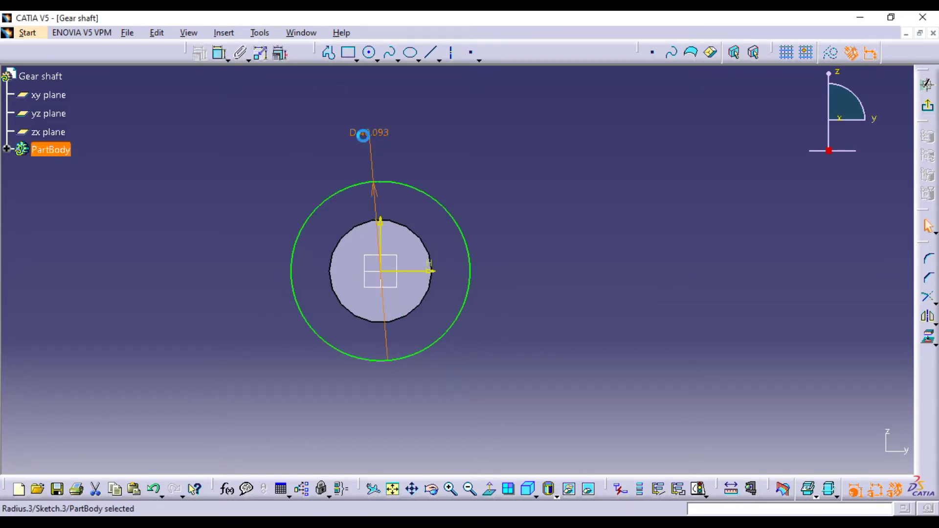
text(31)
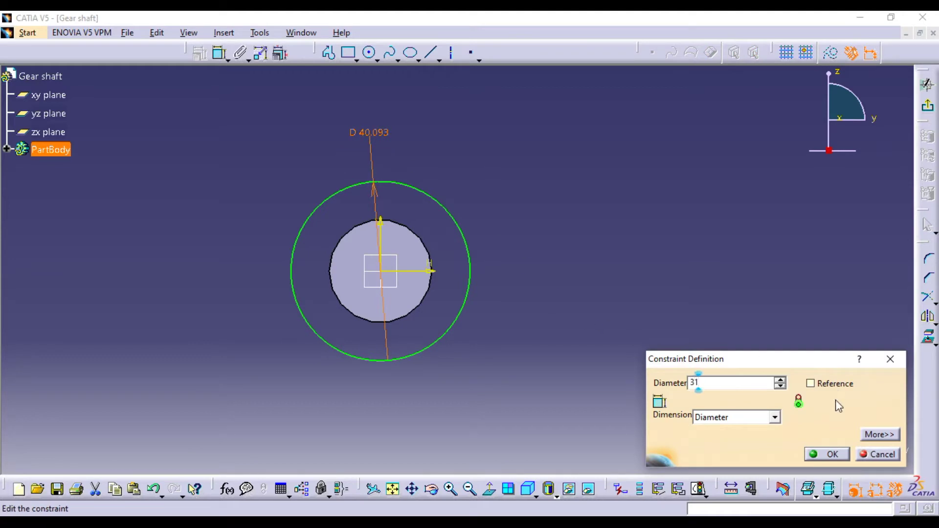
click(827, 454)
middle_drag(552, 225, 560, 245)
click(931, 113)
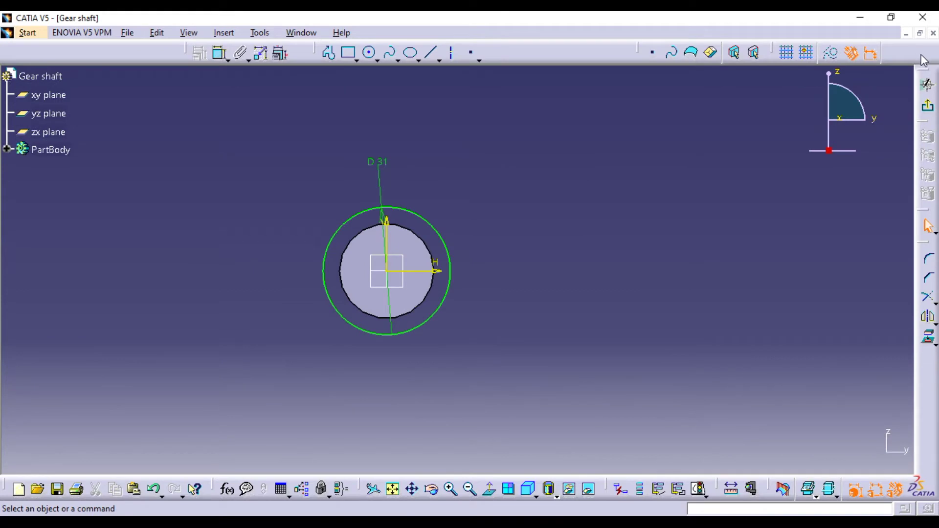
Exit the sketch and pad the 31 mm circle outward from the end face by 15 mm
click(928, 106)
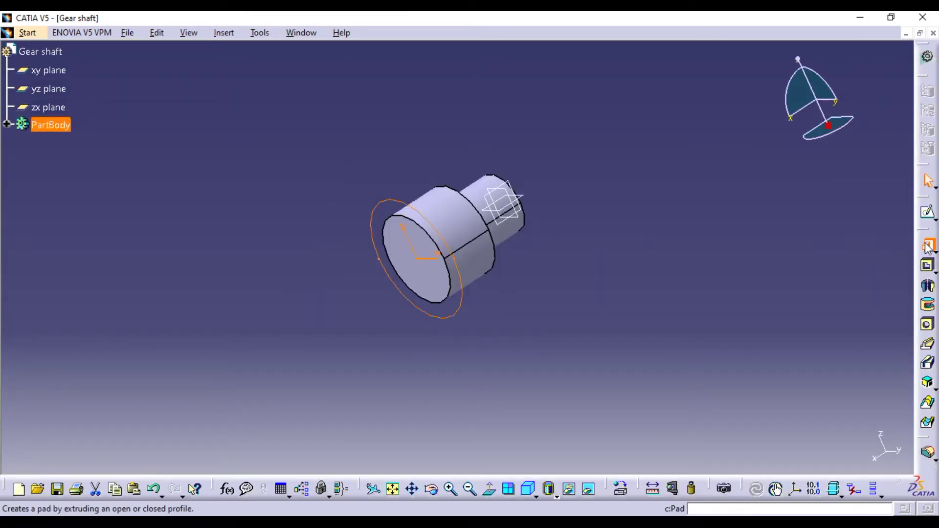
click(928, 247)
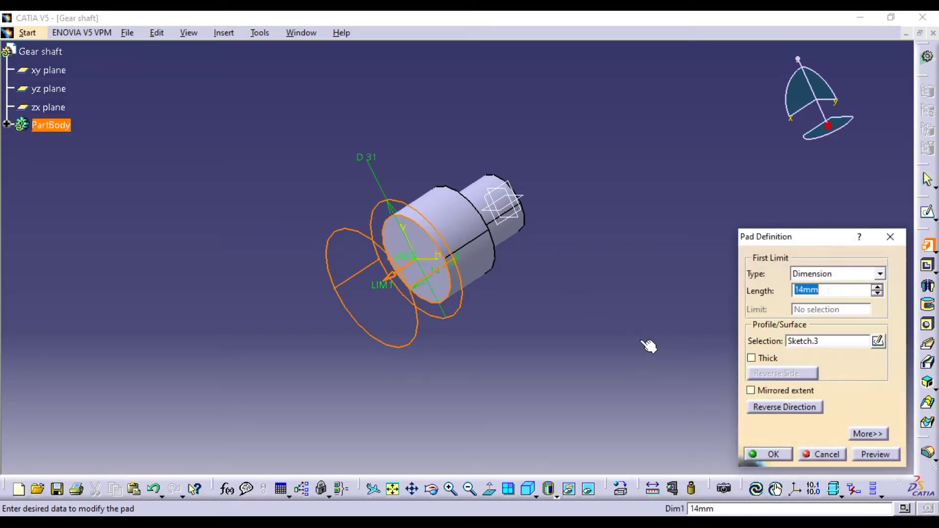
text(15)
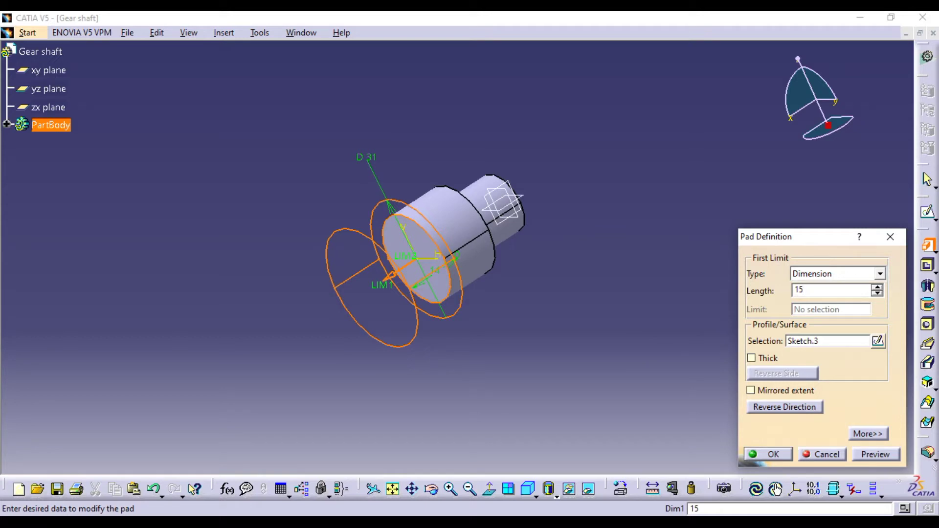
key(Return)
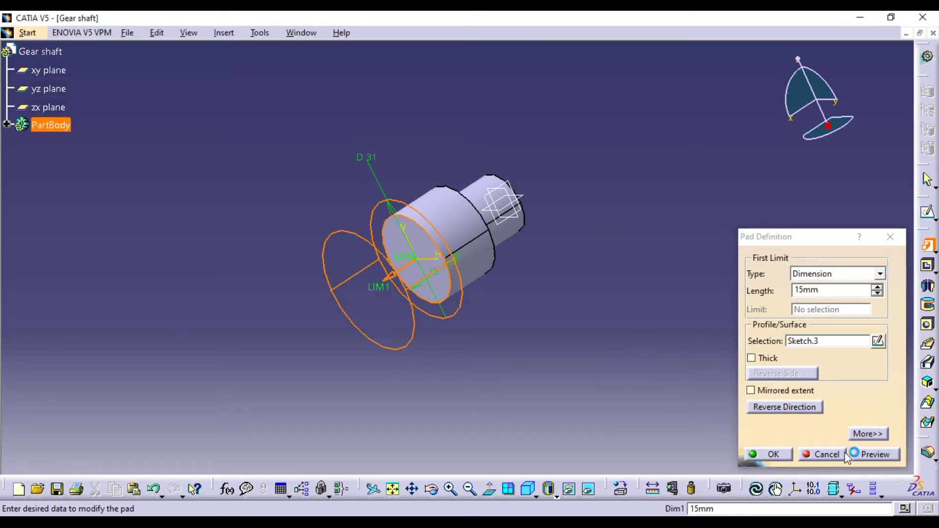
click(774, 455)
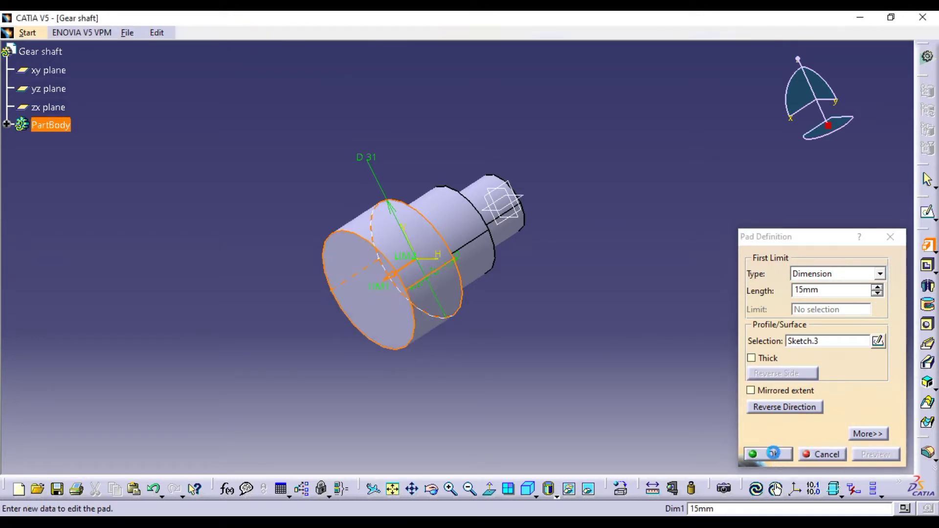
Sketch a circle about 18 mm in diameter, centred at the origin on the end face of the 31 mm section
mouse_move(576, 272)
middle_down()
mouse_move(594, 315)
mouse_move(558, 324)
mouse_move(598, 306)
mouse_move(505, 304)
mouse_move(566, 263)
middle_up()
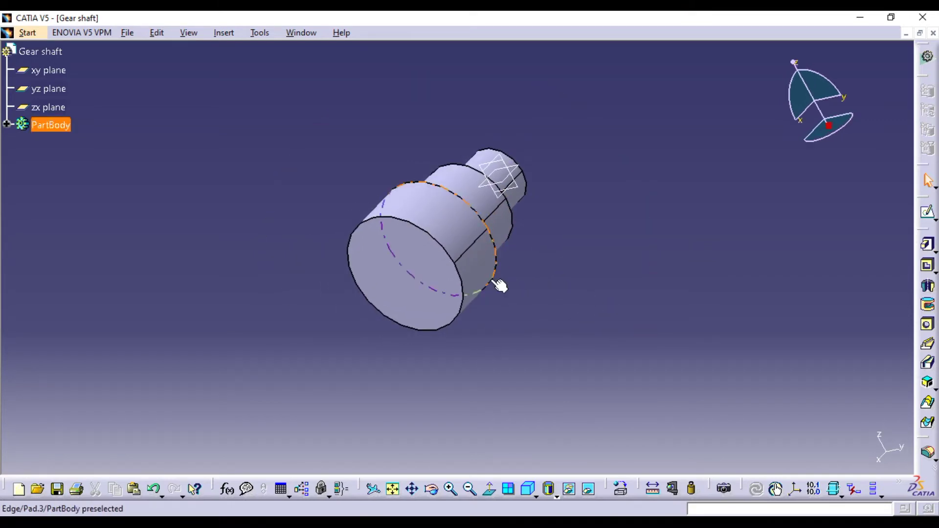
click(928, 212)
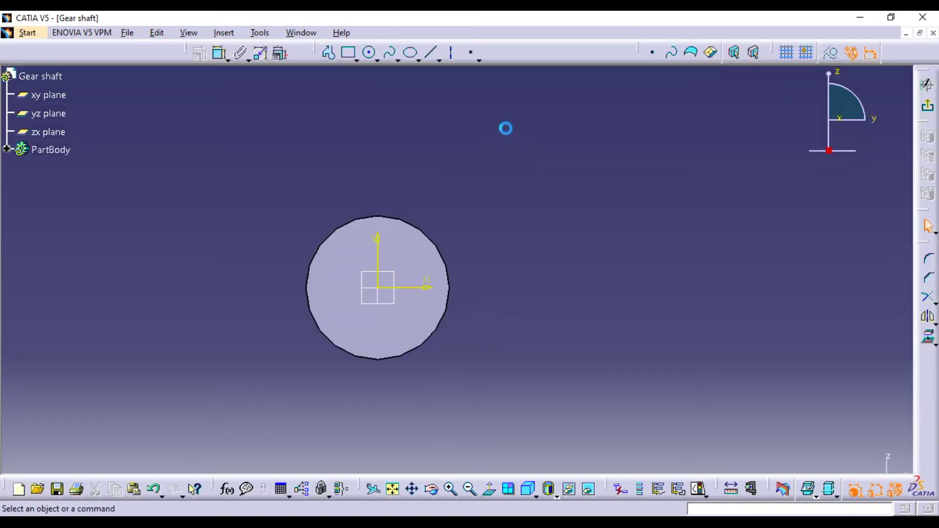
click(368, 52)
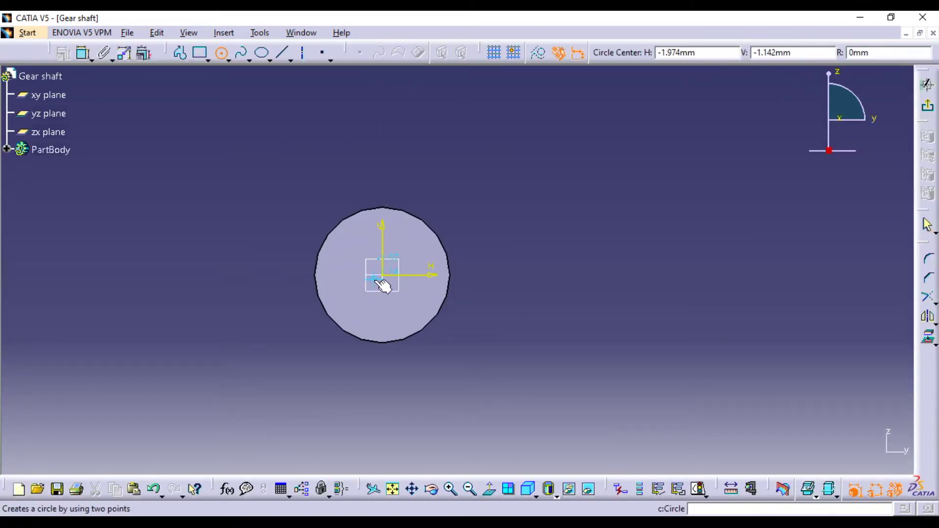
click(383, 276)
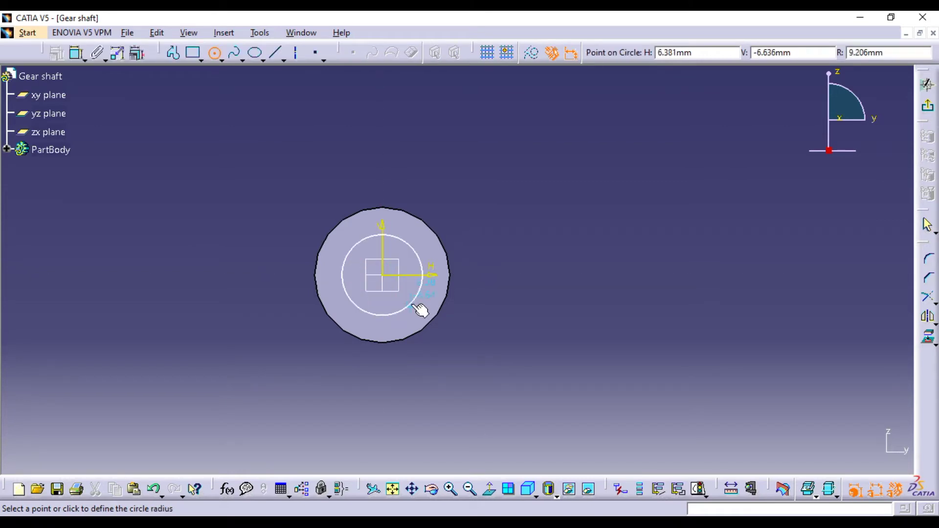
click(412, 304)
Dimension the new circle's diameter on the 31 mm section's end face, set it to 23 mm and exit the sketch
click(204, 58)
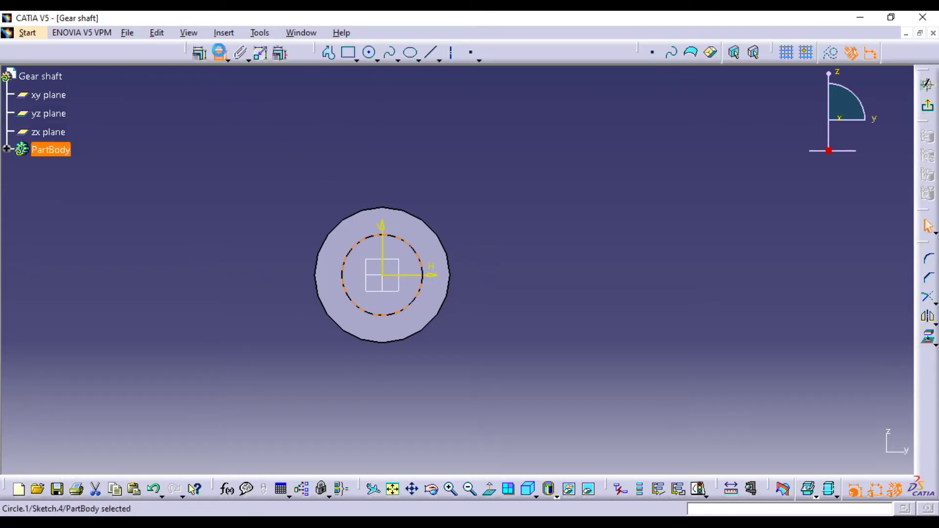
click(309, 139)
double_click(296, 129)
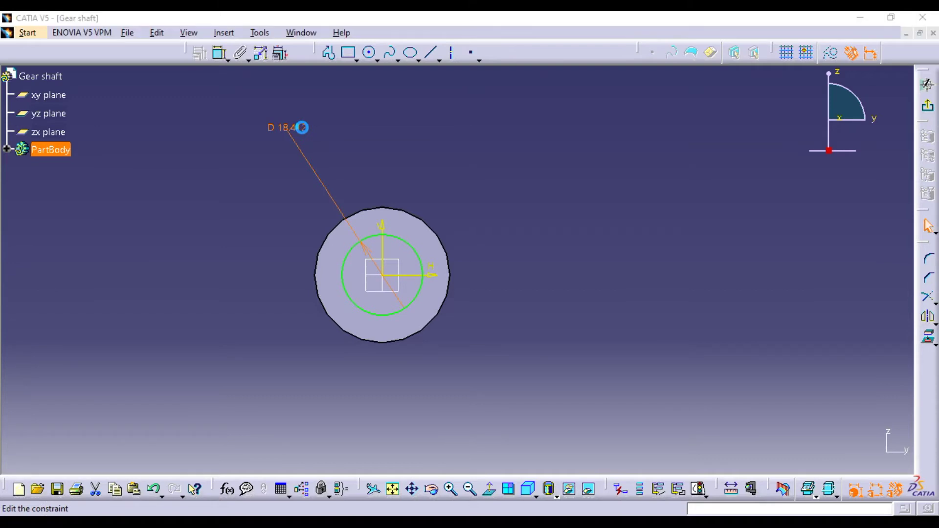
text(23mm)
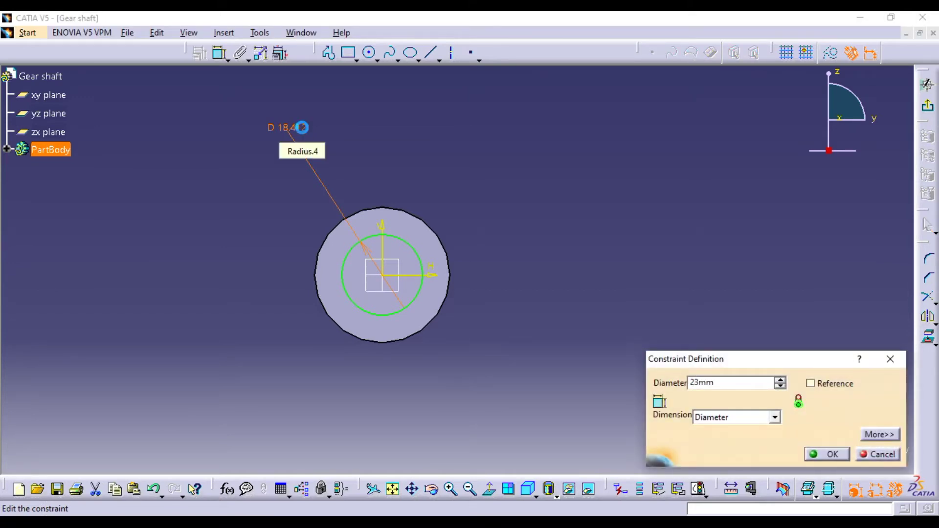
key(Return)
click(928, 105)
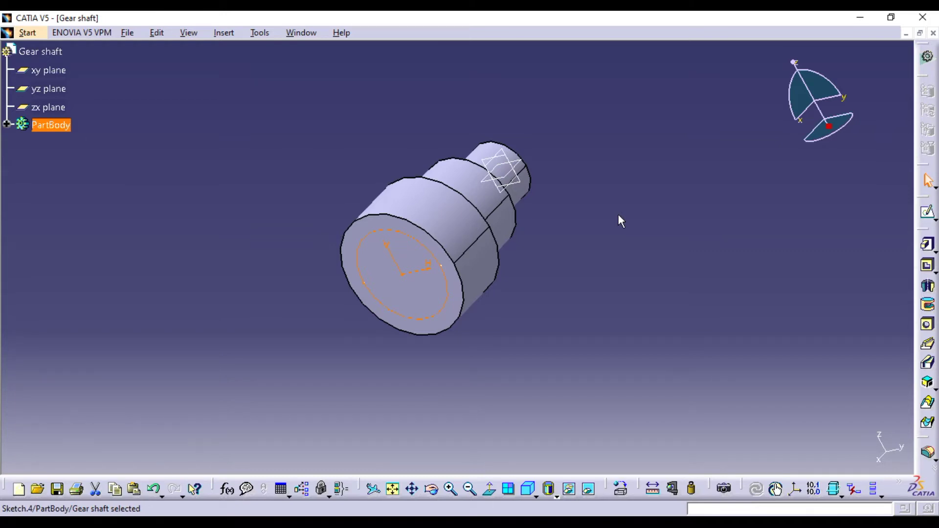
Pad the 23 mm circle outward from the 31 mm section's end face by 18 mm
click(926, 245)
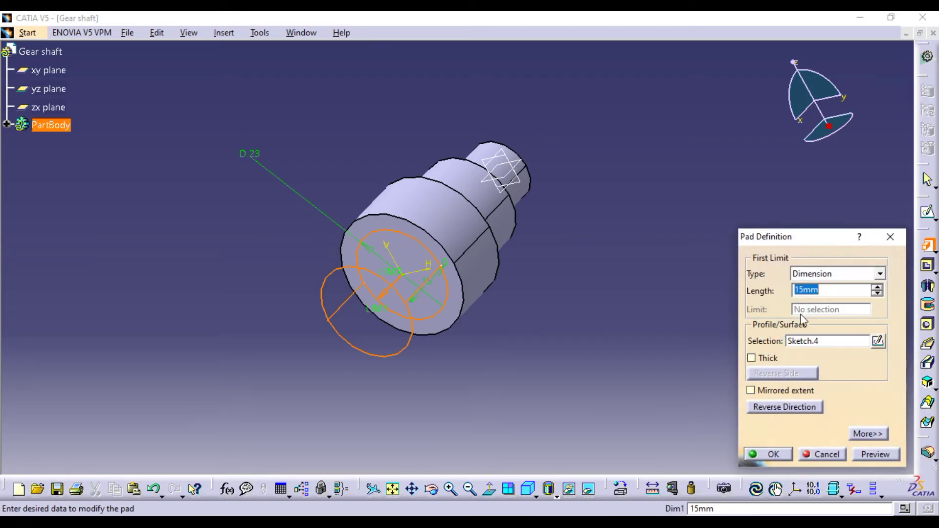
text(18)
click(871, 459)
click(771, 454)
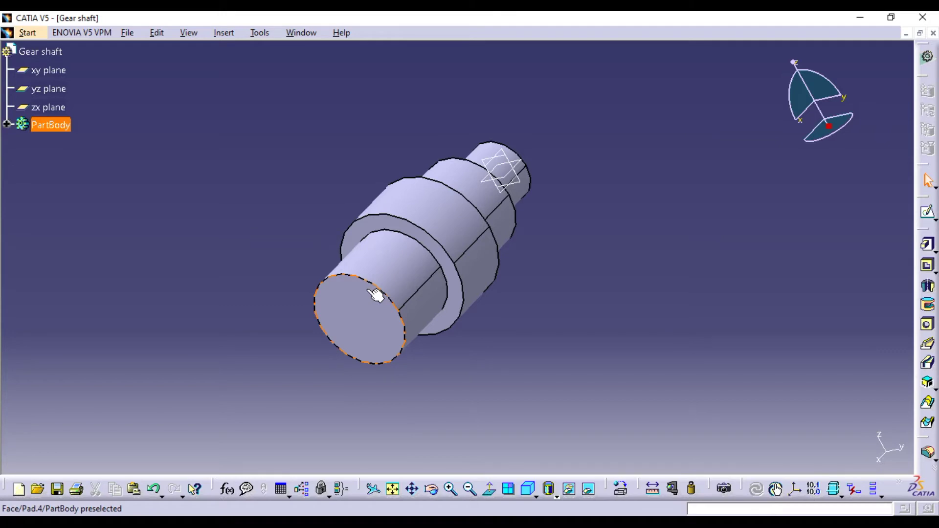
Sketch a circle about 13 mm in diameter, centred at the origin on the end face of the new 23 mm section
click(360, 313)
click(928, 214)
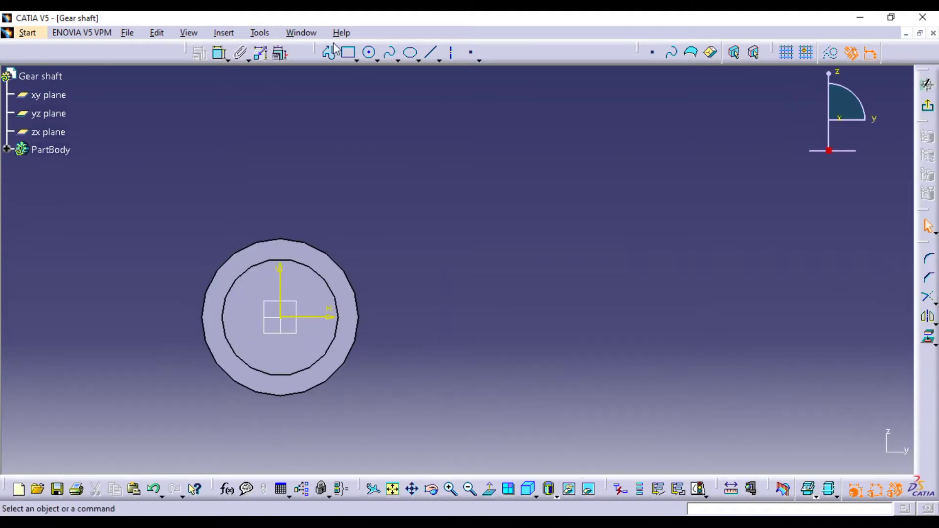
click(369, 52)
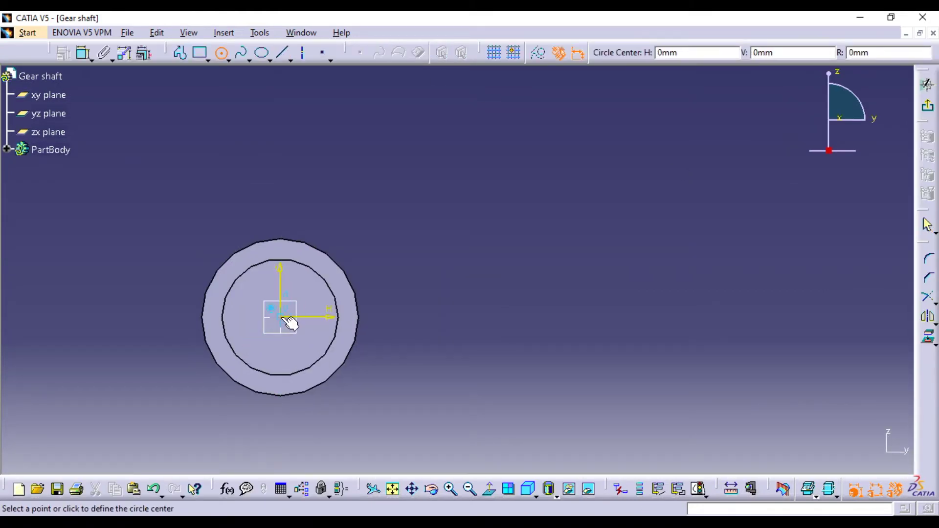
click(284, 317)
click(302, 347)
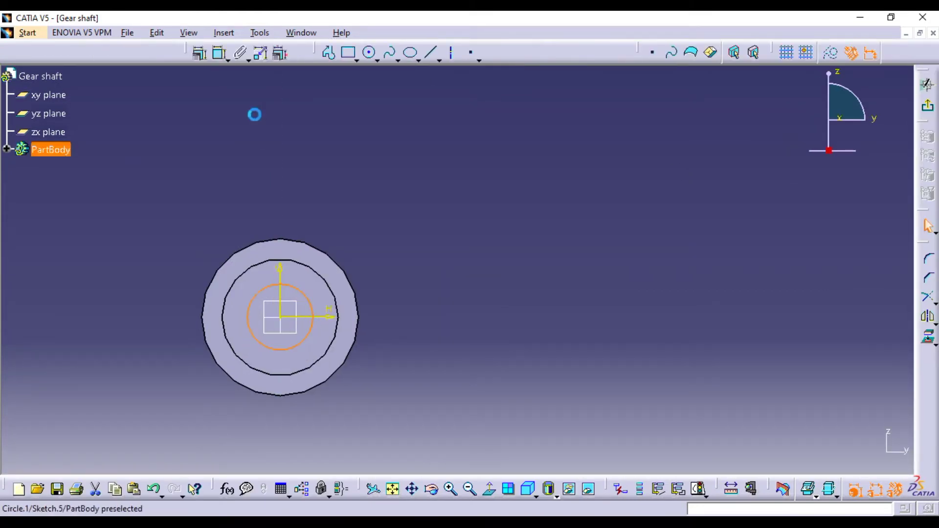
Dimension the inner circle's diameter, set it to 15 mm and exit the sketch
click(221, 53)
click(248, 184)
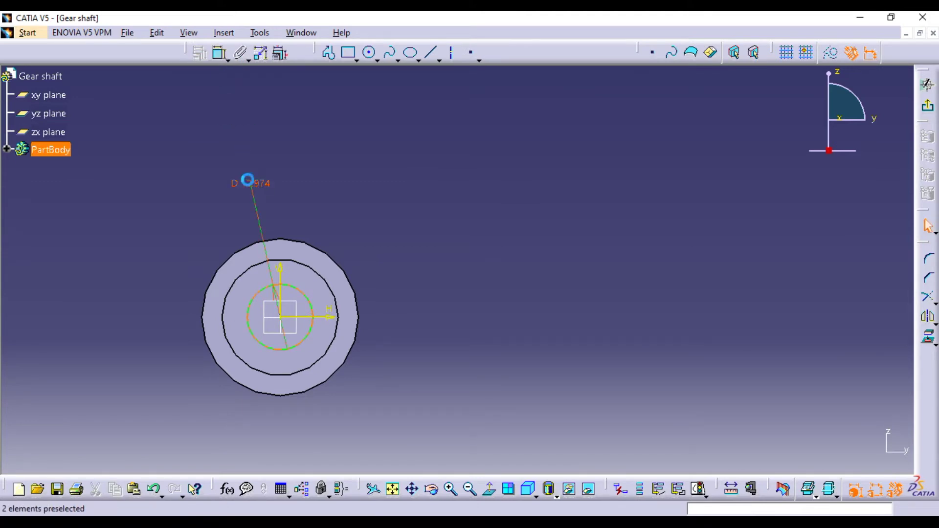
double_click(249, 184)
text(15mm)
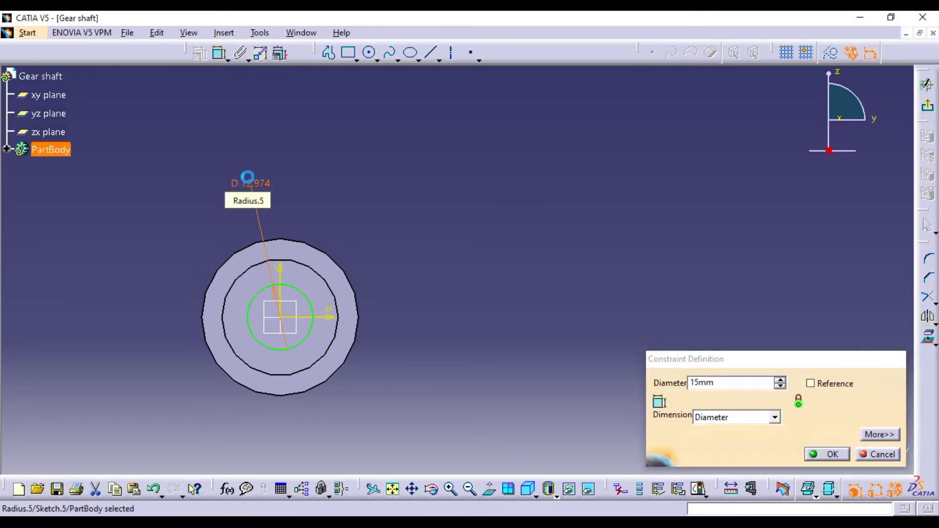
key(Return)
mouse_move(247, 262)
middle_down()
mouse_move(532, 223)
mouse_move(411, 233)
middle_up()
click(928, 106)
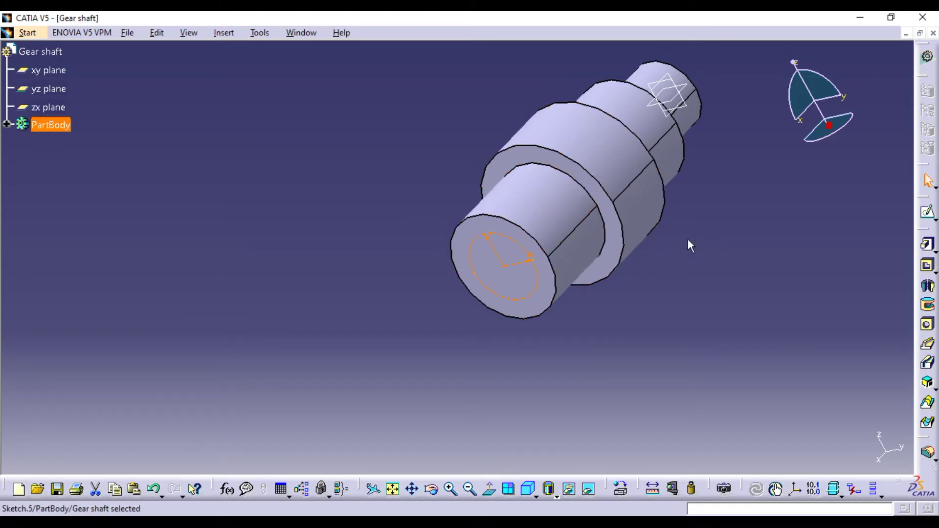
Pad the 15 mm circle outward from the end face by 32 mm and clear the selection
middle_drag(683, 230, 668, 224)
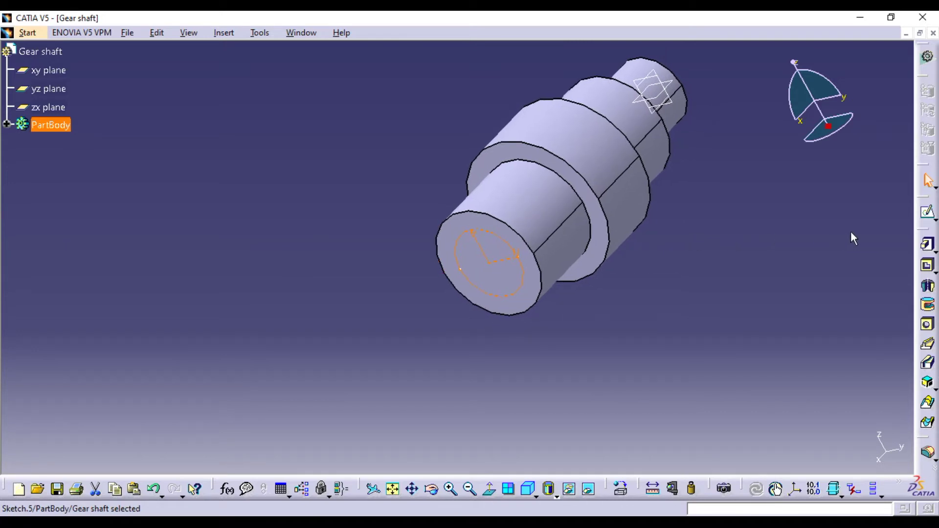
click(925, 247)
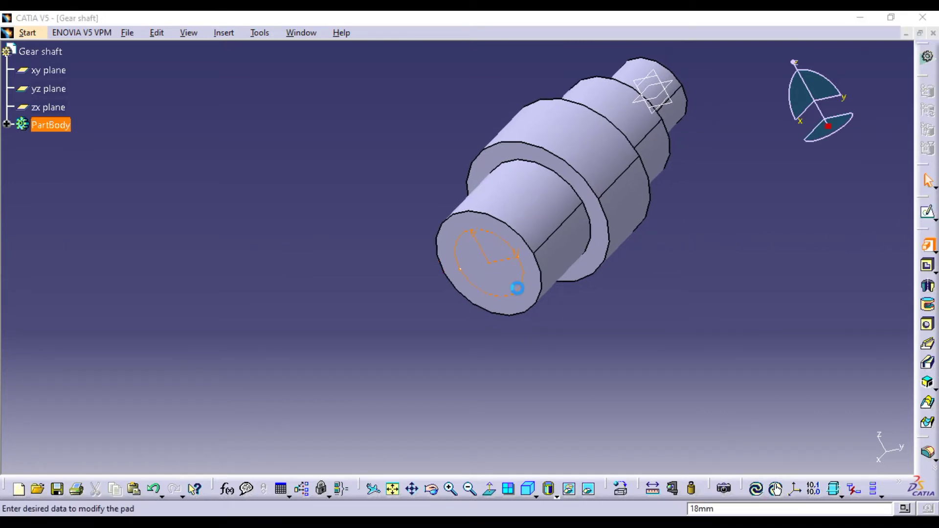
text(32)
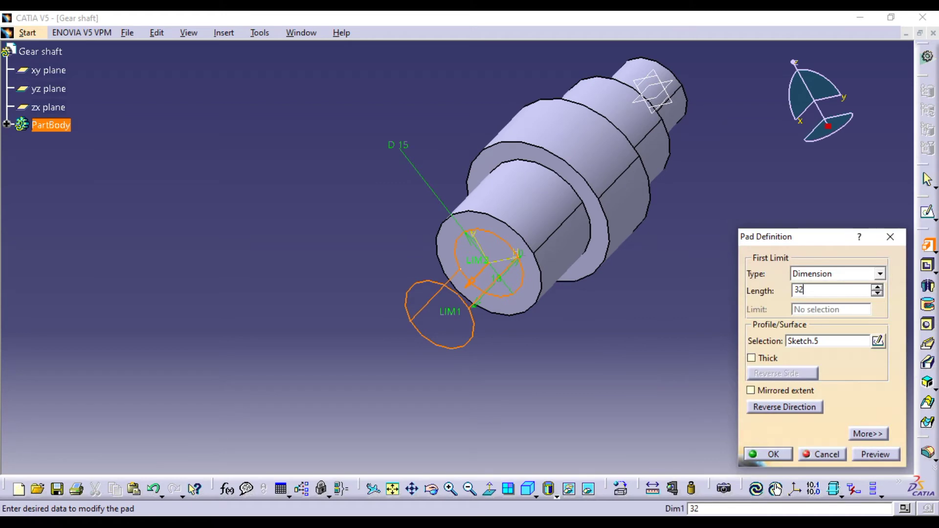
key(Return)
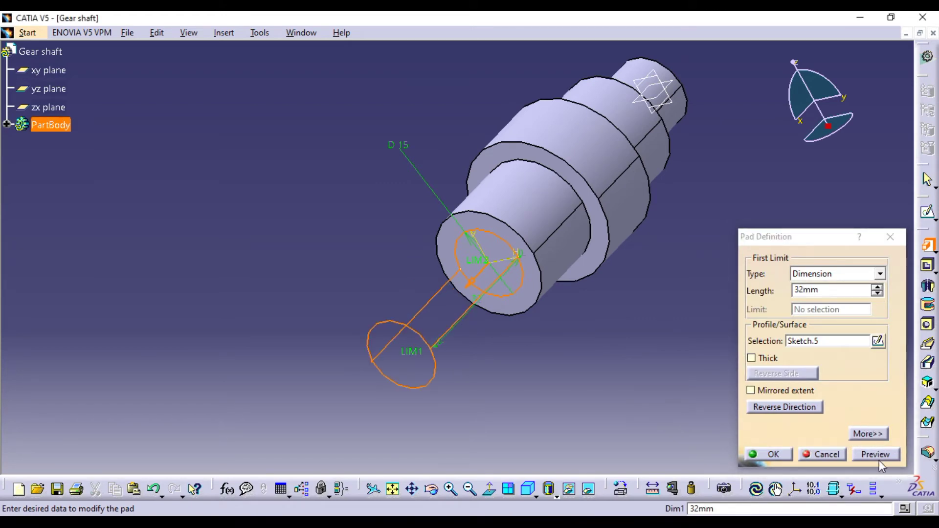
click(770, 455)
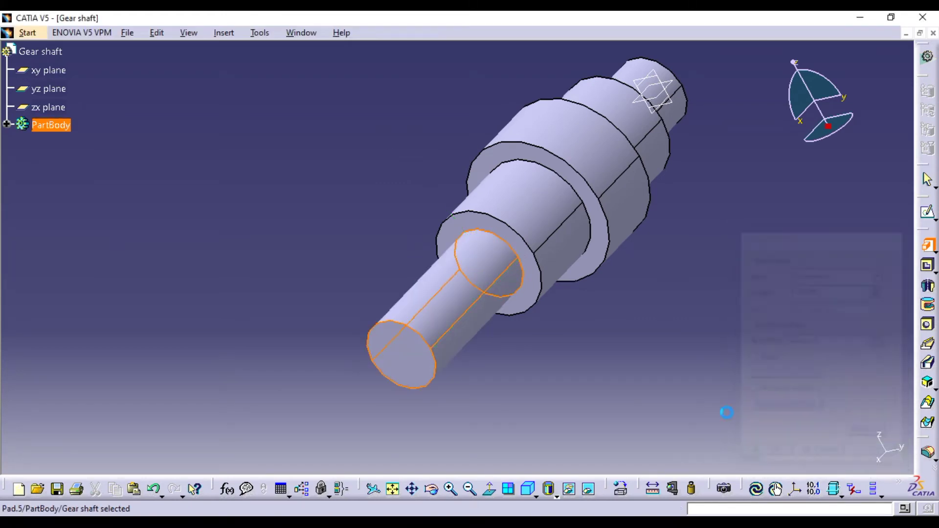
click(671, 353)
Sketch a construction circle about 39 mm in diameter, centred at the origin on the ring-shaped face of the 31 mm section
middle_drag(670, 353, 613, 275)
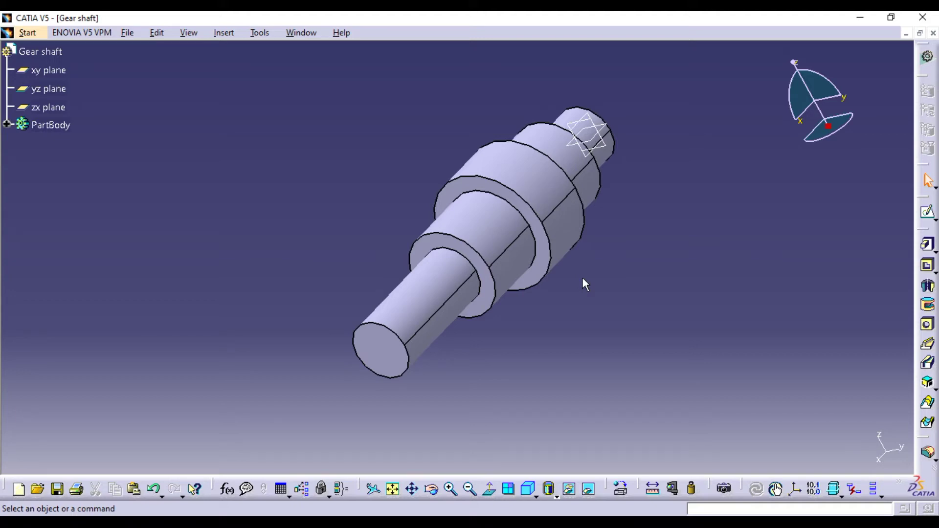
middle_drag(581, 269, 655, 321)
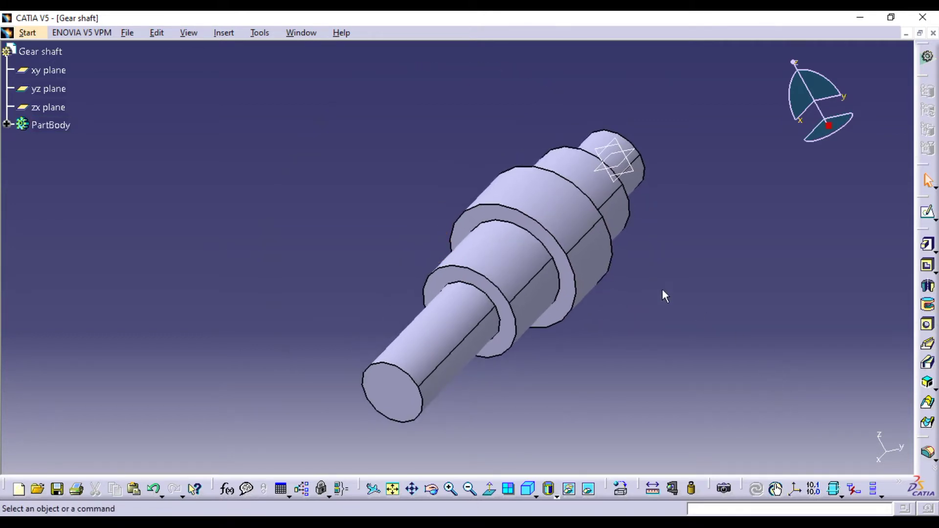
click(495, 214)
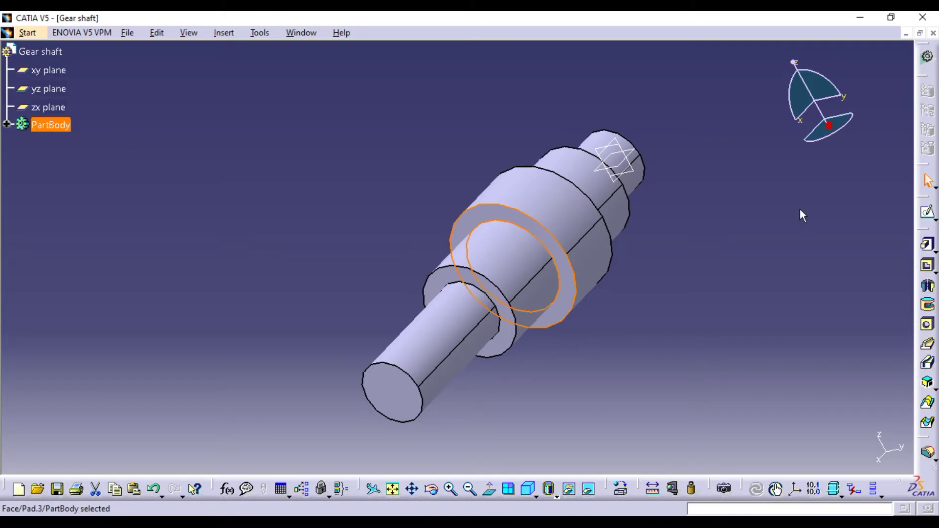
click(928, 213)
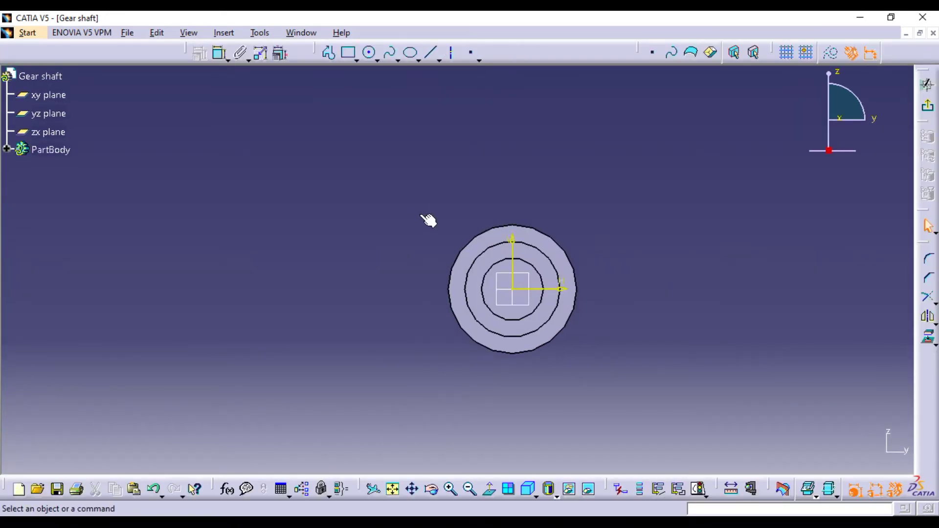
mouse_move(422, 215)
middle_down()
mouse_move(434, 241)
mouse_move(426, 200)
middle_up()
click(436, 243)
middle_drag(605, 337, 489, 256)
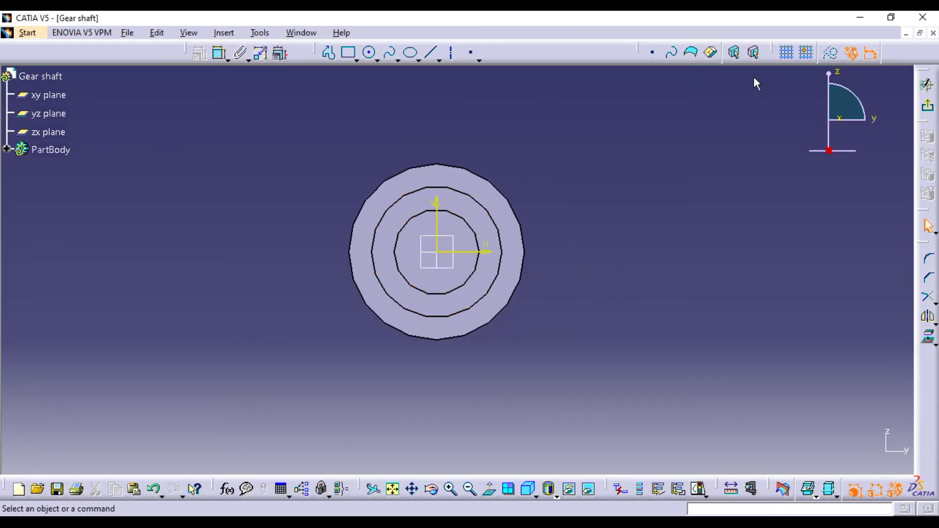
click(830, 53)
click(369, 52)
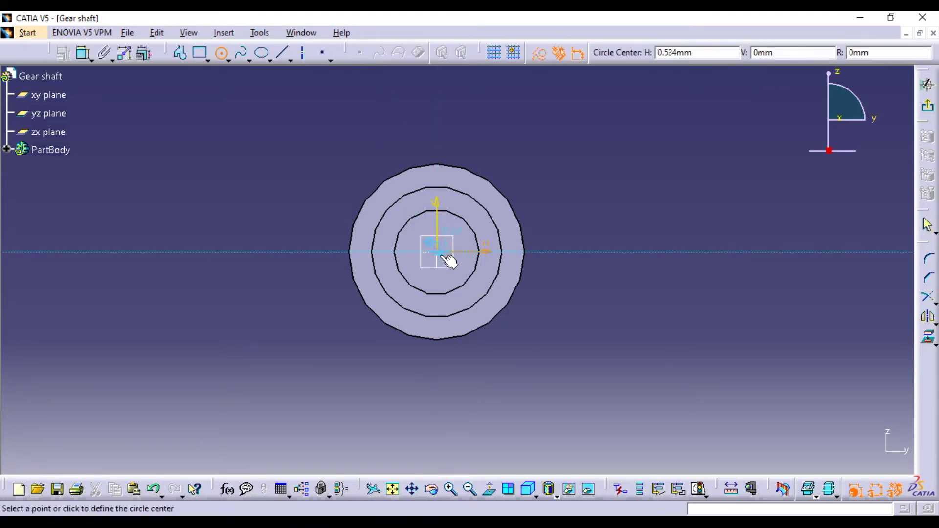
click(438, 252)
click(520, 320)
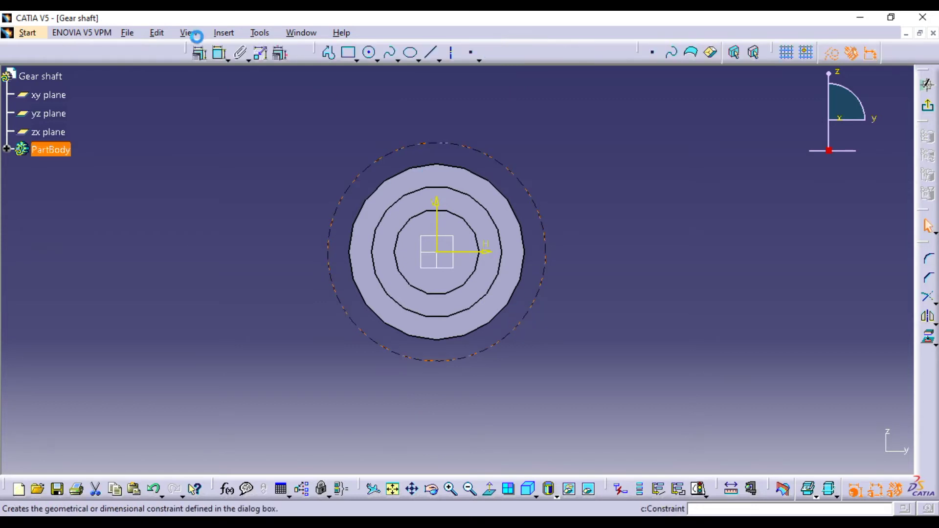
Dimension the construction circle's diameter and set it to 40 mm
click(222, 56)
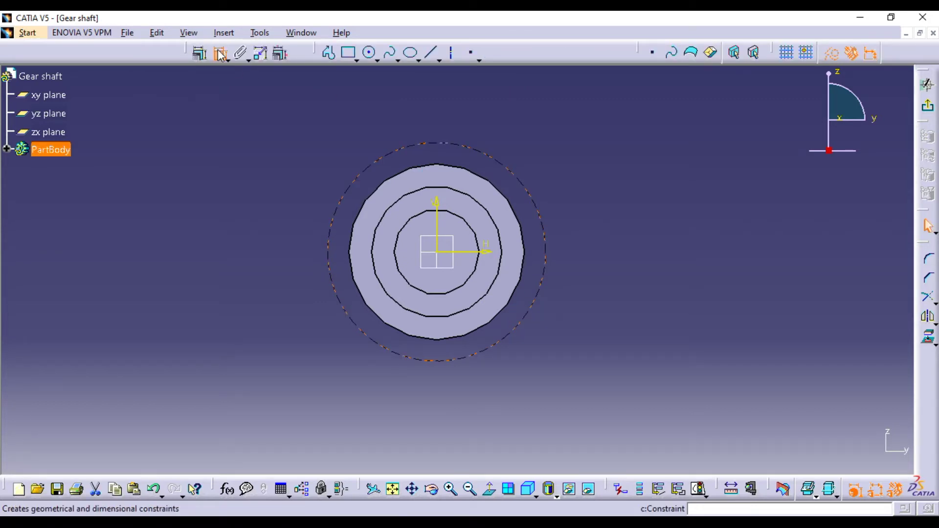
click(434, 143)
click(524, 119)
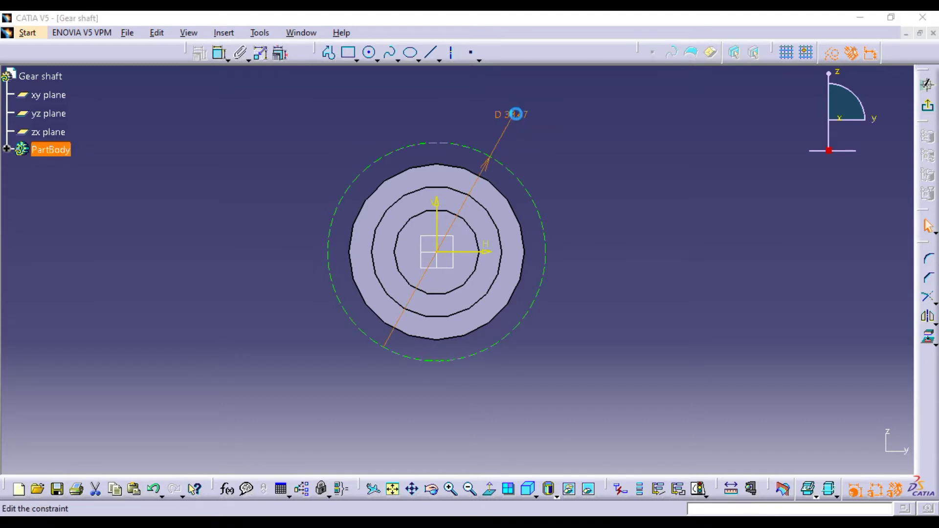
double_click(517, 117)
text(40)
key(Return)
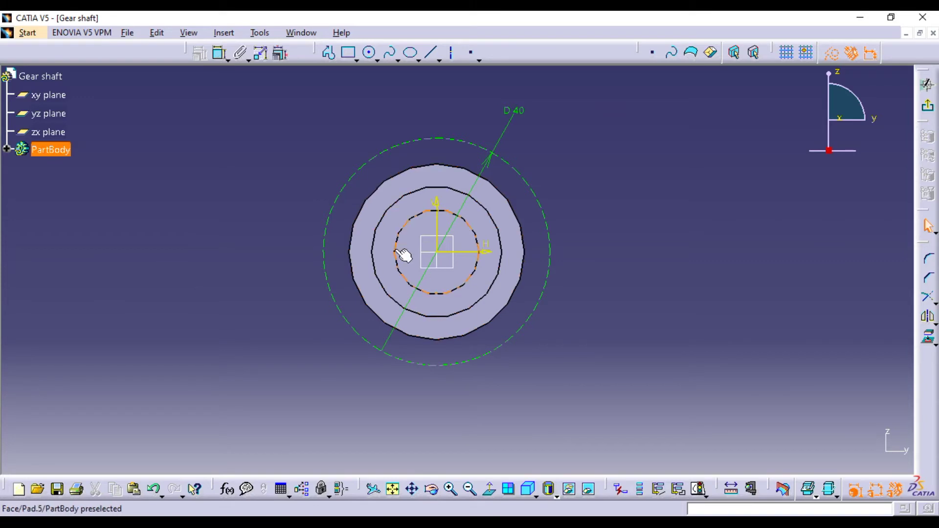
Sketch a second construction circle centred at the origin inside the 40 mm circle and set its diameter to 36 mm
click(370, 53)
click(439, 259)
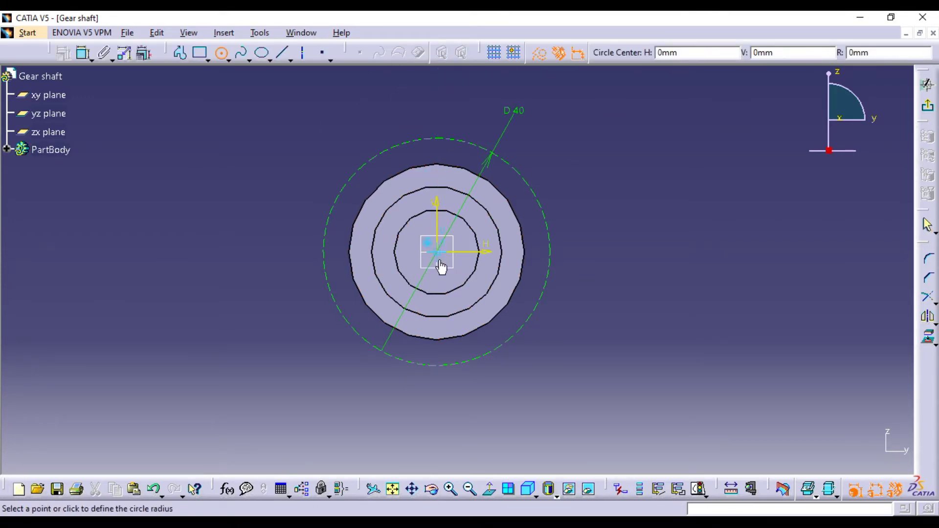
click(477, 347)
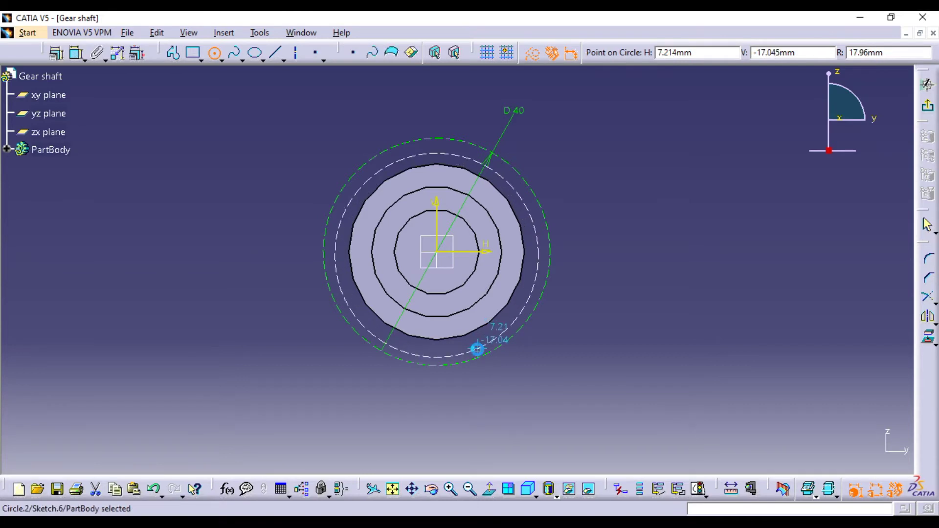
double_click(363, 117)
text(36)
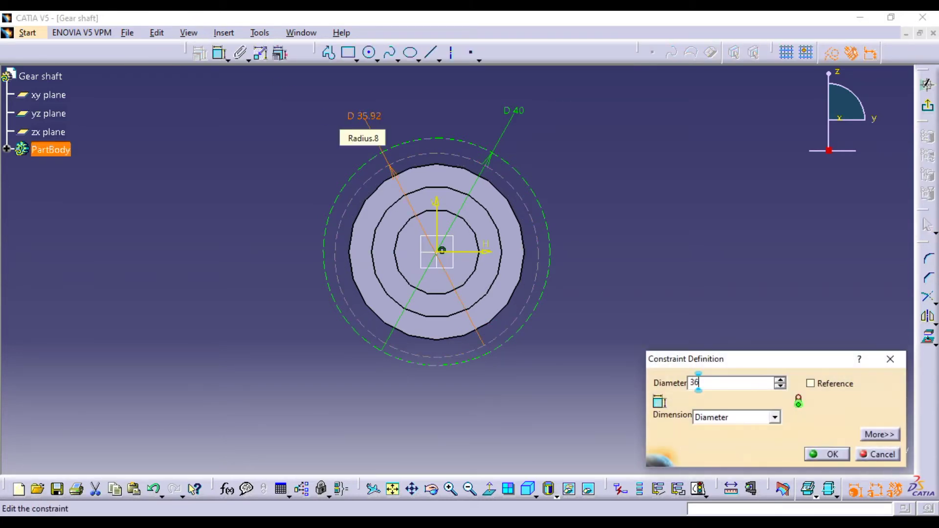
key(Return)
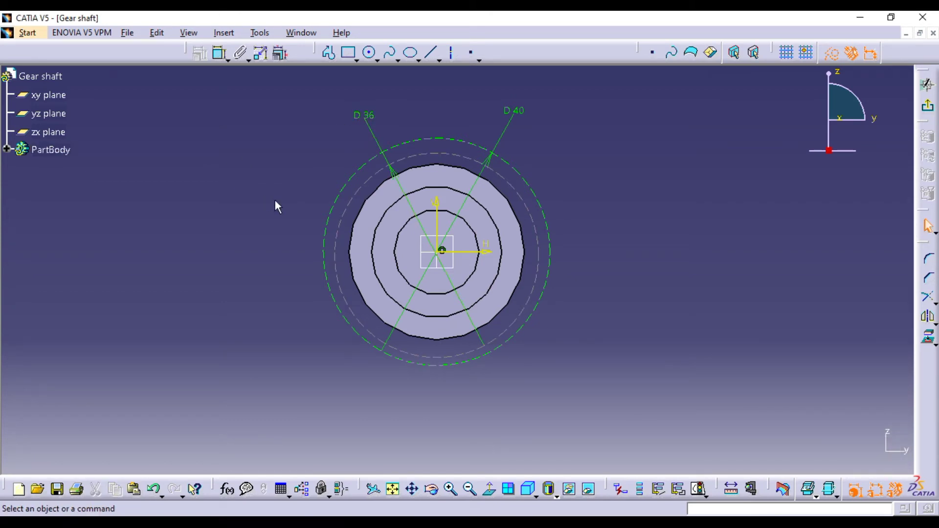
Draw a vertical axis line through the origin that extends past the 40 mm circle at both ends
click(451, 52)
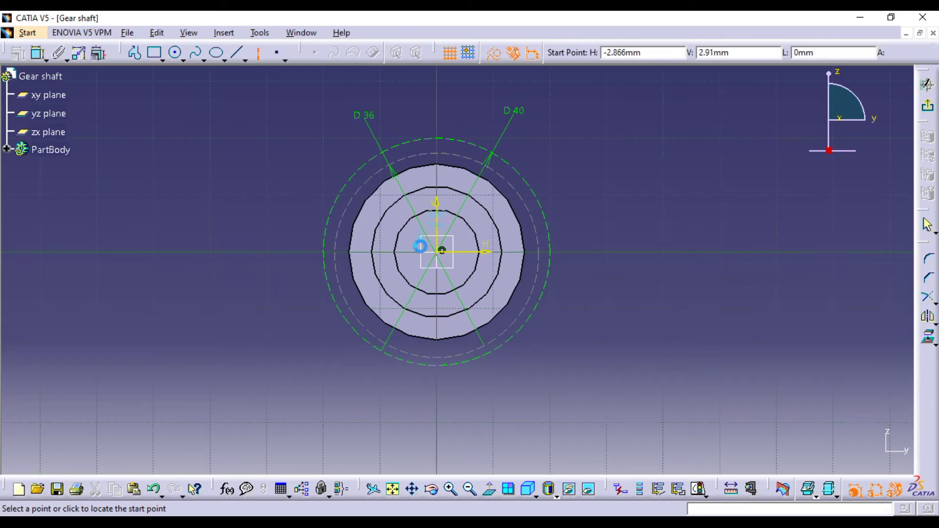
click(435, 73)
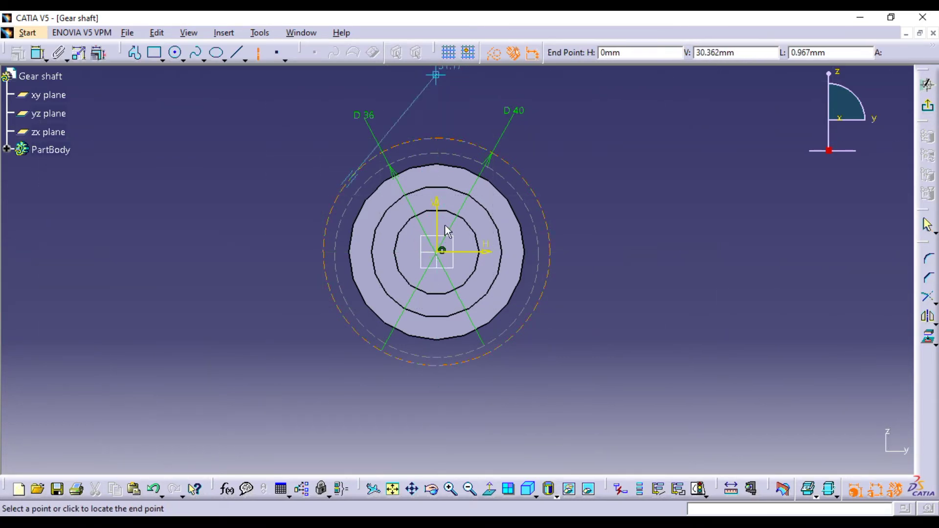
click(436, 441)
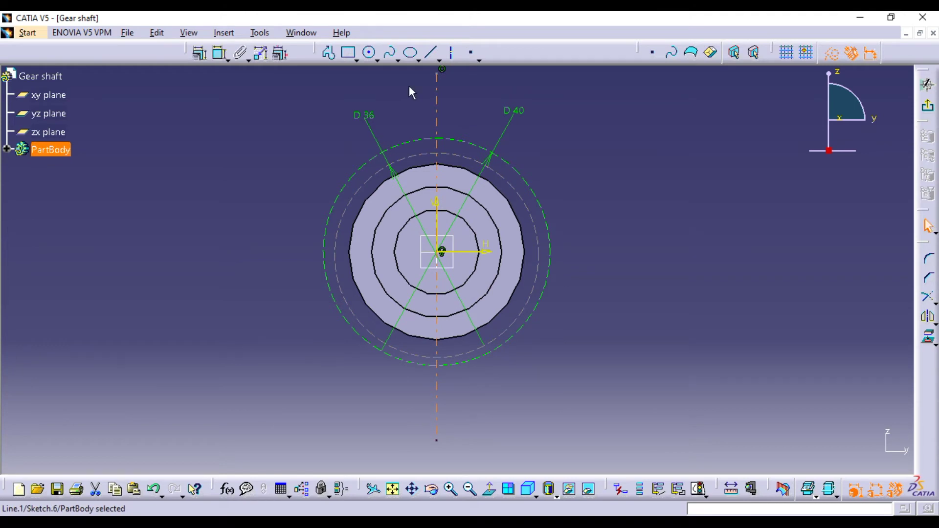
click(451, 53)
click(244, 253)
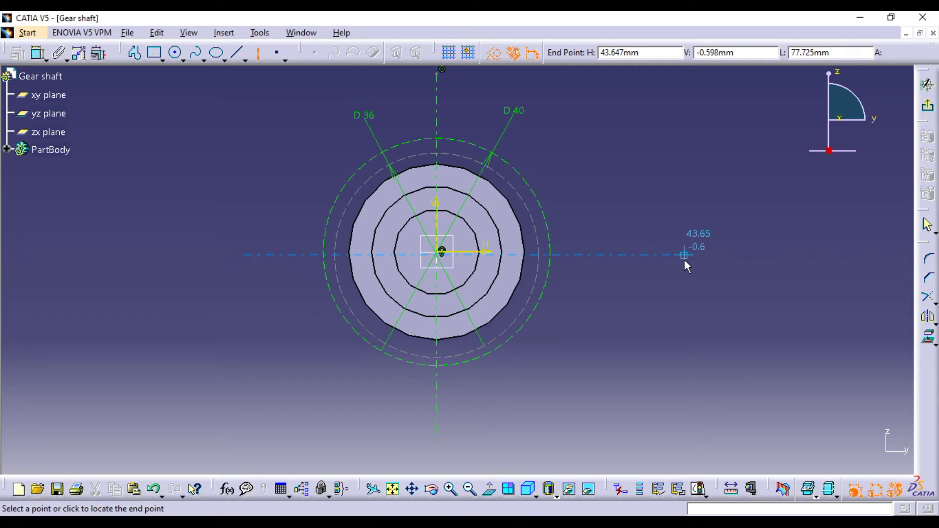
click(644, 259)
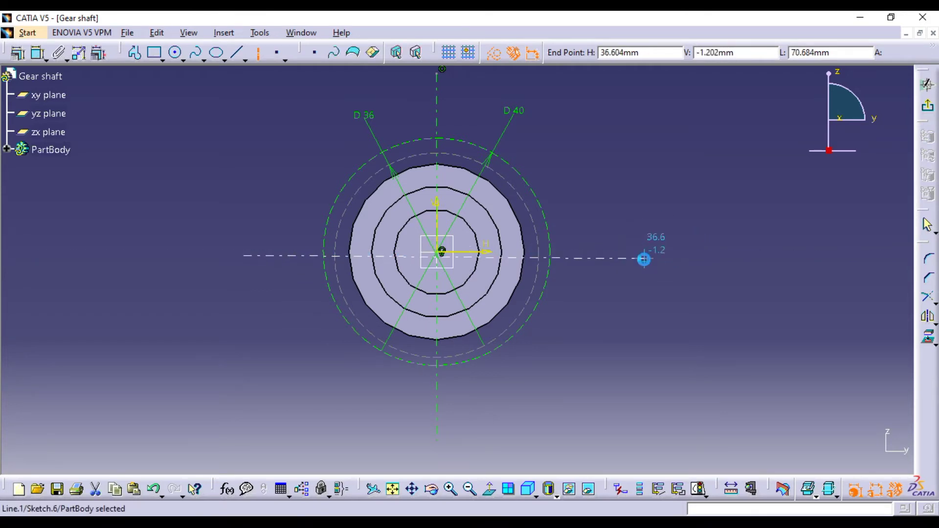
Draw a horizontal axis line through the origin that extends well past the 40 mm circle at both ends
click(258, 52)
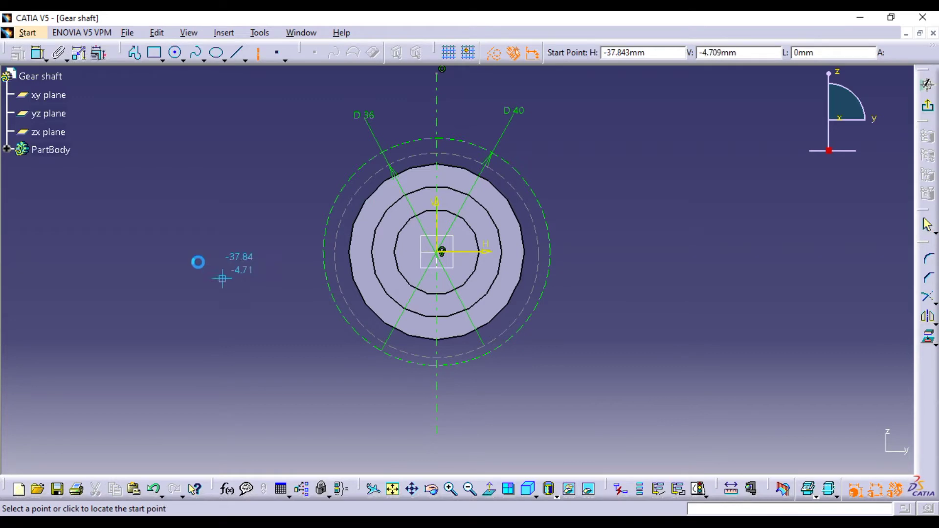
click(189, 252)
click(742, 253)
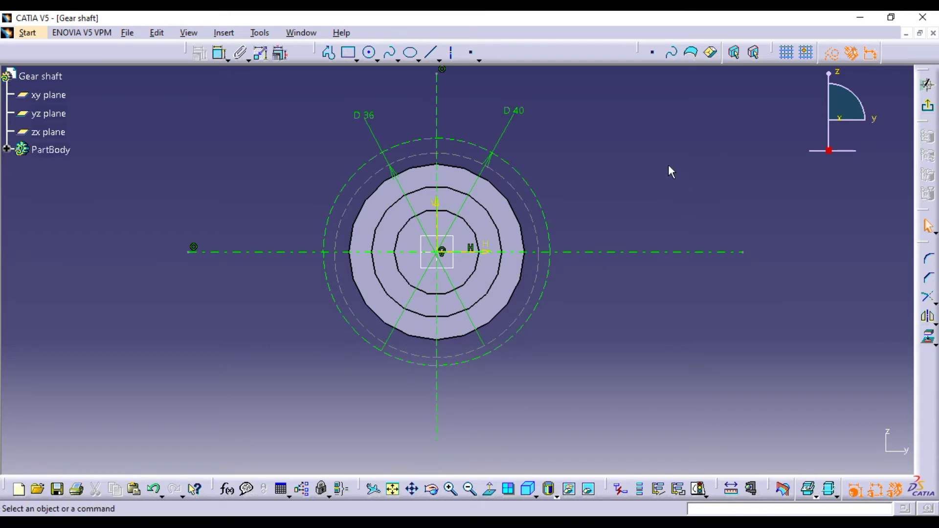
Project the outer edge of the 31 mm shaft section into the sketch
mouse_move(629, 178)
middle_down()
mouse_move(615, 151)
mouse_move(635, 207)
middle_up()
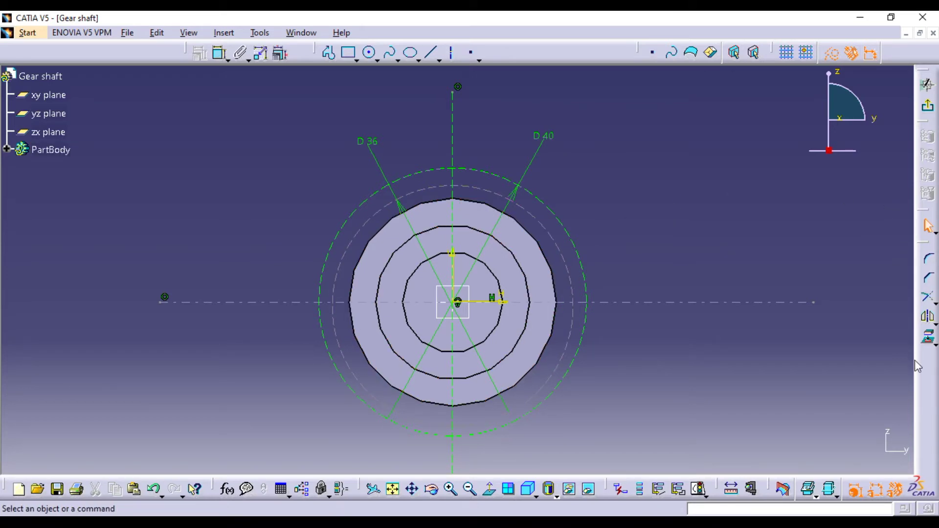
click(927, 336)
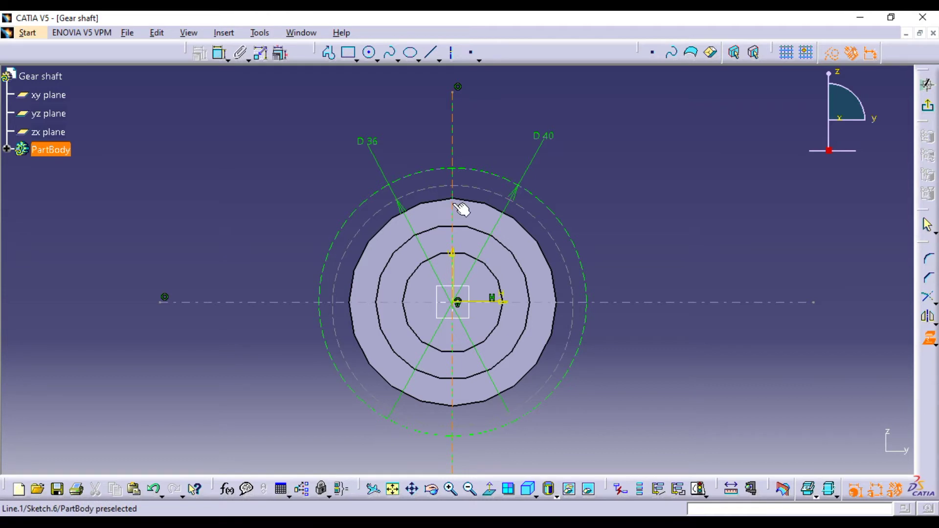
click(438, 206)
click(439, 208)
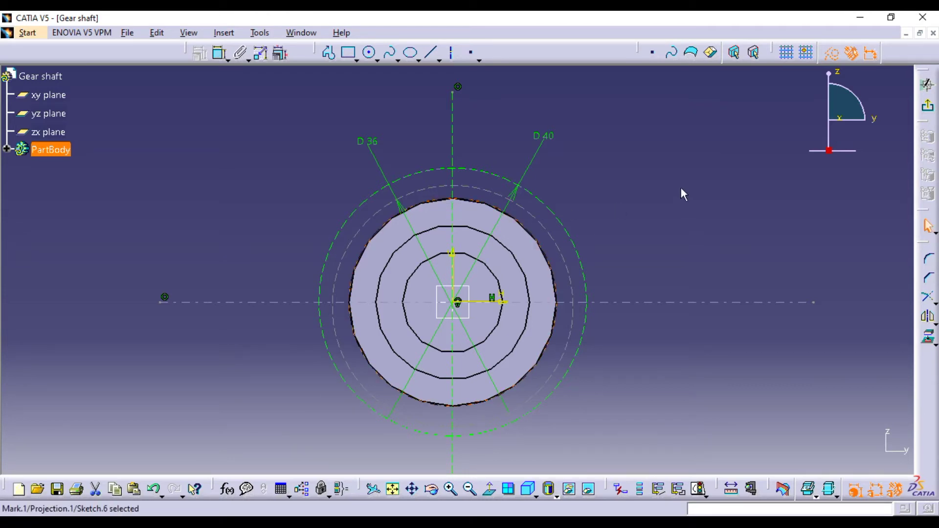
click(692, 140)
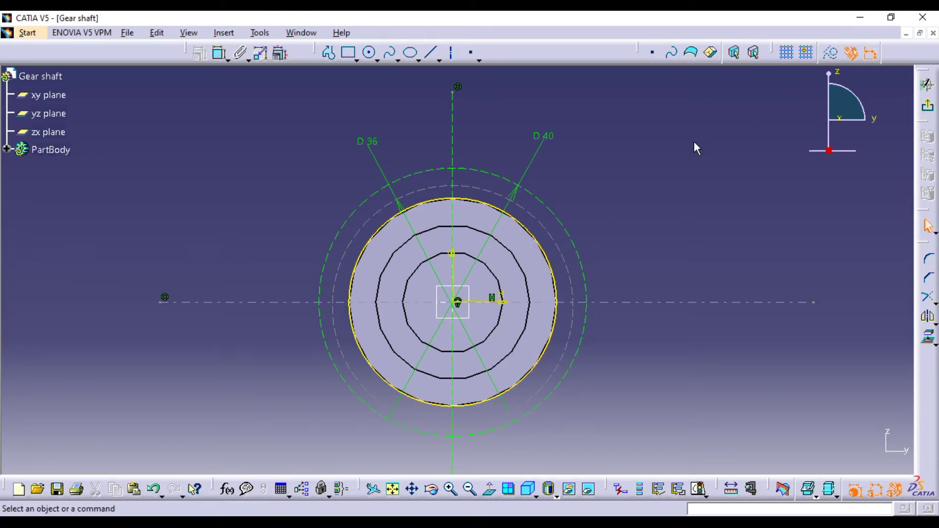
Sketch a three-point arc of about 10 mm radius, left of the vertical axis, from the projected circle to just beyond the 40 mm circle
mouse_move(635, 256)
middle_down()
mouse_move(633, 284)
mouse_move(621, 252)
mouse_move(631, 236)
mouse_move(657, 233)
middle_up()
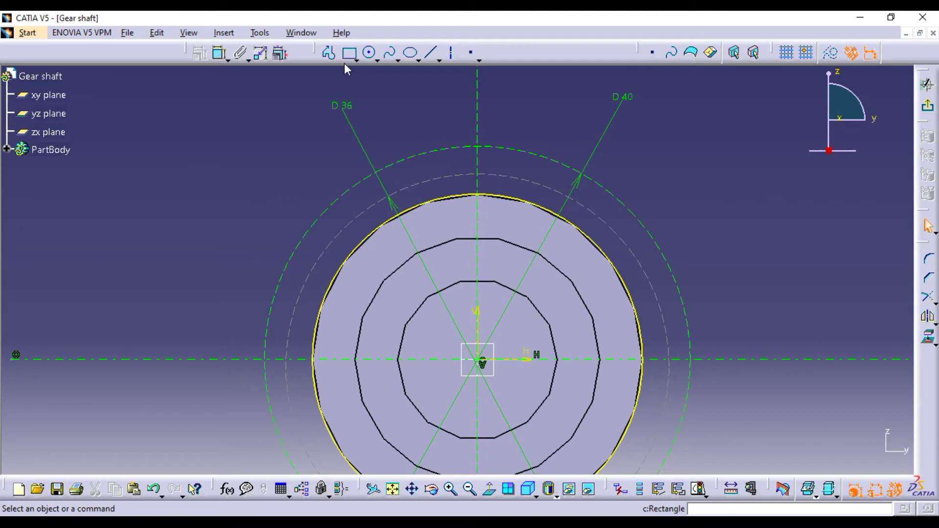
click(376, 59)
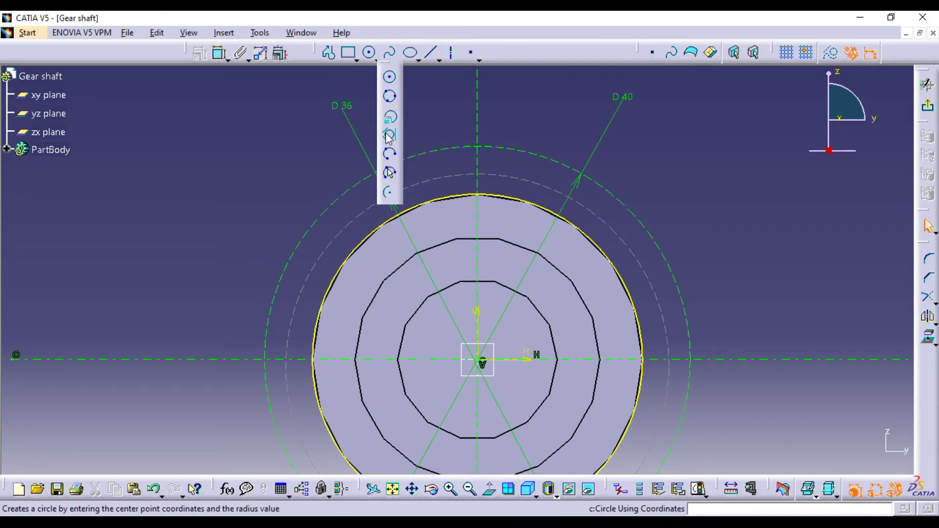
click(390, 172)
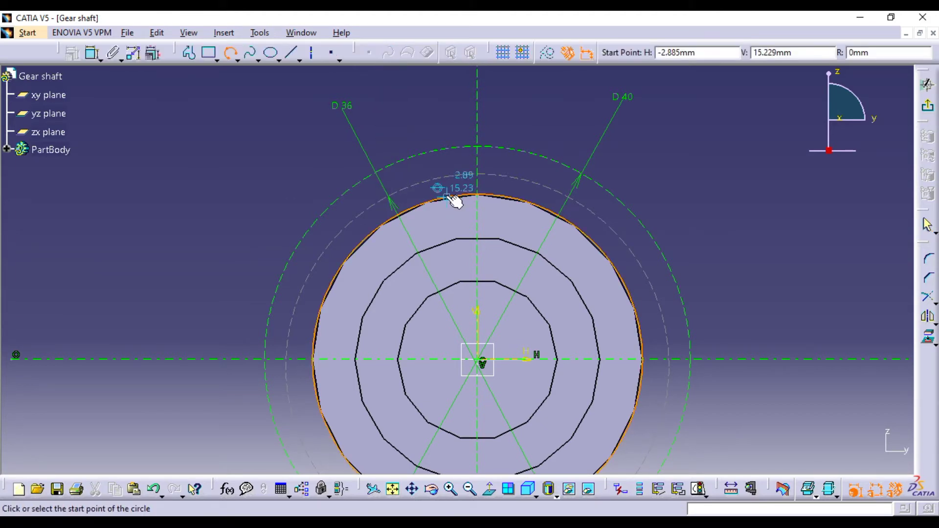
click(446, 194)
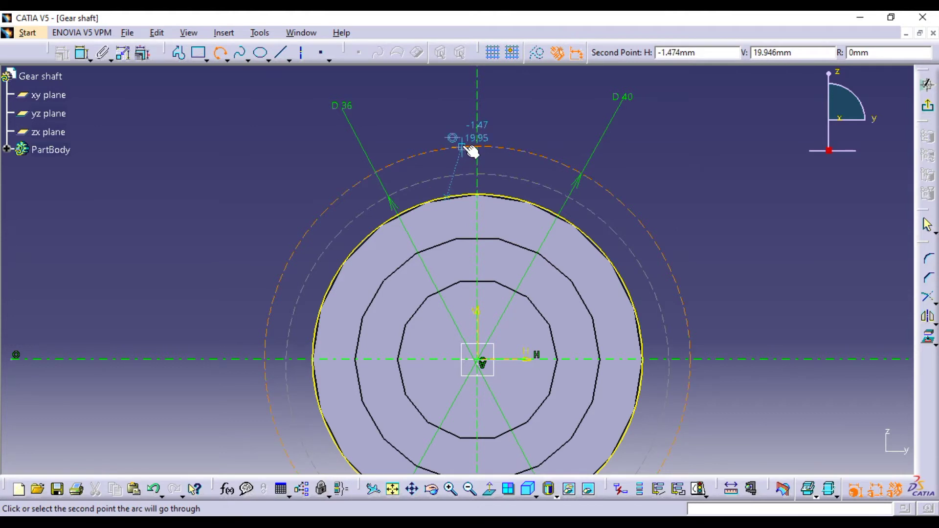
click(458, 146)
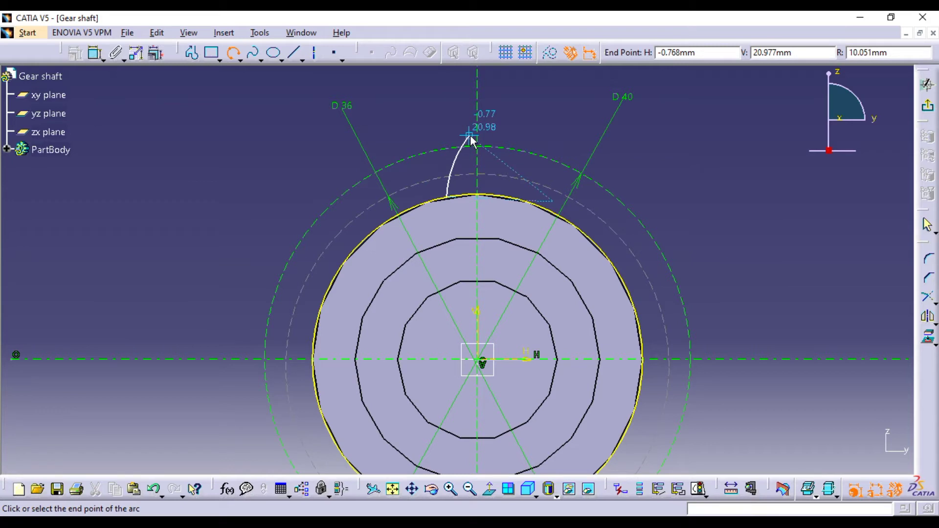
click(471, 137)
click(772, 189)
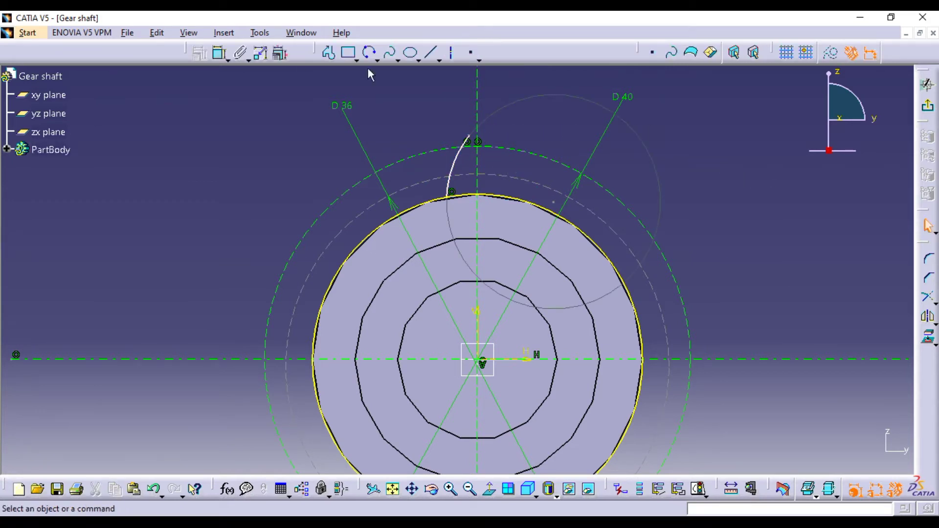
Dimension the tooth flank arc's radius and set it to 10 mm
click(219, 53)
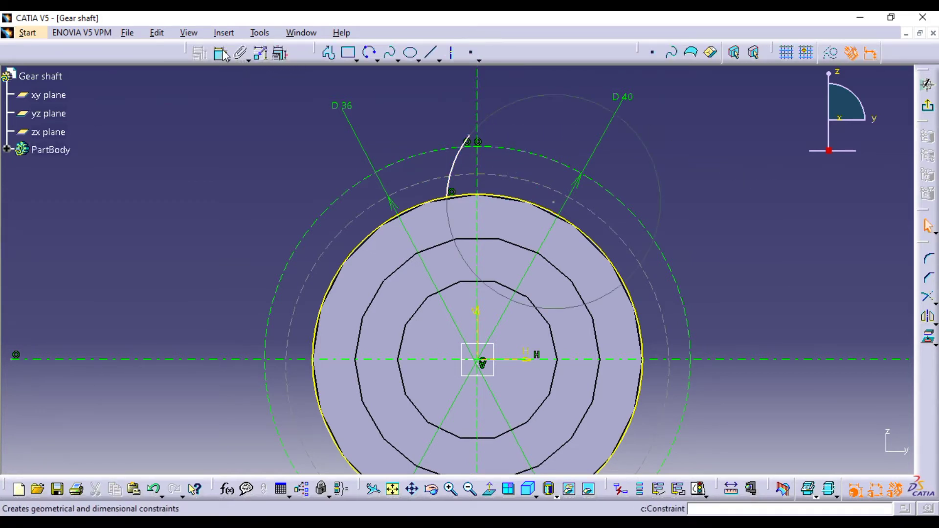
click(456, 163)
click(390, 113)
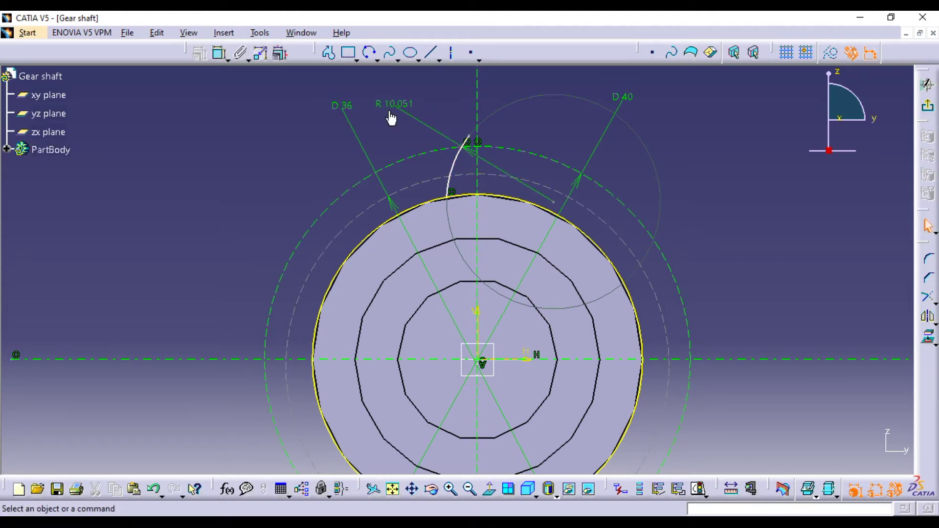
double_click(390, 104)
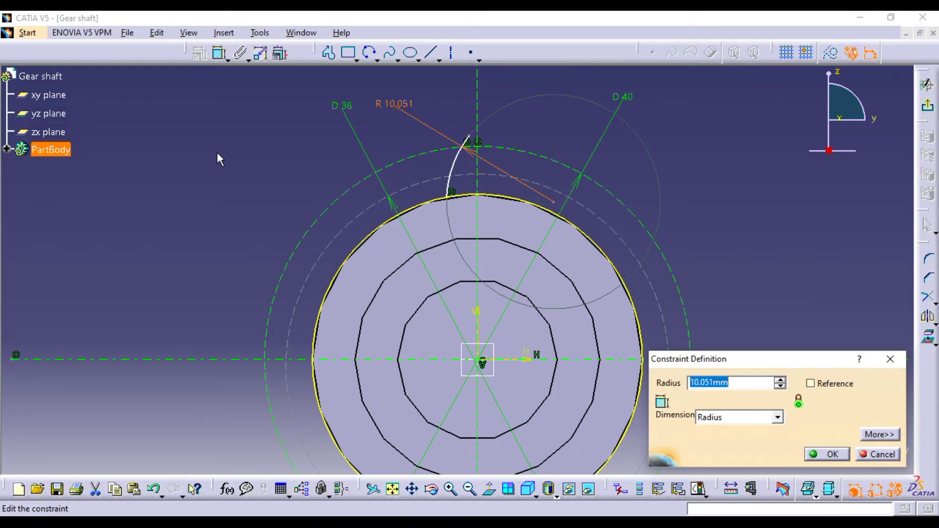
text(10)
key(Return)
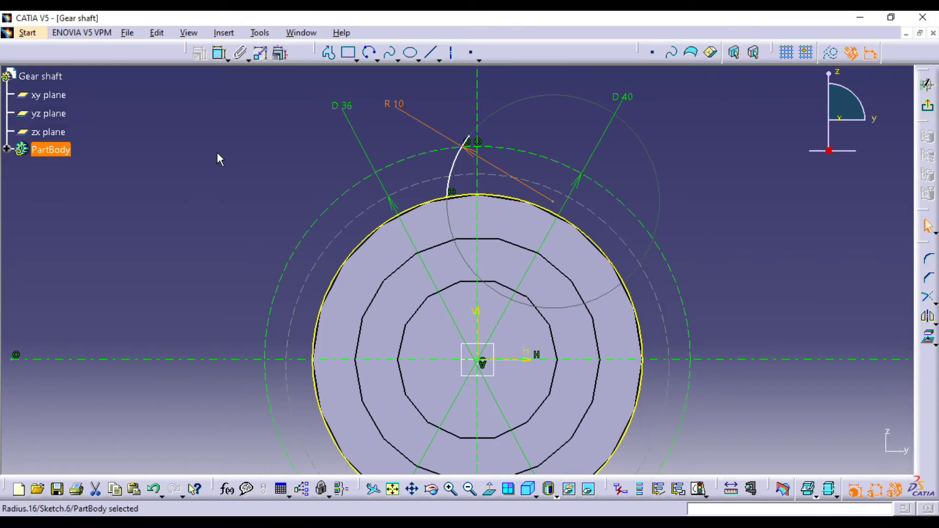
click(228, 190)
Quick-trim the end of the flank arc that extends beyond the 40 mm circle
mouse_move(228, 191)
middle_down()
mouse_move(218, 162)
mouse_move(230, 93)
middle_up()
mouse_move(373, 136)
middle_down()
mouse_move(381, 331)
mouse_move(384, 314)
middle_up()
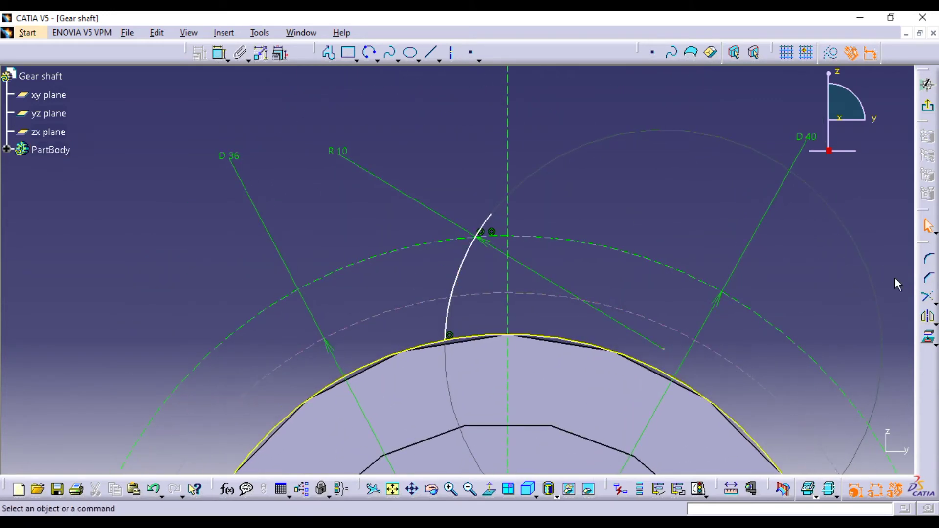
click(936, 304)
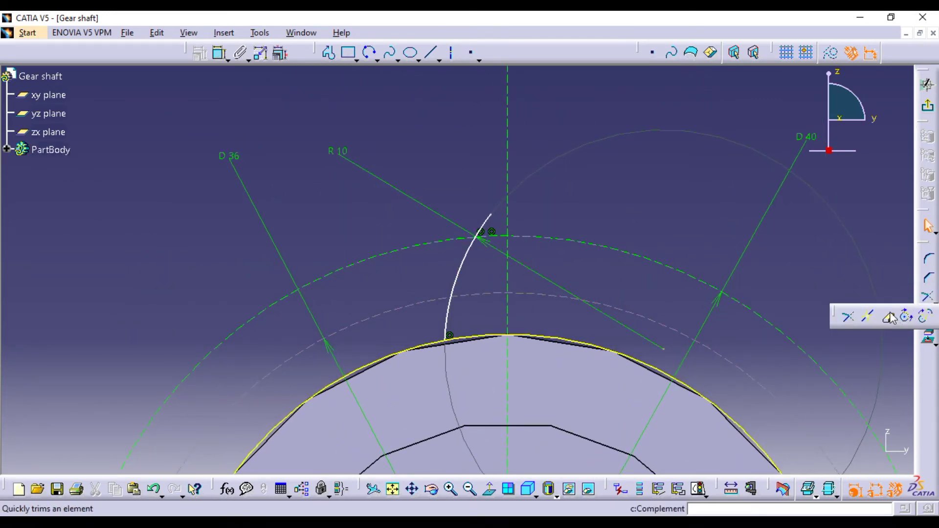
click(895, 317)
click(489, 222)
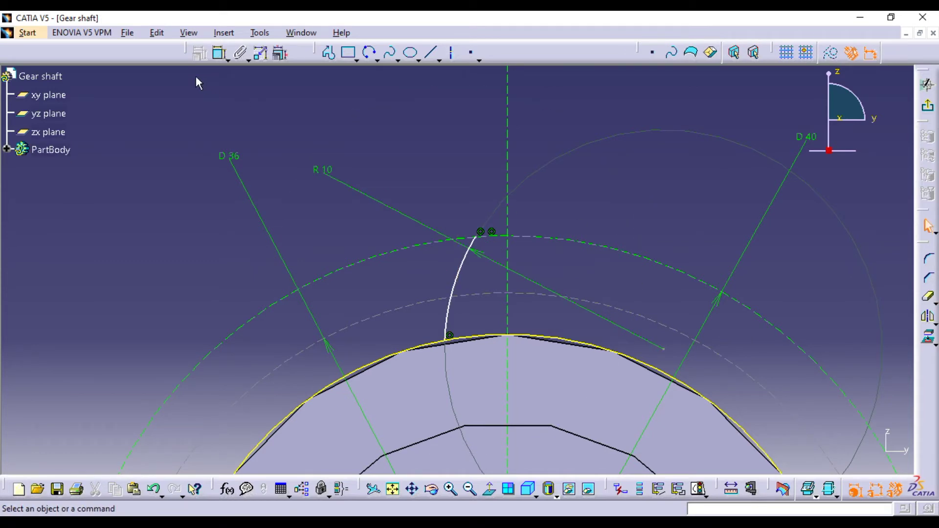
Dimension the horizontal distance from the flank arc's upper end to the vertical axis and set it to 0.5 mm
click(218, 52)
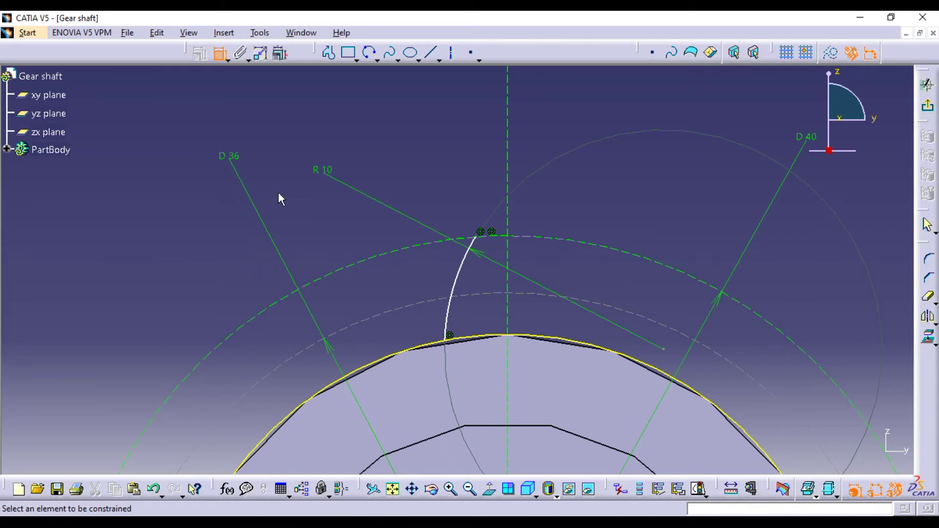
click(509, 226)
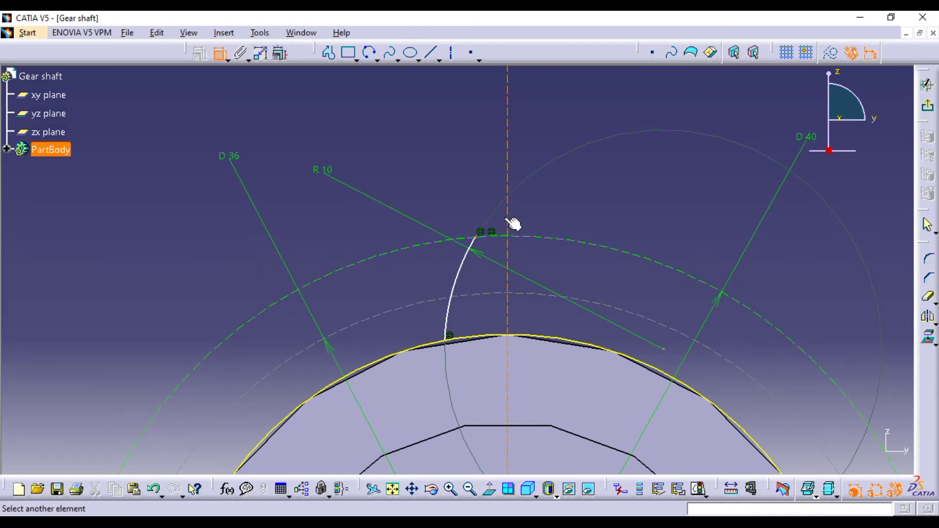
click(441, 170)
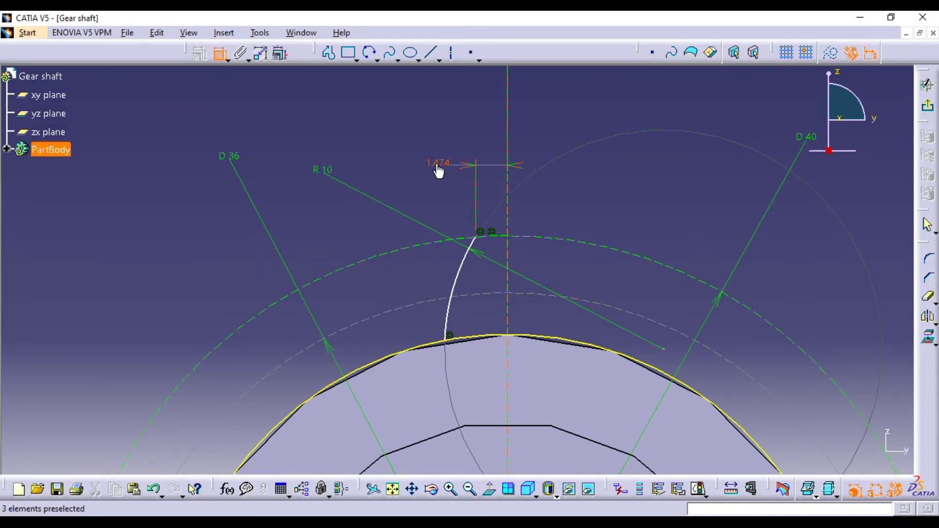
double_click(436, 164)
text(0.5)
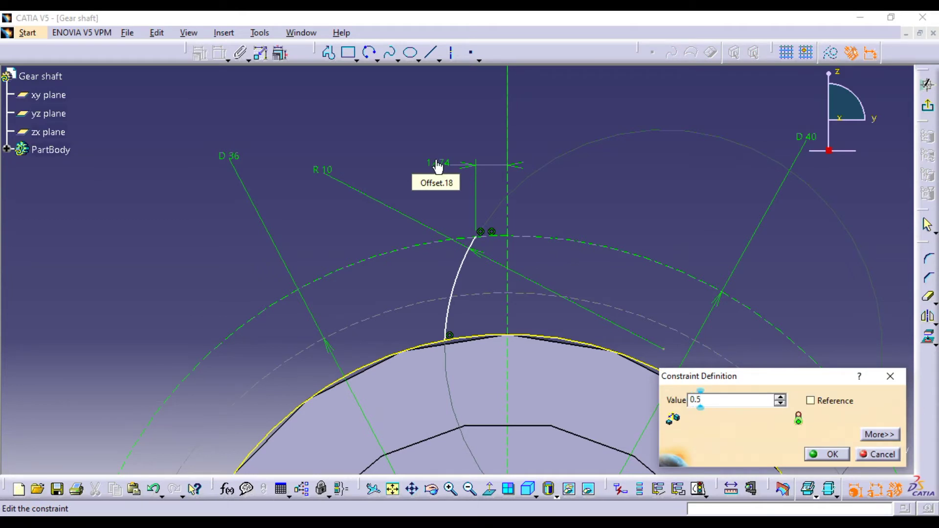
key(Return)
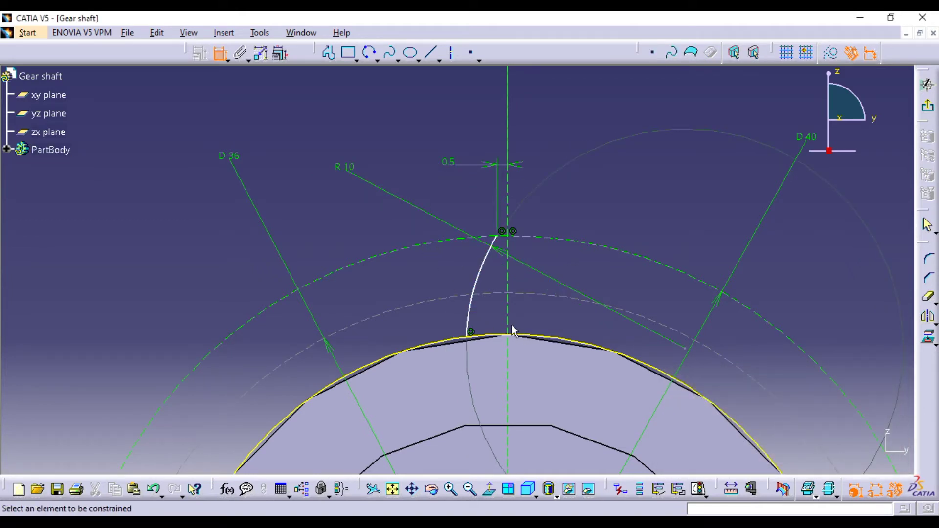
Dimension the horizontal distance from the flank arc's lower end to the vertical axis and set it to 2.07 mm
click(470, 336)
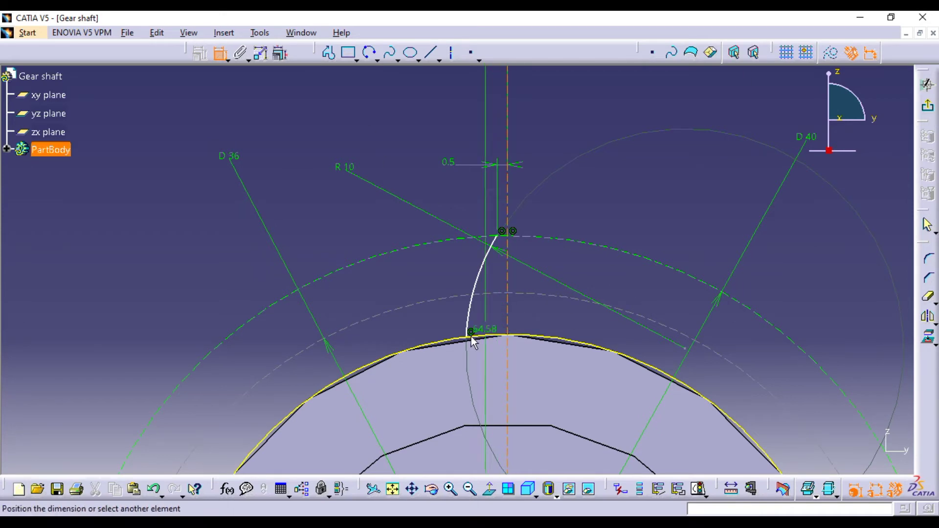
click(431, 326)
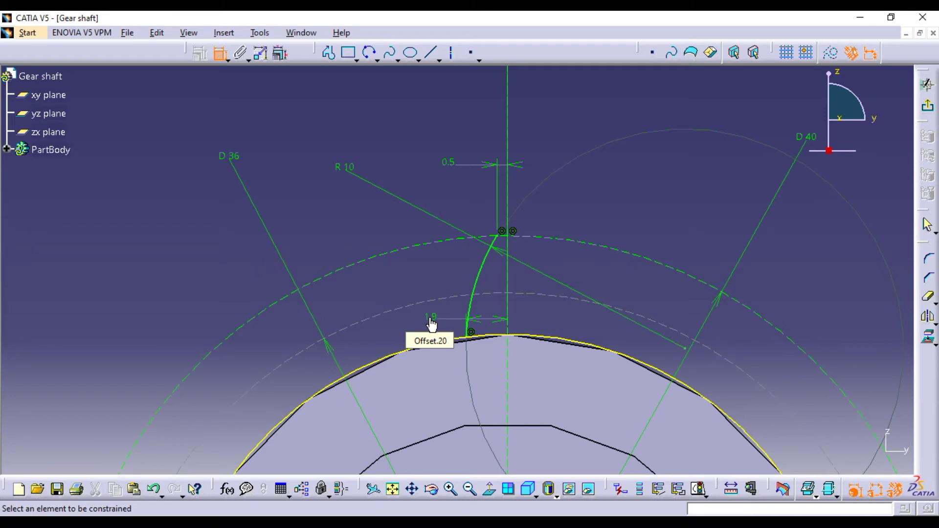
double_click(432, 324)
text(2.07mm)
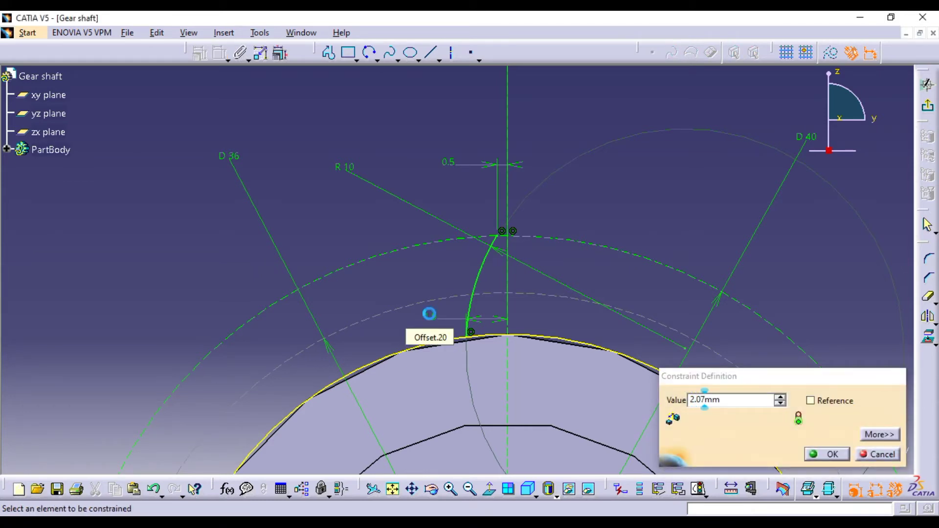
key(Return)
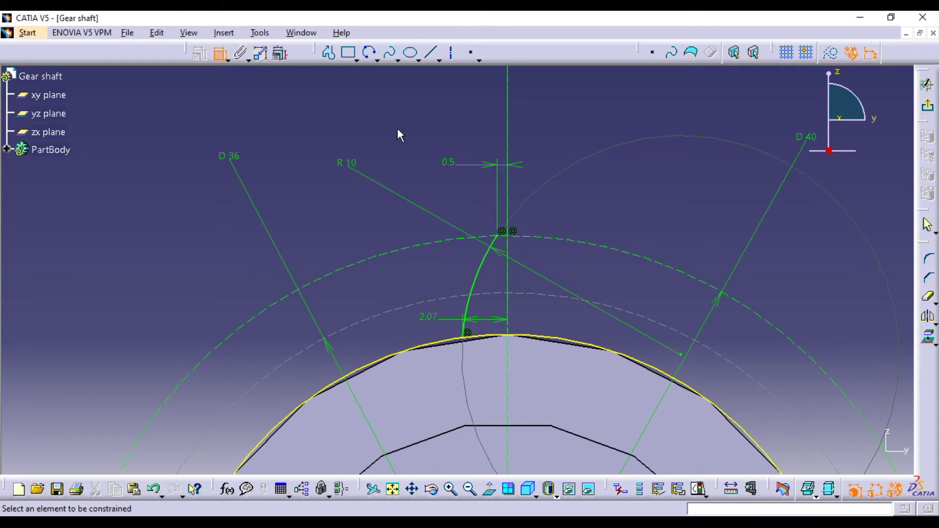
key(Escape)
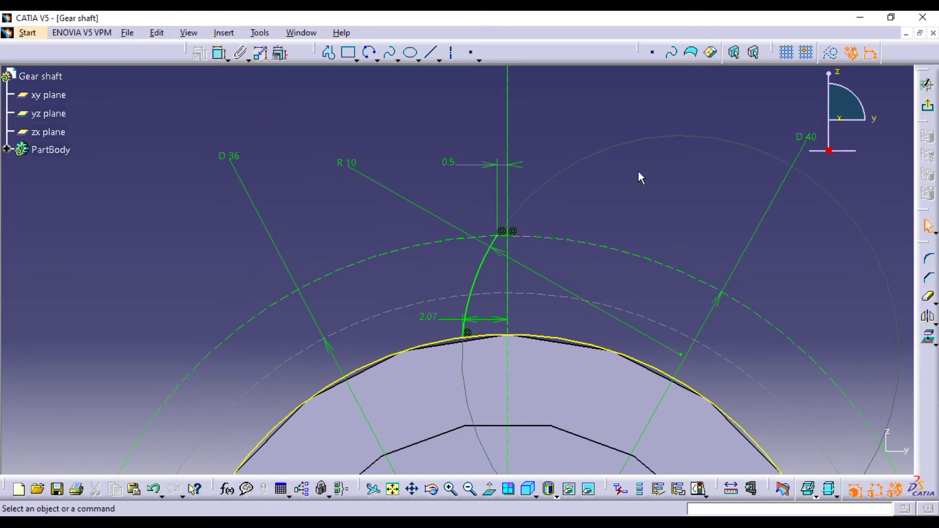
Convert the 40 mm construction circle to standard geometry and mirror the flank arc about the vertical axis
click(608, 249)
click(833, 55)
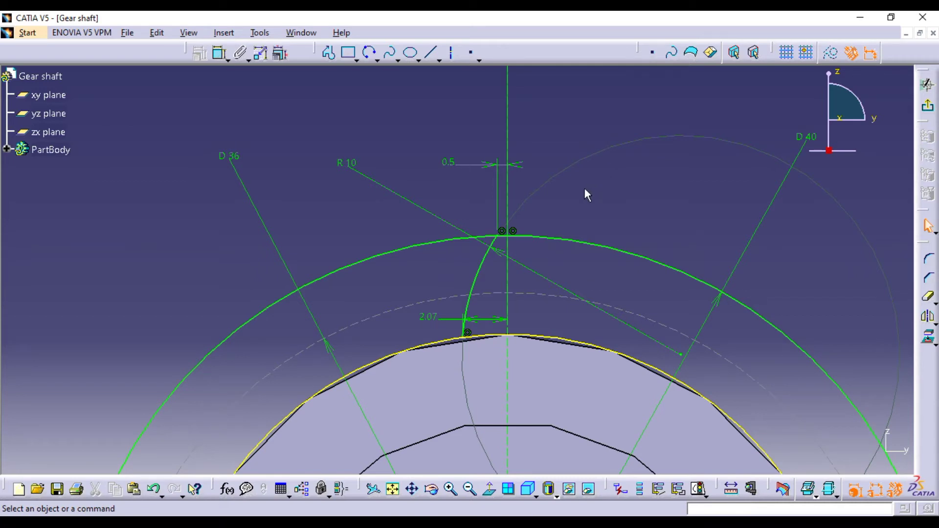
click(479, 269)
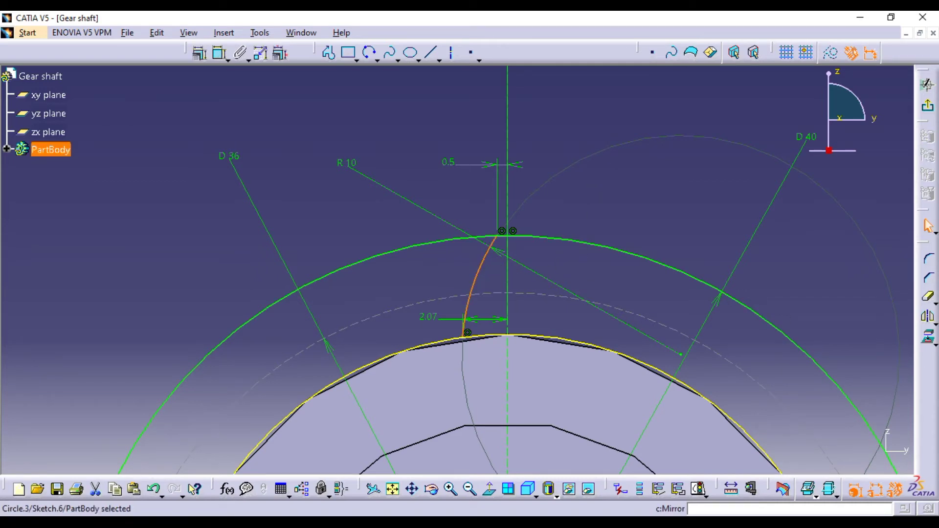
click(929, 318)
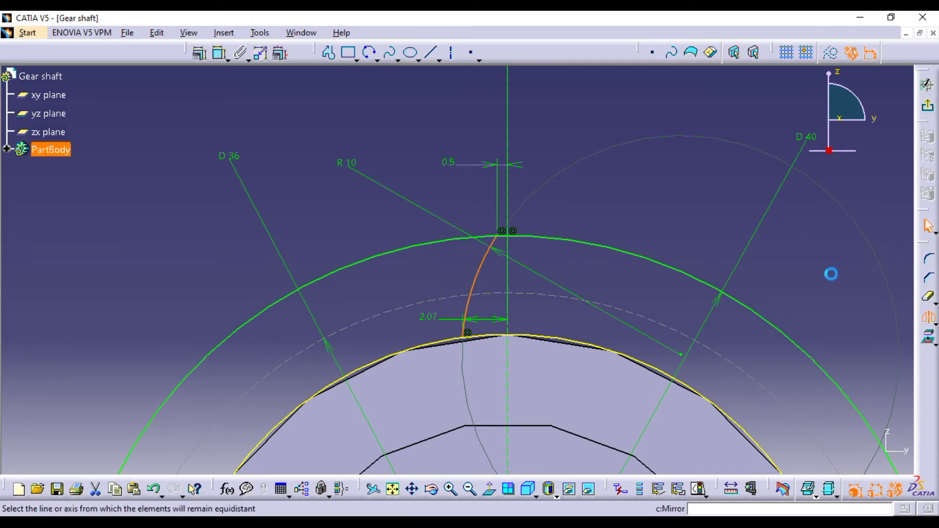
click(506, 116)
middle_drag(627, 190, 619, 162)
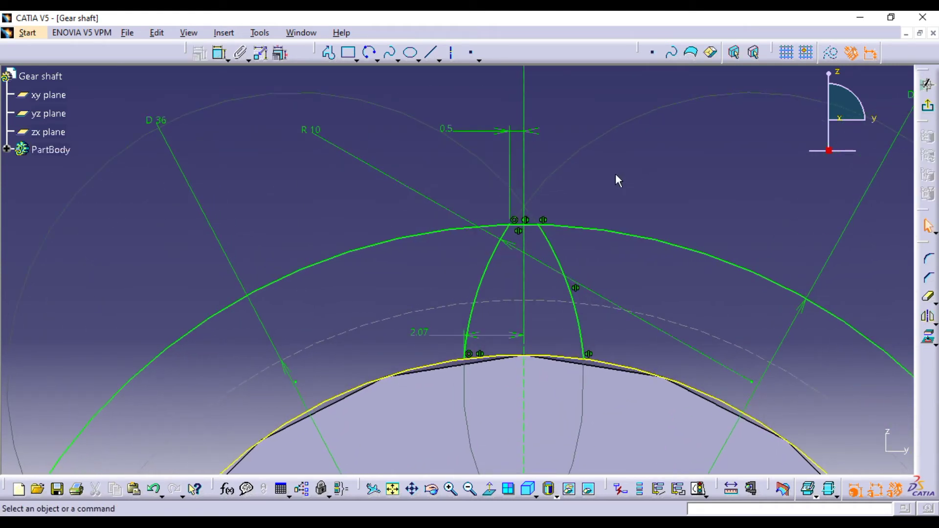
Quick-trim the 40 mm circle and the projected shaft circle on both sides of the tooth outline
click(928, 297)
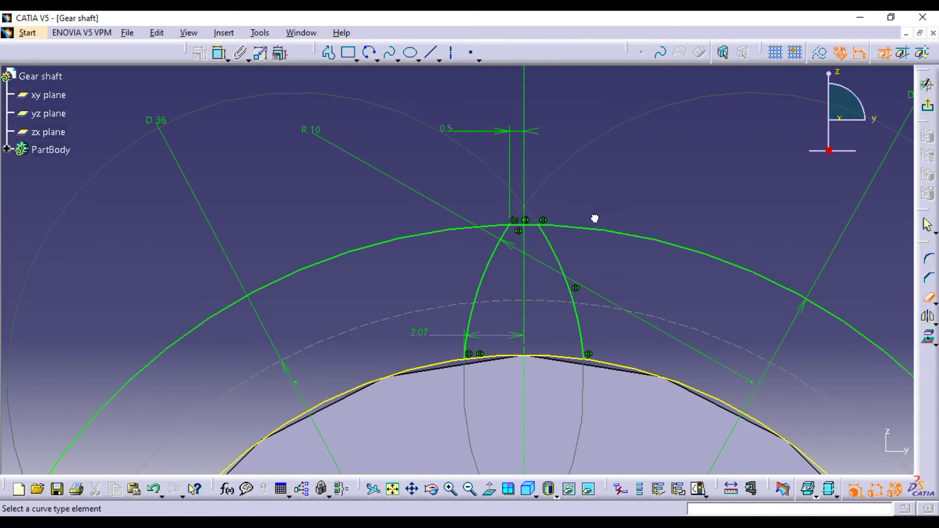
click(609, 232)
click(398, 249)
click(415, 373)
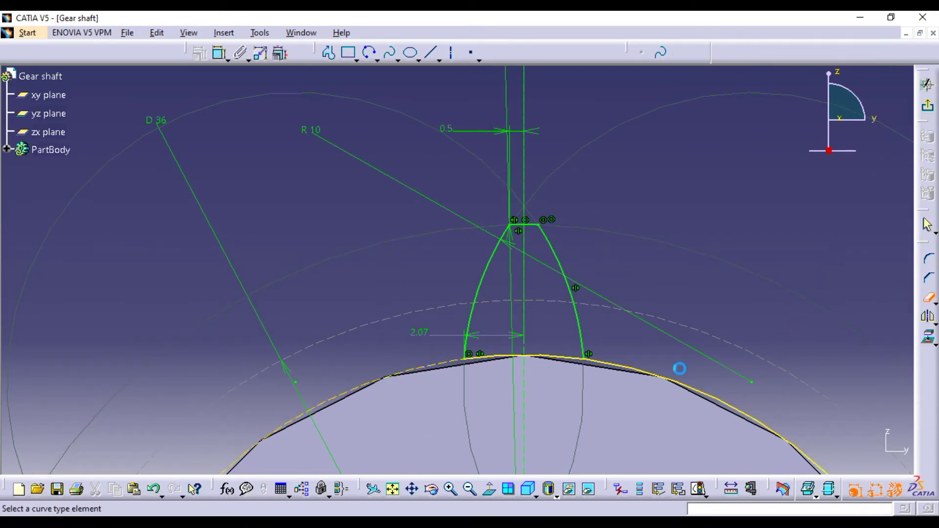
click(646, 375)
mouse_move(723, 245)
middle_down()
mouse_move(730, 253)
mouse_move(731, 242)
middle_up()
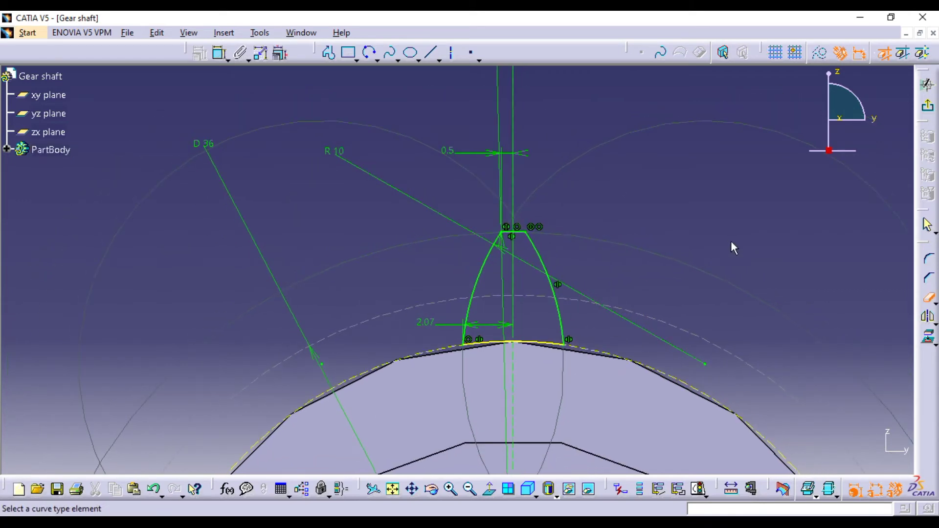
Exit the sketch and try to pad the gear tooth profile
click(927, 106)
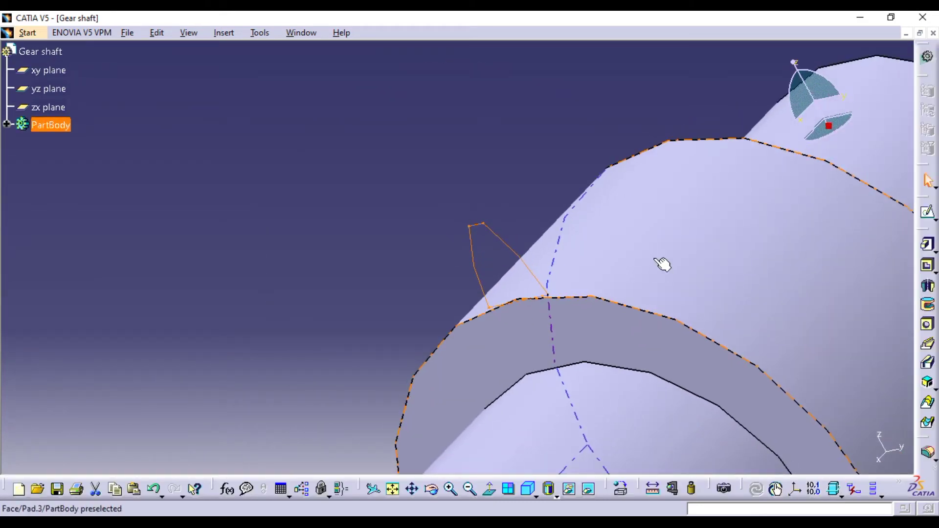
click(928, 245)
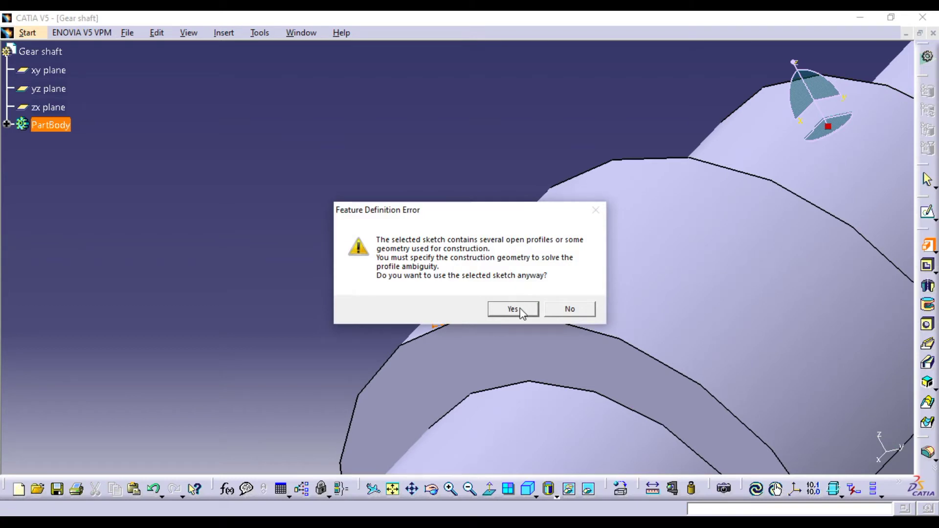
click(557, 307)
middle_click(534, 330)
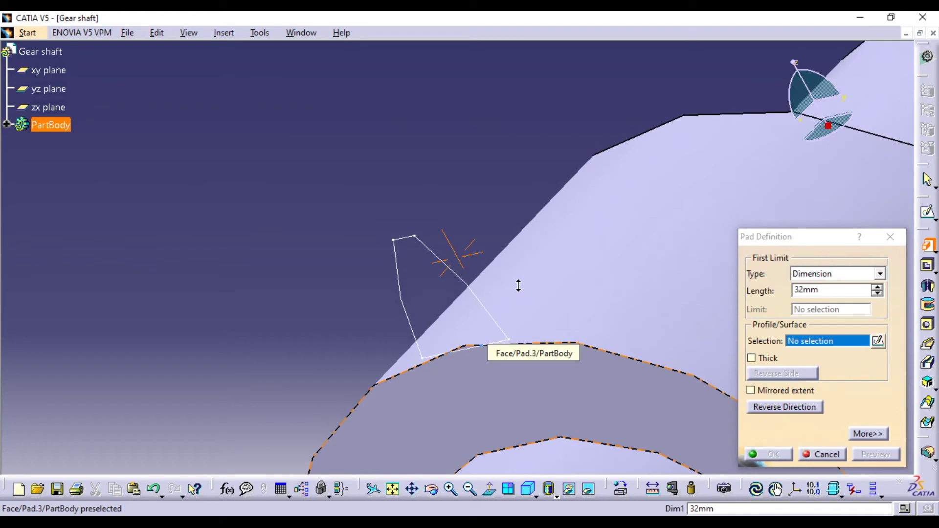
click(821, 454)
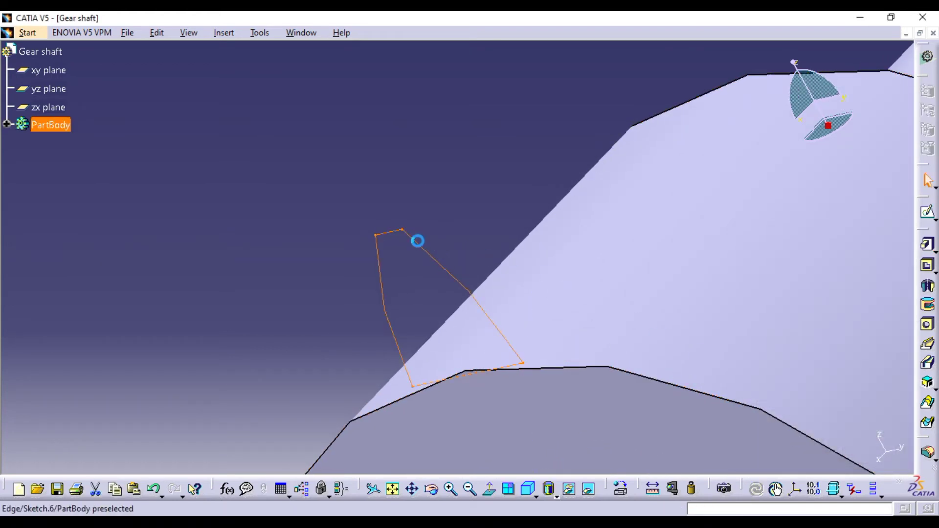
Reopen the gear tooth sketch for editing
right_click(418, 238)
mouse_move(489, 506)
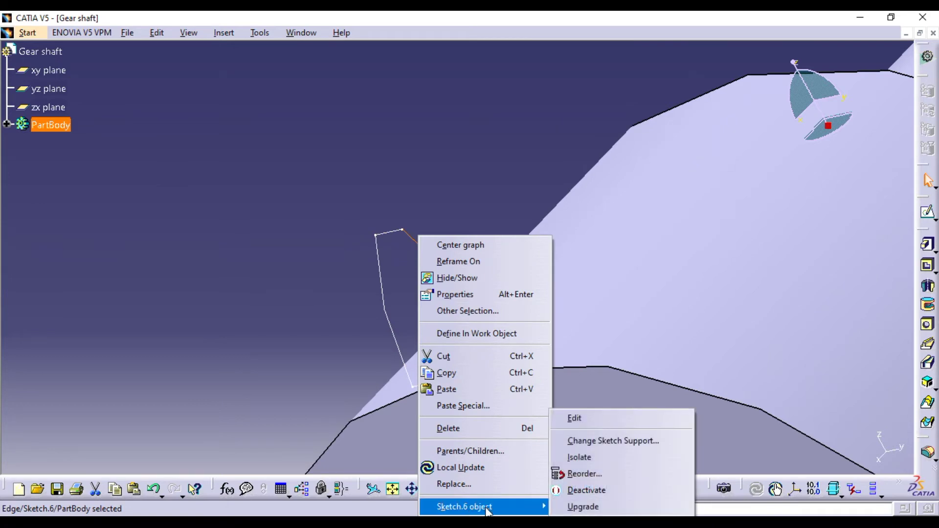
click(606, 415)
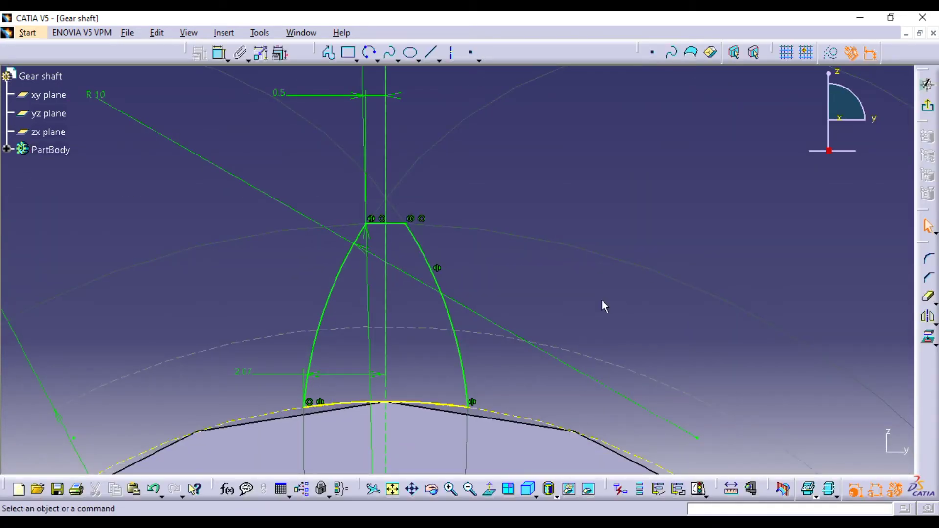
Examine the tooth profile's tip corners up close from both sides for open ends or leftover geometry
mouse_move(227, 320)
middle_down()
mouse_move(227, 219)
mouse_move(405, 285)
mouse_move(371, 172)
mouse_move(382, 223)
mouse_move(554, 415)
middle_up()
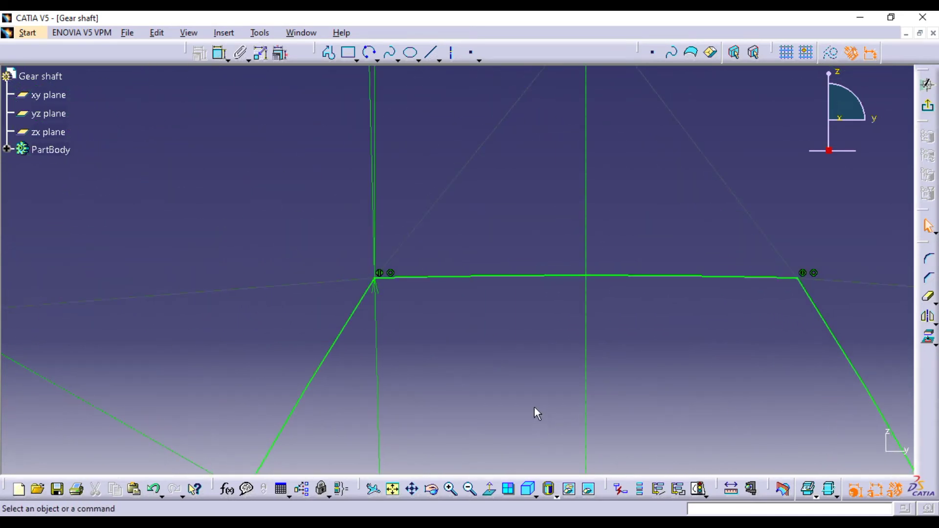
click(489, 488)
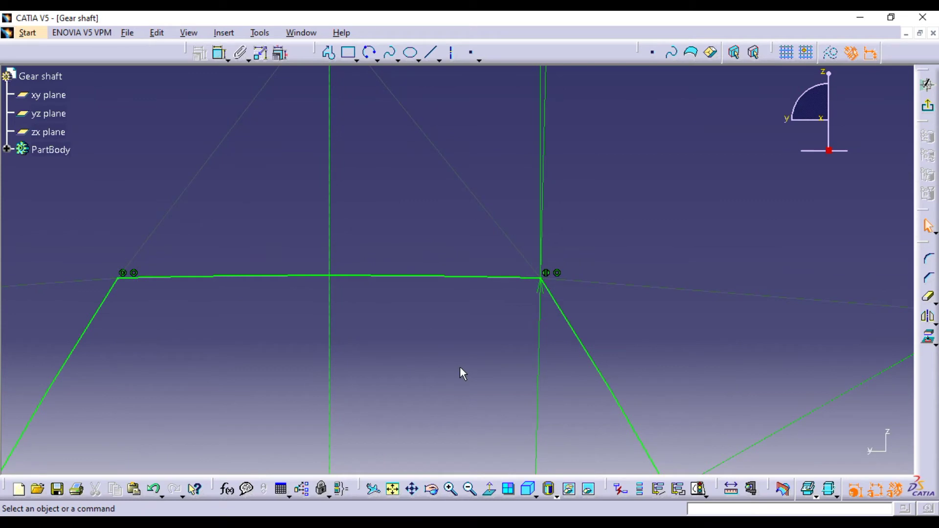
click(489, 488)
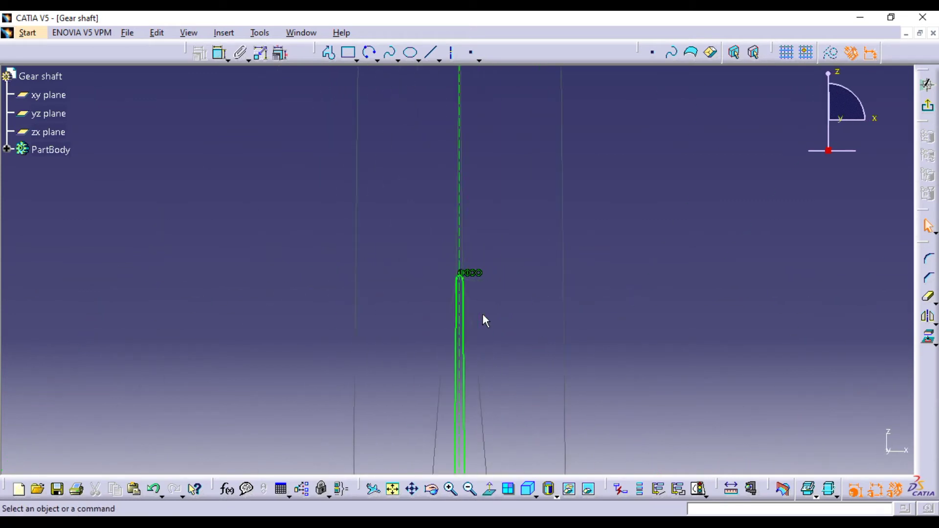
middle_drag(444, 314, 414, 196)
mouse_move(200, 353)
middle_down()
mouse_move(390, 364)
mouse_move(377, 233)
mouse_move(457, 441)
middle_up()
middle_drag(547, 392, 568, 464)
mouse_move(632, 352)
middle_down()
mouse_move(426, 316)
mouse_move(415, 270)
mouse_move(526, 243)
mouse_move(392, 390)
mouse_move(360, 274)
middle_up()
mouse_move(473, 319)
middle_down()
mouse_move(527, 239)
mouse_move(507, 91)
middle_up()
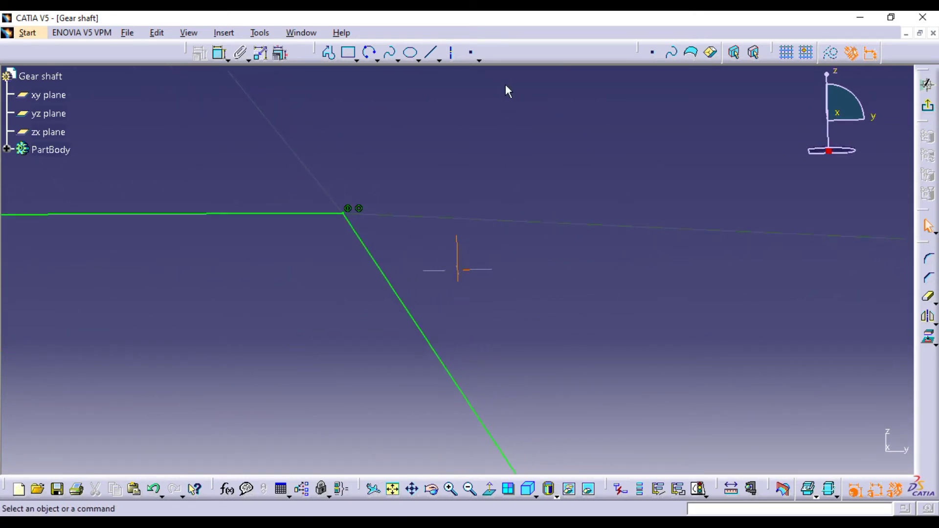
mouse_move(464, 214)
middle_down()
mouse_move(440, 143)
mouse_move(354, 210)
mouse_move(549, 310)
mouse_move(518, 205)
mouse_move(634, 265)
middle_up()
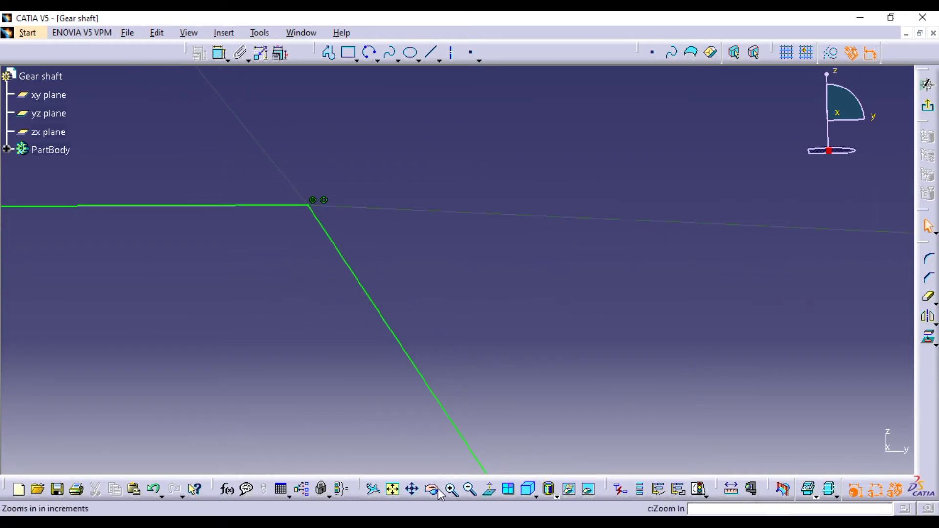
Quick-trim the leftover lower arcs of the 40 mm circle and the projected shaft circle, keeping only the closed tooth outline
click(392, 489)
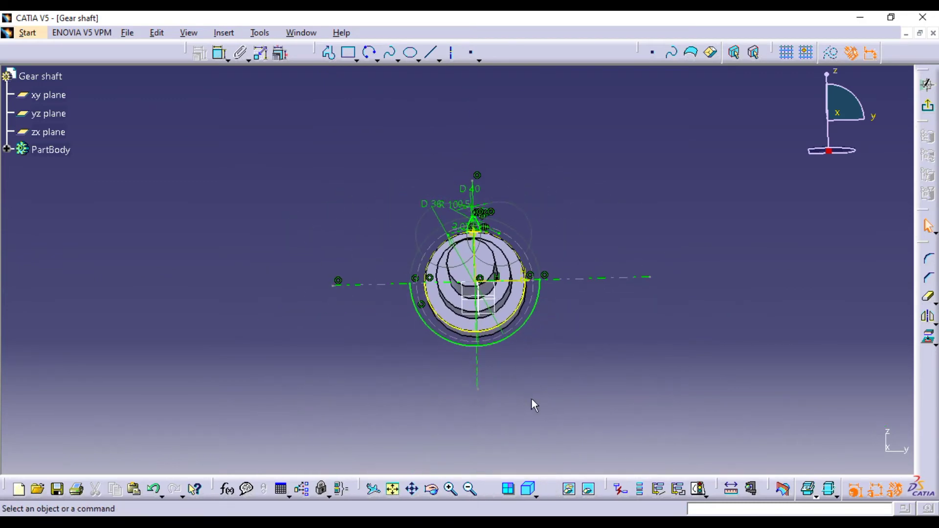
click(490, 490)
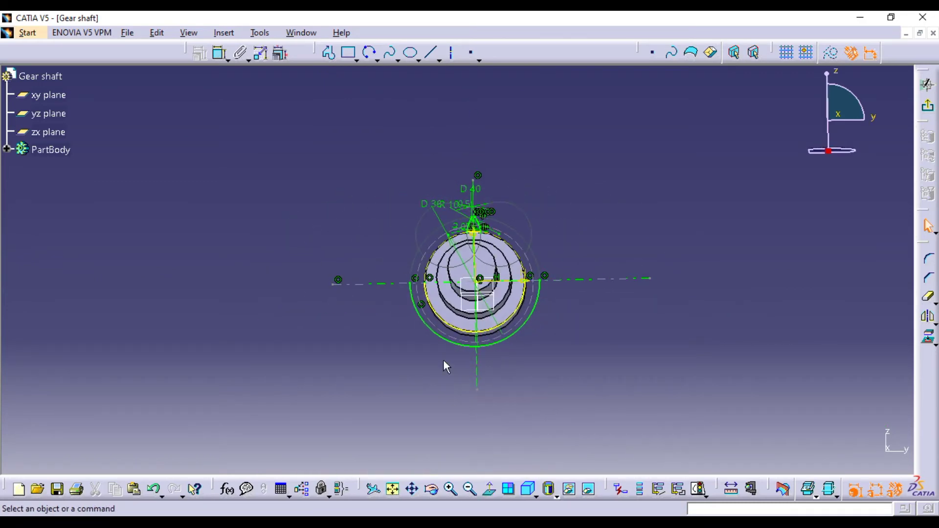
mouse_move(436, 339)
ctrl+middle_down()
mouse_move(433, 211)
mouse_move(428, 352)
mouse_move(436, 127)
ctrl+middle_up()
middle_drag(675, 367, 623, 295)
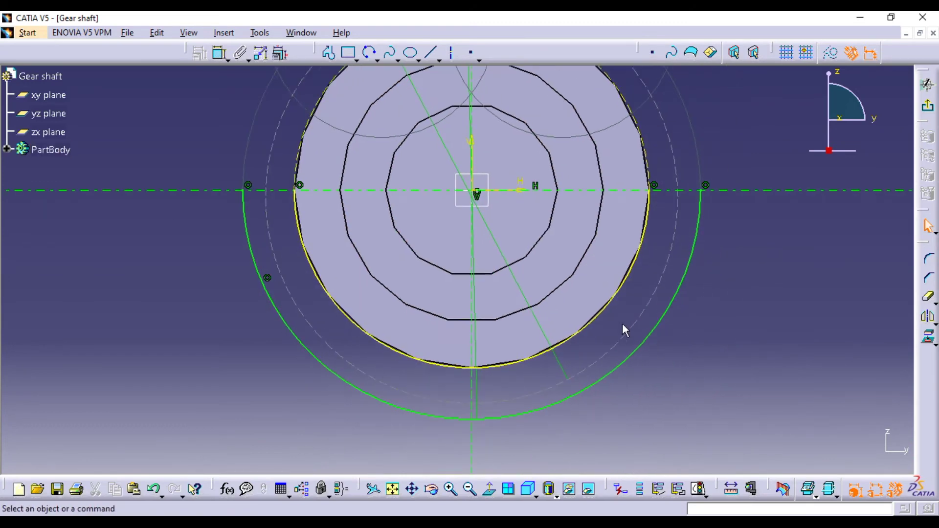
click(929, 297)
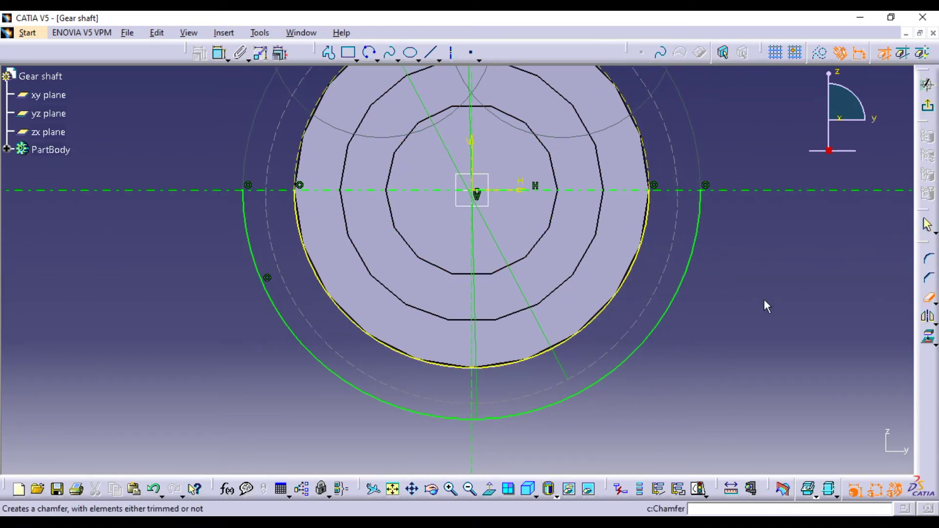
click(685, 291)
click(337, 381)
click(528, 360)
middle_drag(639, 374, 726, 384)
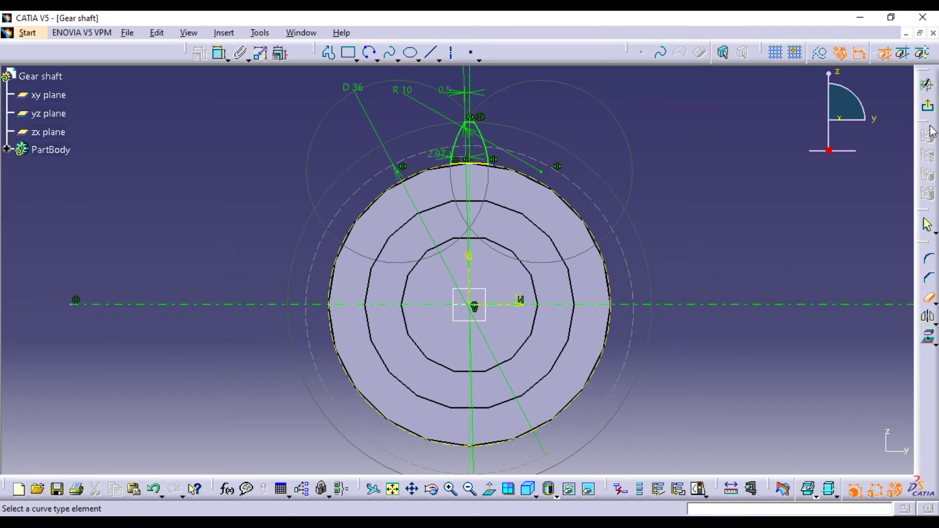
Exit the sketch and pad the gear tooth profile 15 mm in the reversed direction, along the 31 mm section
click(928, 106)
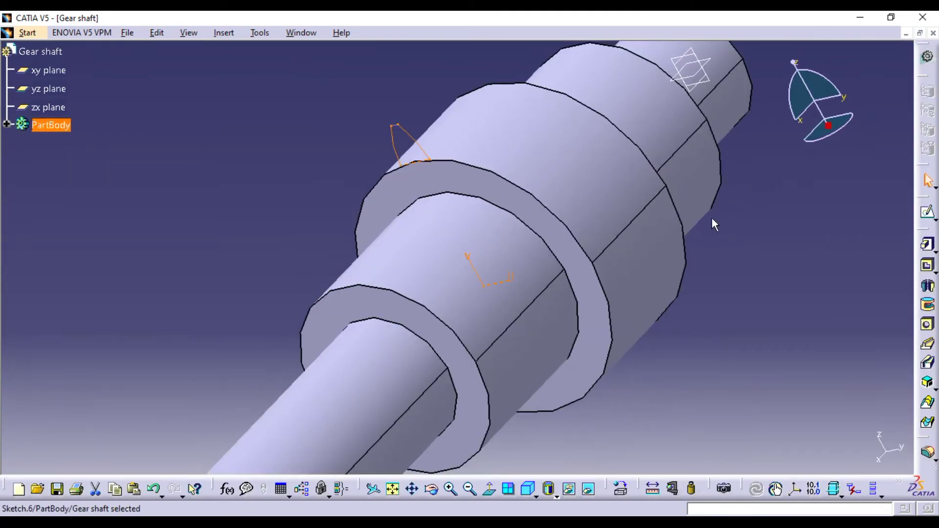
mouse_move(711, 218)
middle_down()
mouse_move(685, 195)
mouse_move(505, 145)
mouse_move(327, 163)
mouse_move(598, 172)
mouse_move(829, 232)
middle_up()
click(927, 244)
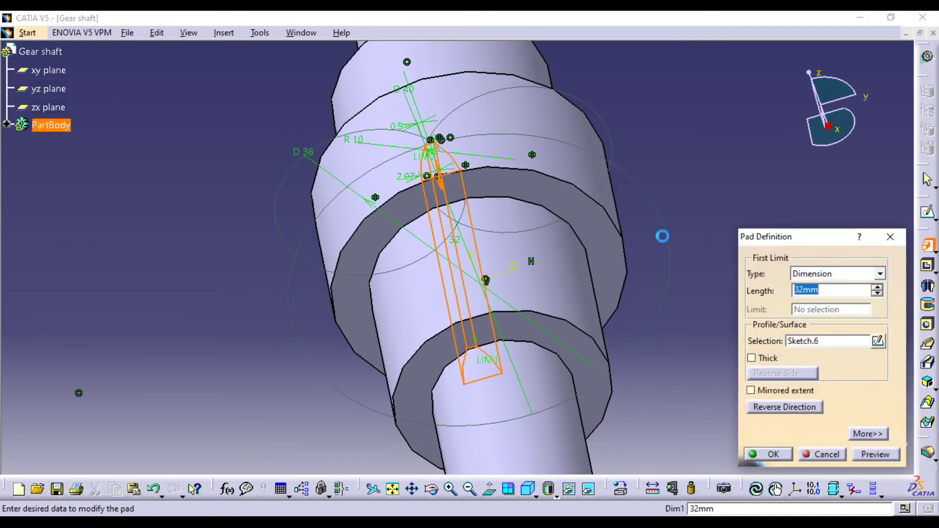
middle_drag(633, 253, 624, 381)
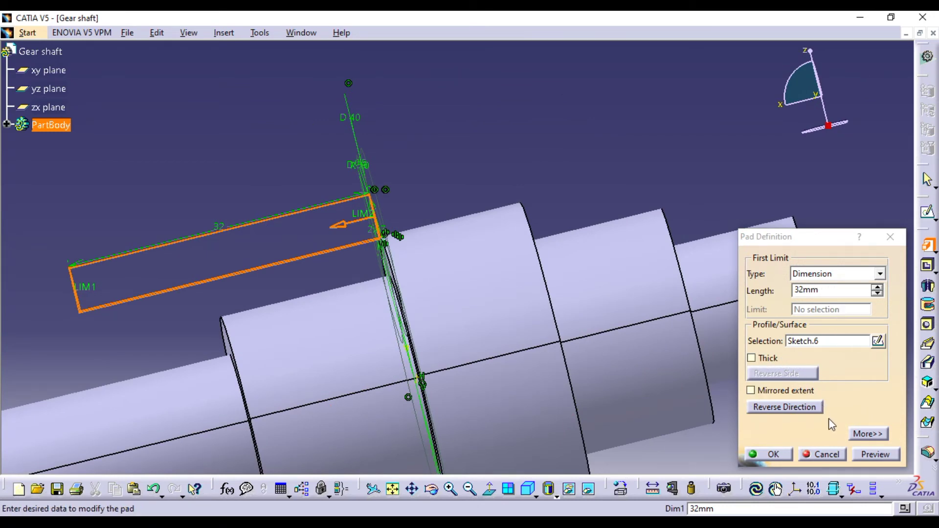
click(814, 408)
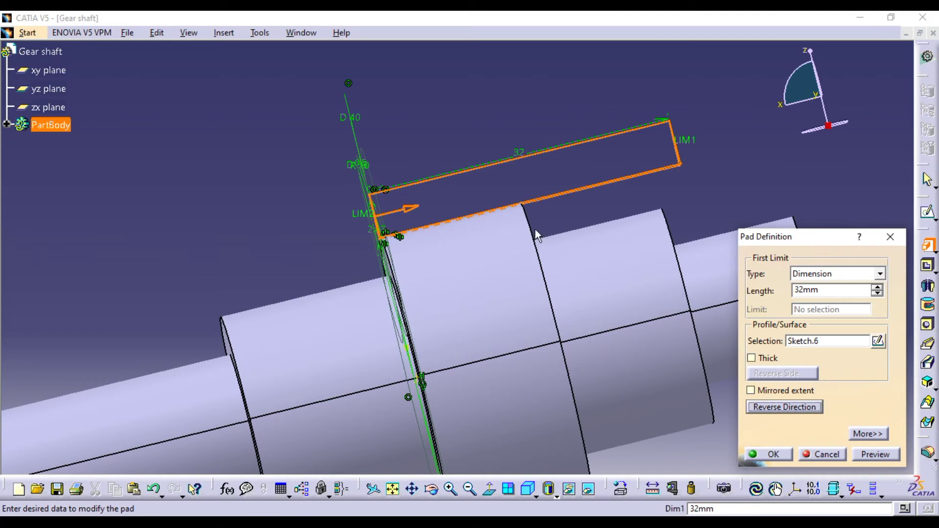
middle_drag(461, 260, 467, 273)
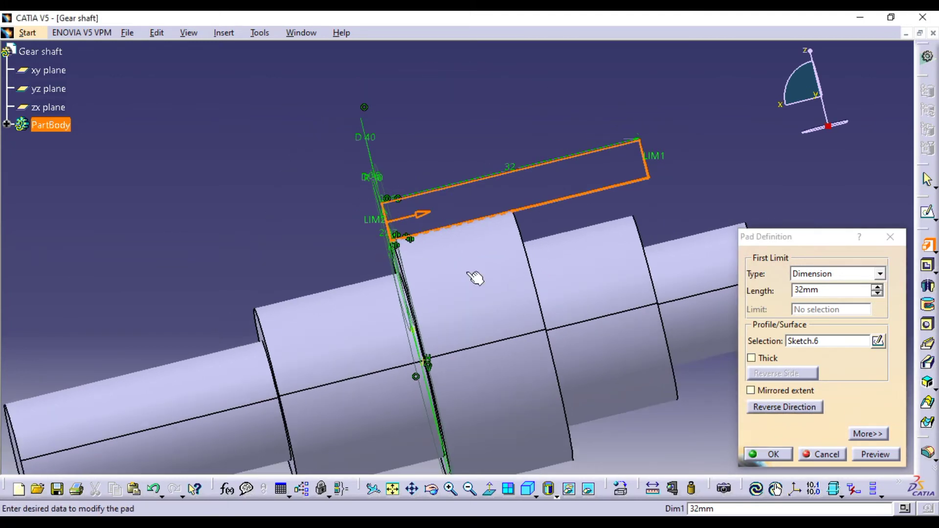
double_click(830, 290)
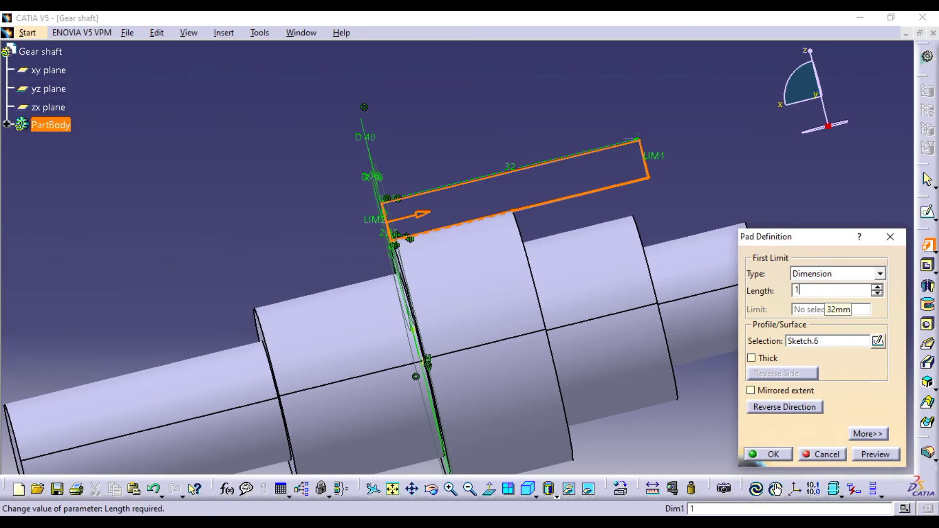
text(15)
key(Return)
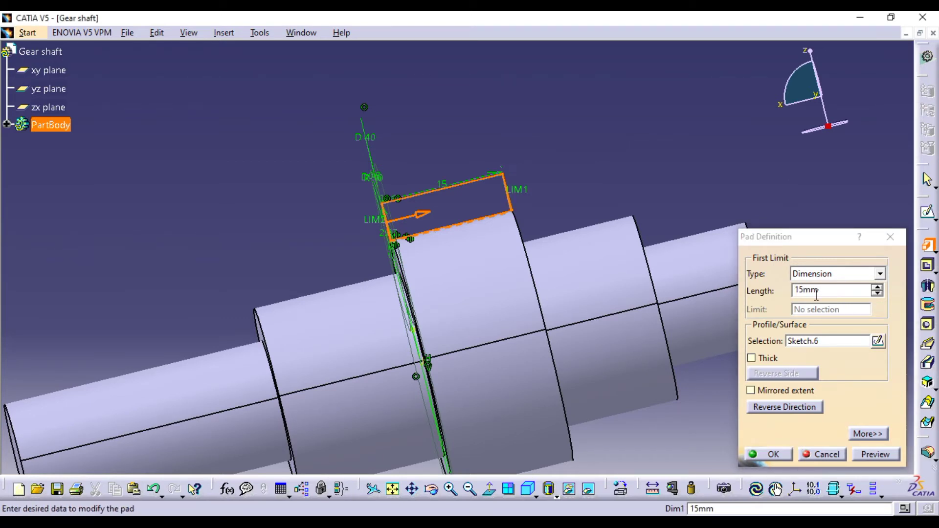
click(875, 455)
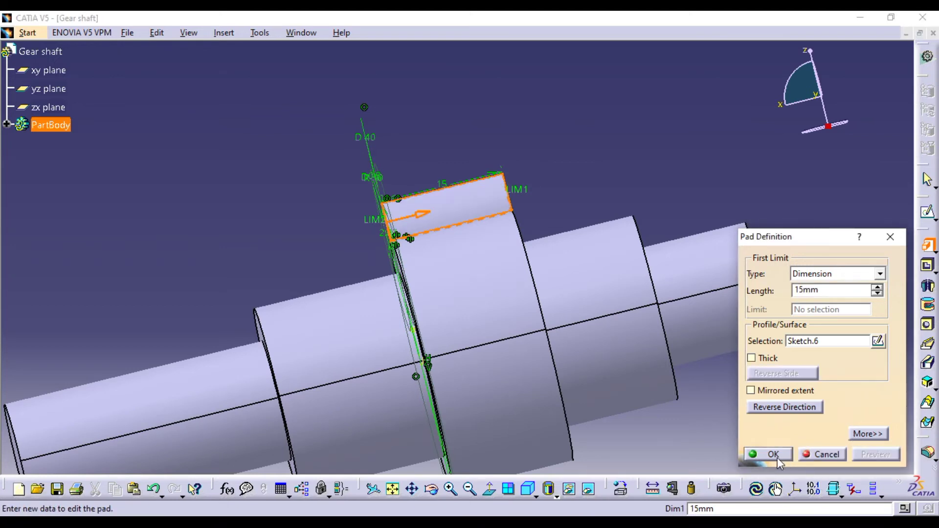
click(778, 458)
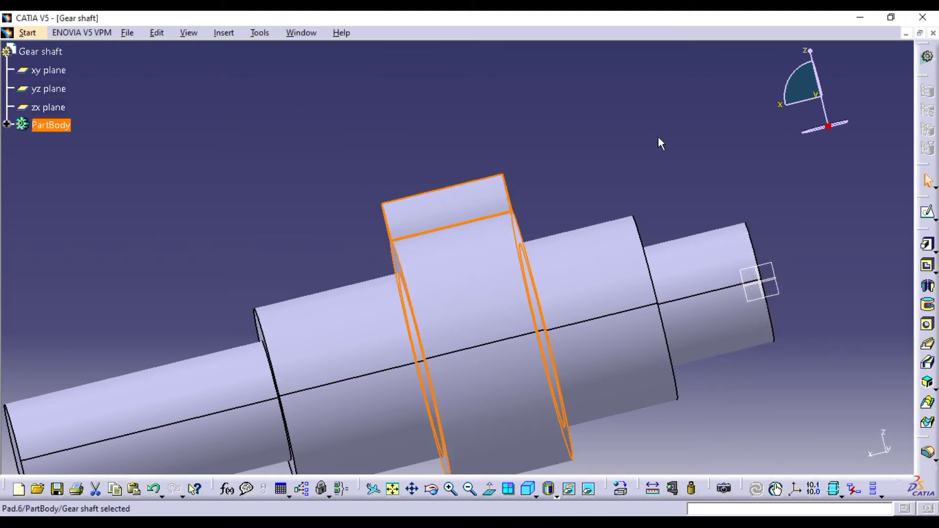
click(658, 138)
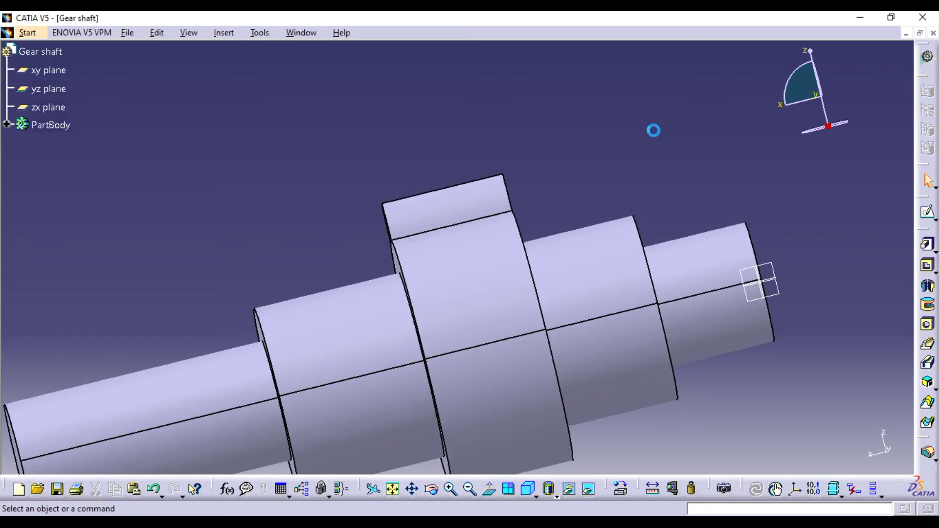
middle_drag(504, 189, 543, 288)
middle_drag(421, 287, 539, 292)
middle_drag(541, 337, 490, 252)
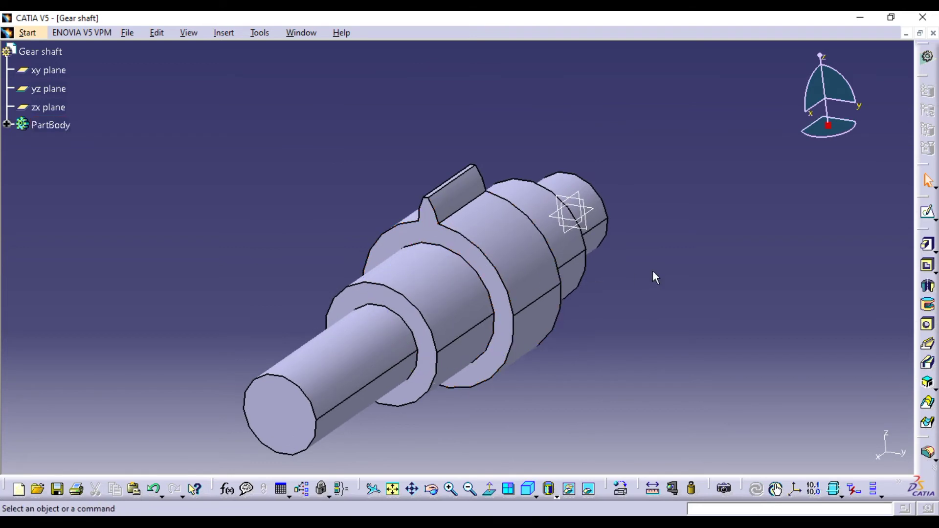
mouse_move(656, 295)
middle_down()
mouse_move(636, 279)
mouse_move(639, 289)
middle_up()
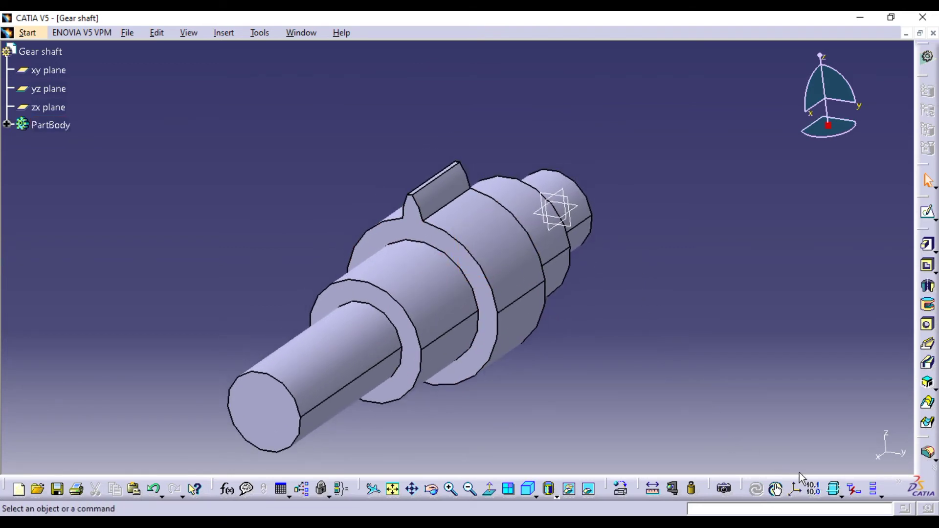
click(890, 519)
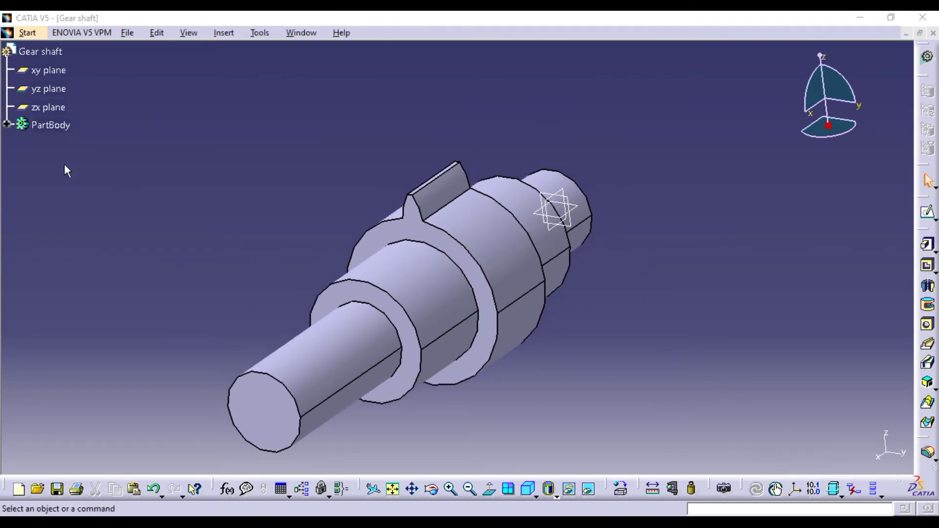
Start a circular pattern of the gear tooth pad as a complete crown with 18 instances
click(6, 125)
click(47, 327)
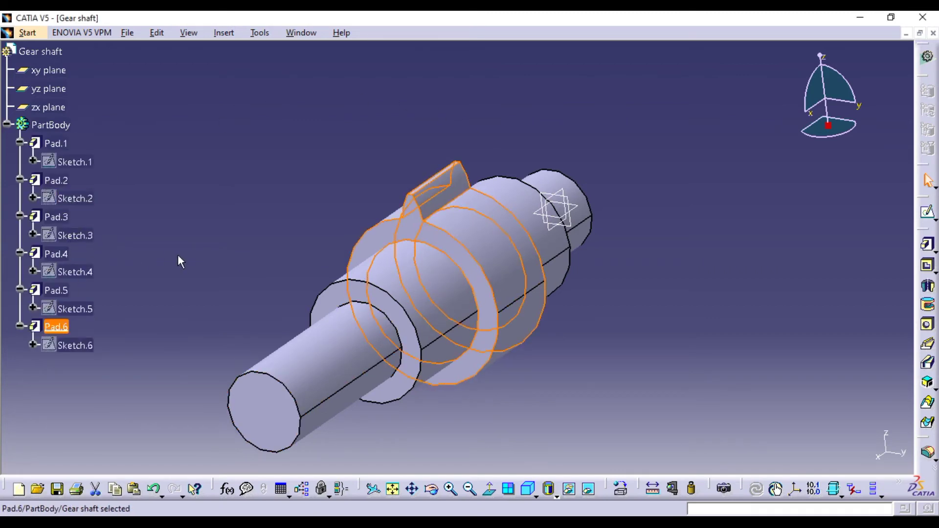
middle_drag(295, 314, 411, 318)
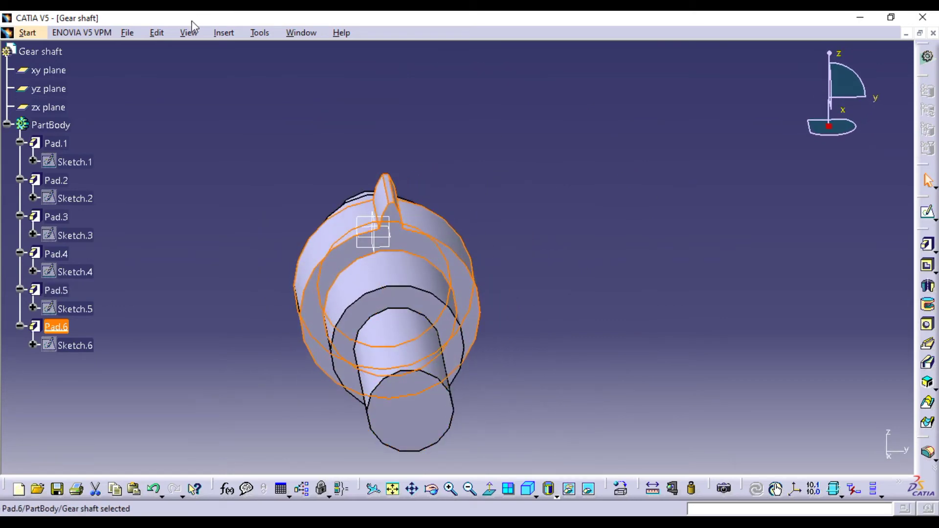
click(221, 33)
mouse_move(275, 263)
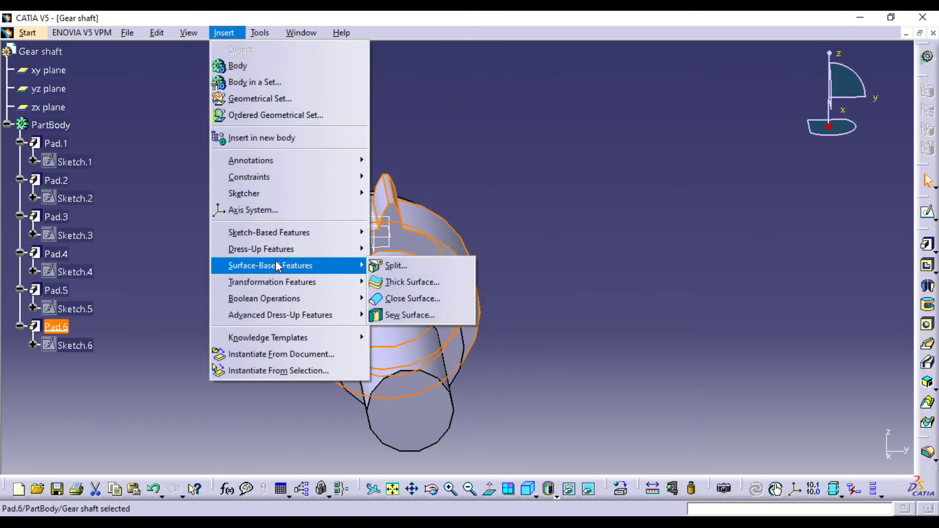
mouse_move(281, 283)
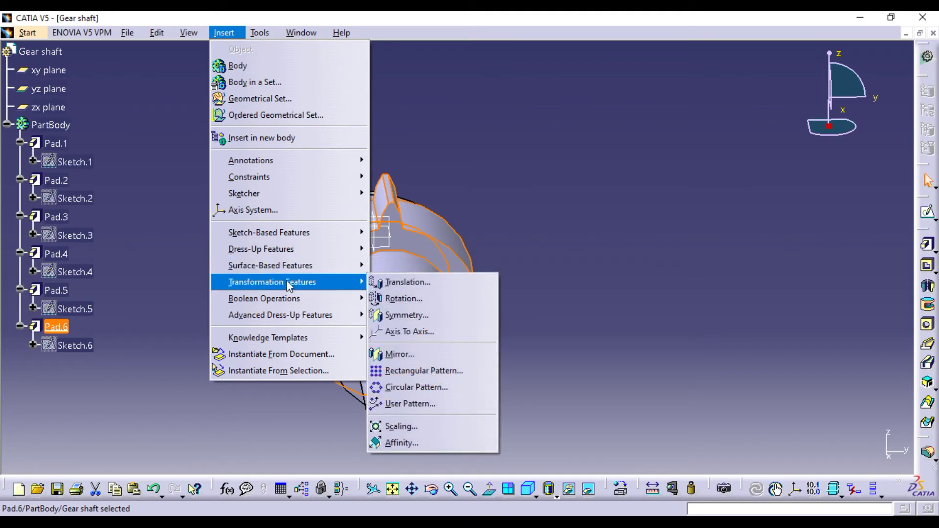
click(413, 387)
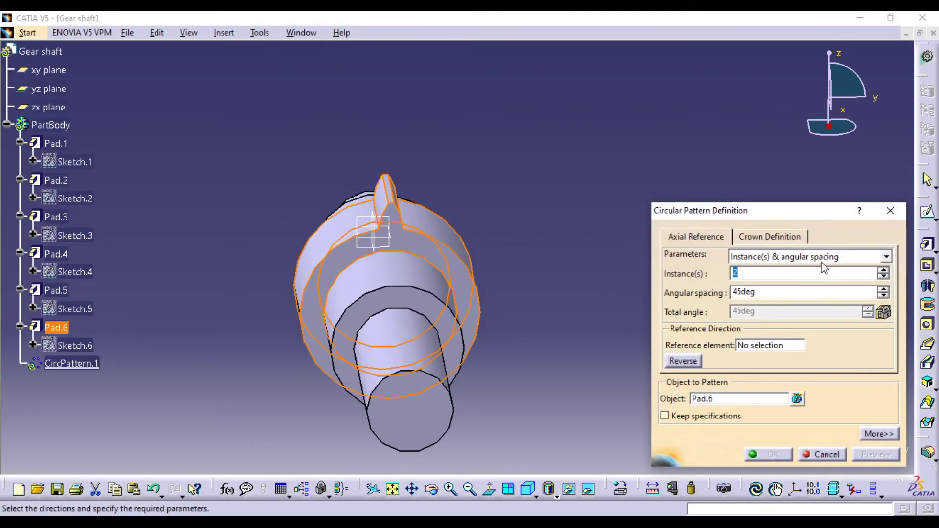
click(821, 255)
click(760, 284)
click(765, 274)
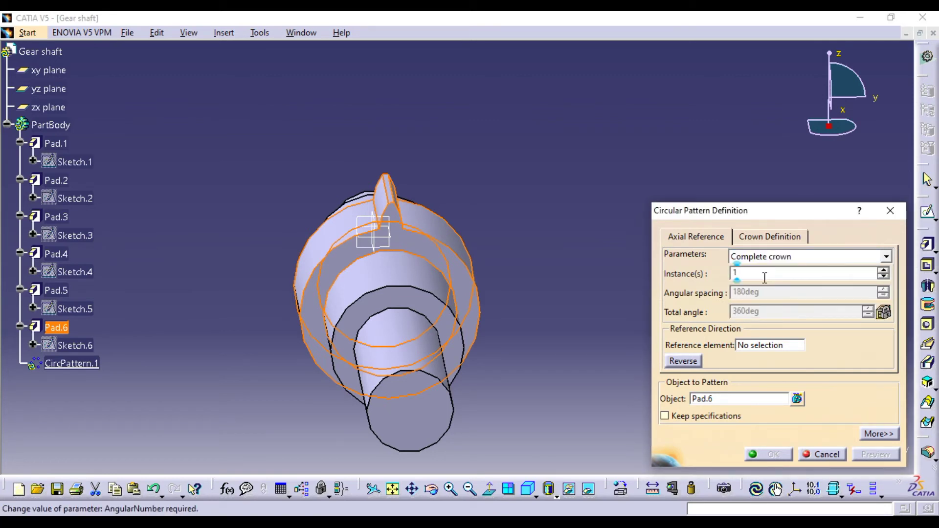
key(Return)
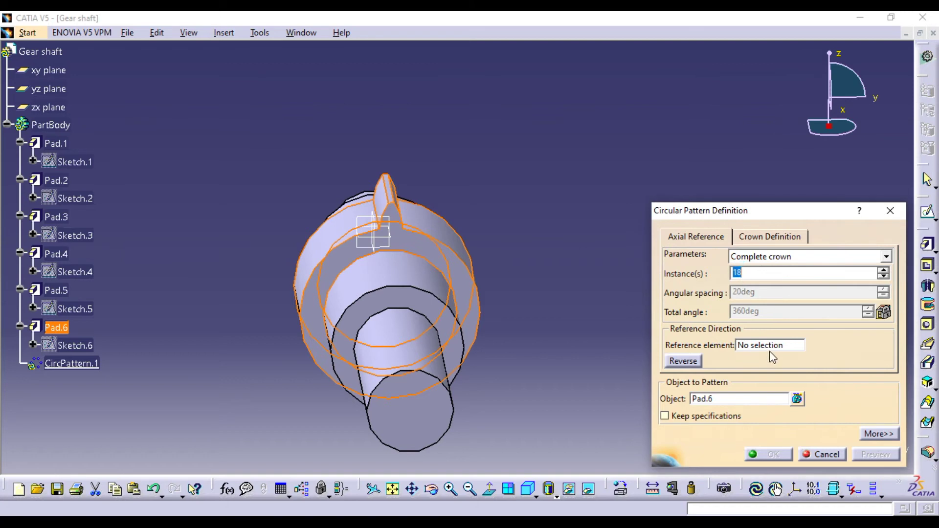
Use the outer face of the 31 mm section as the pattern's rotation reference, preview it and create the teeth
click(769, 346)
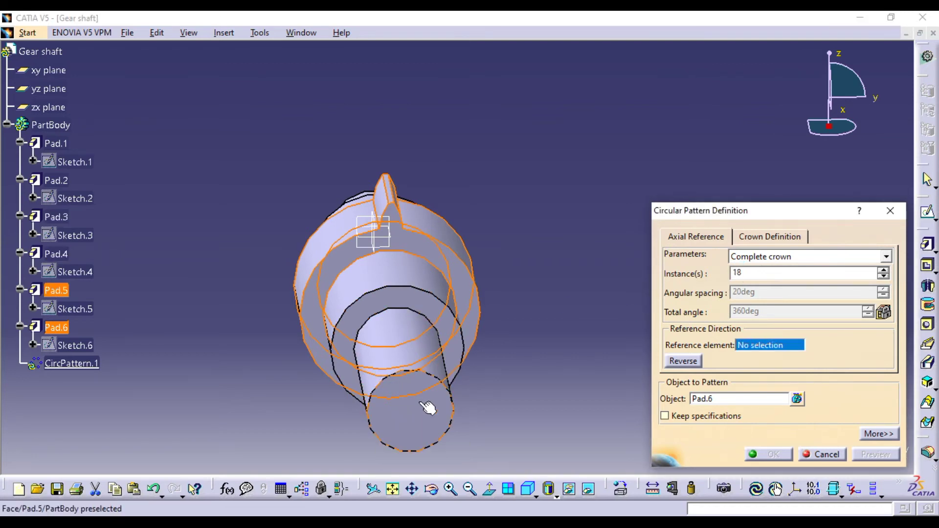
click(332, 226)
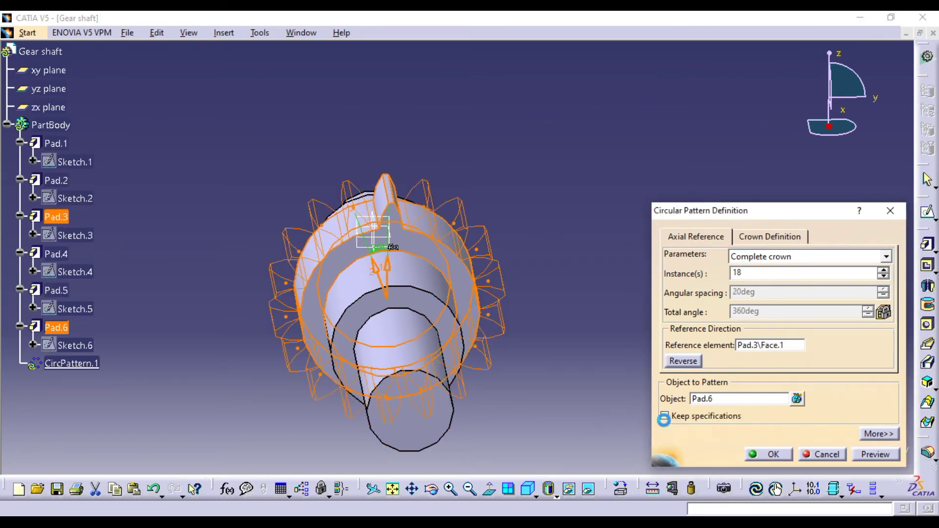
click(874, 454)
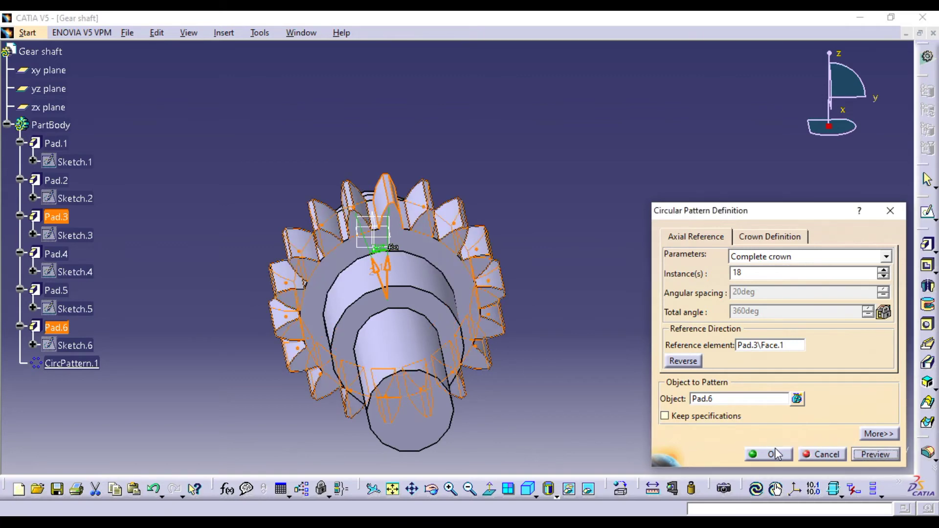
click(770, 455)
Fillet the edges where both sides of the gear section meet the neighbouring shaft steps with a 3 mm radius
middle_drag(518, 182, 567, 301)
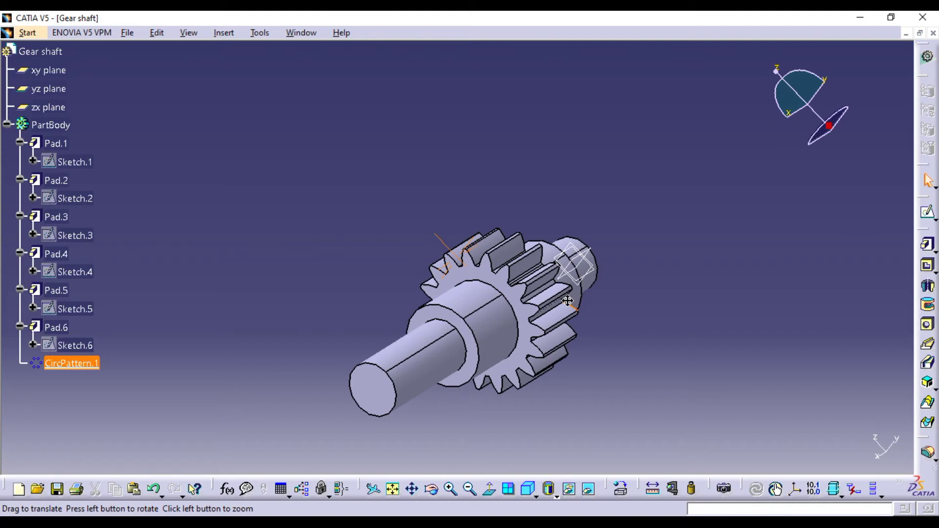
middle_drag(567, 301, 814, 291)
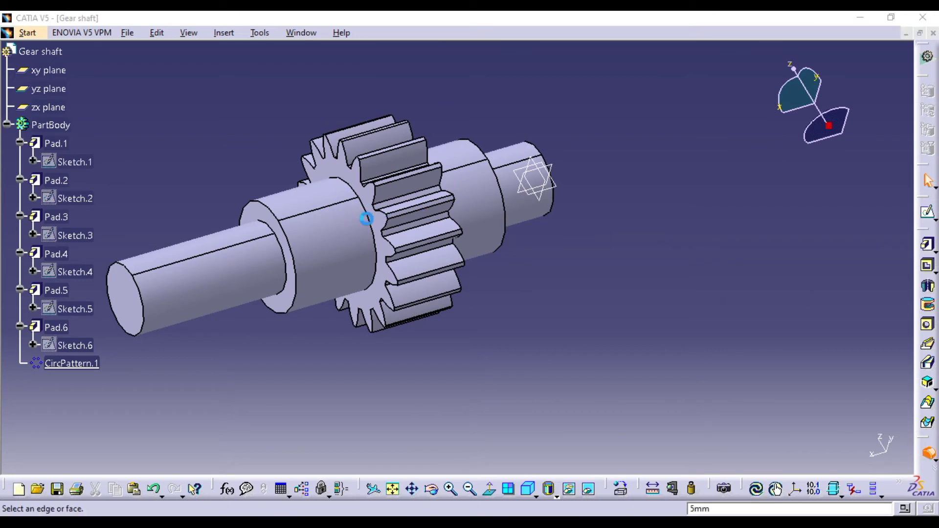
click(375, 225)
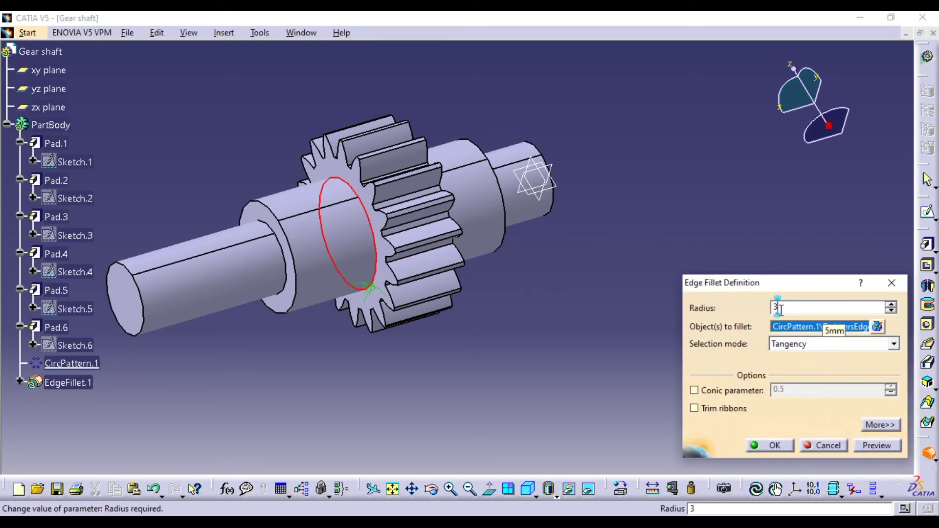
middle_drag(587, 331, 413, 335)
click(480, 235)
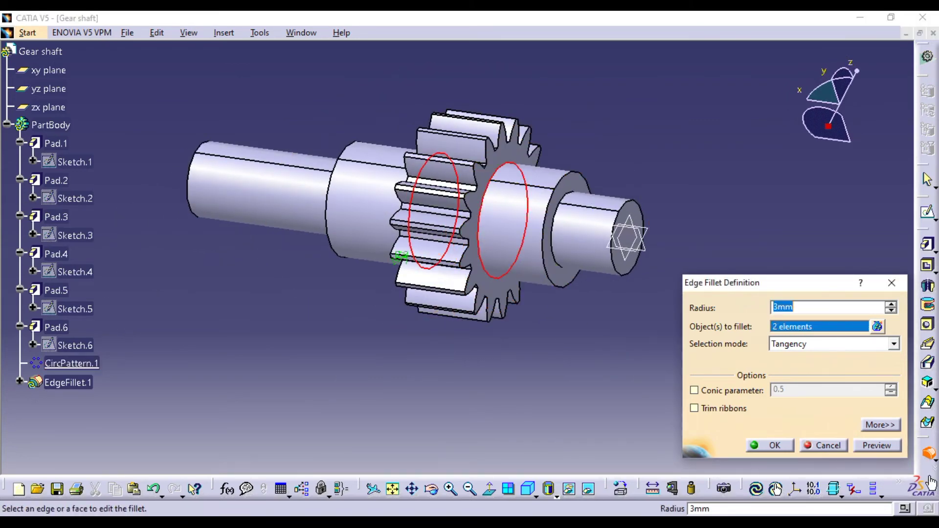
click(897, 447)
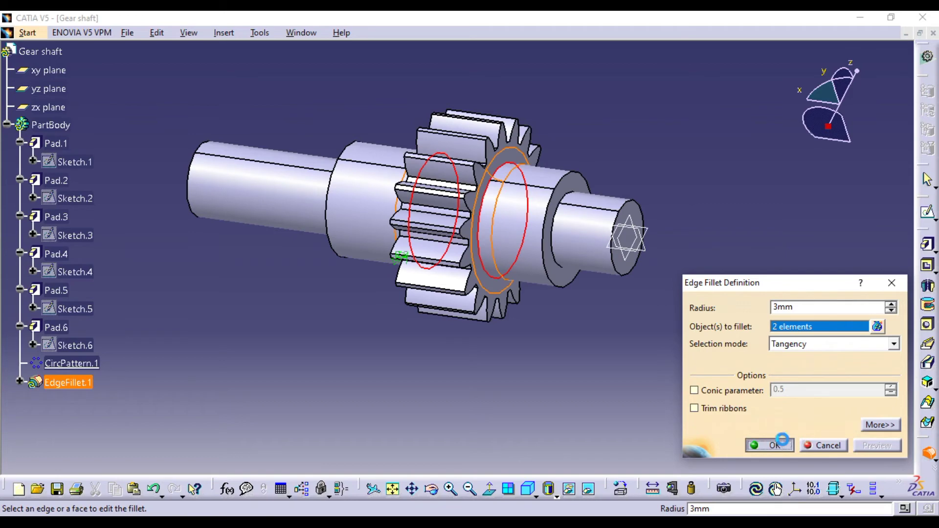
click(784, 446)
Chamfer the outer edges of both shaft ends with a 1.5 mm length at 45 degrees
middle_drag(429, 381, 513, 353)
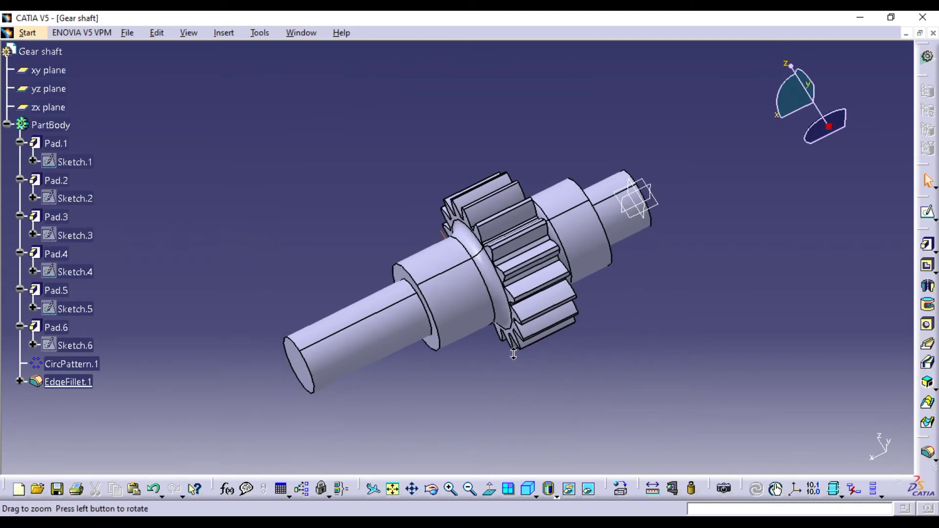
middle_drag(572, 348, 626, 250)
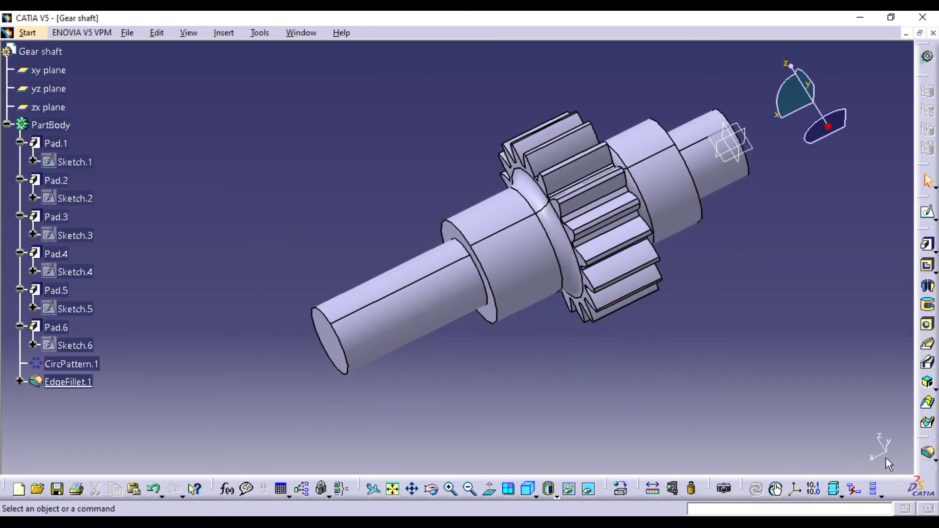
click(935, 460)
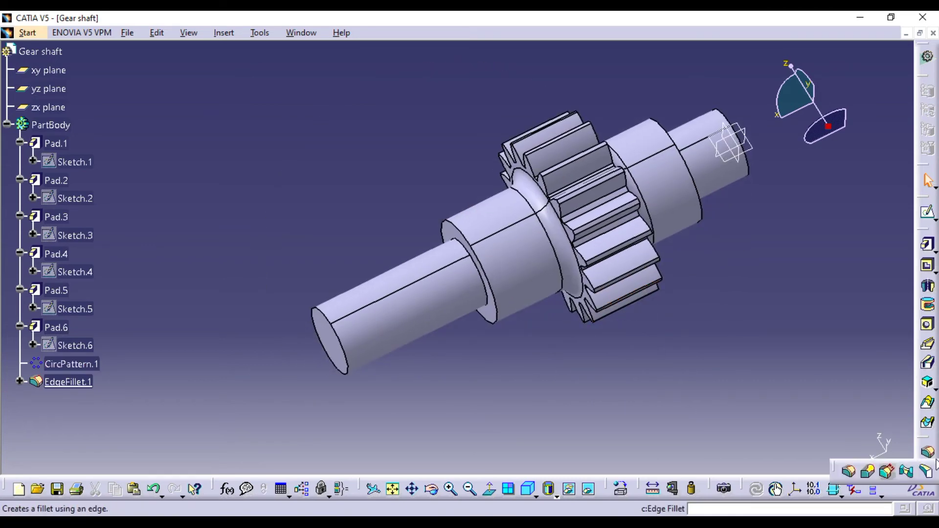
click(717, 415)
click(221, 33)
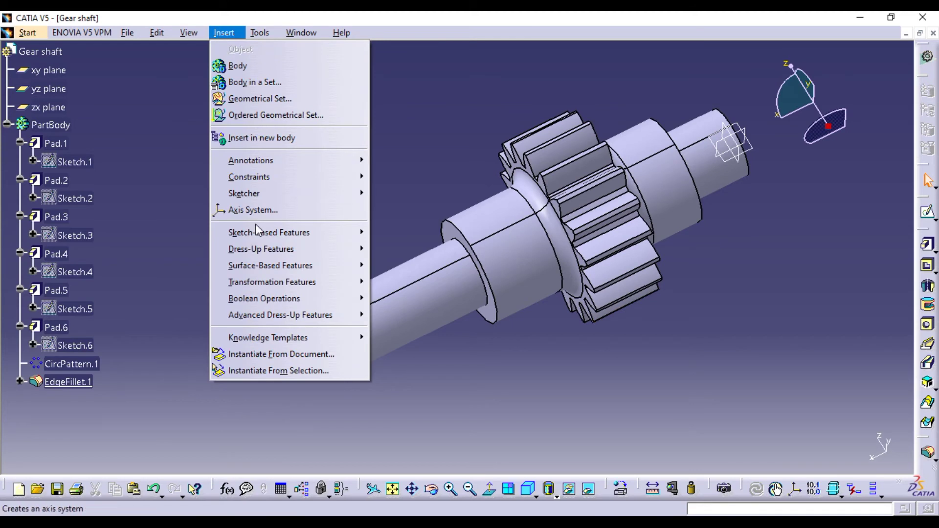
mouse_move(265, 249)
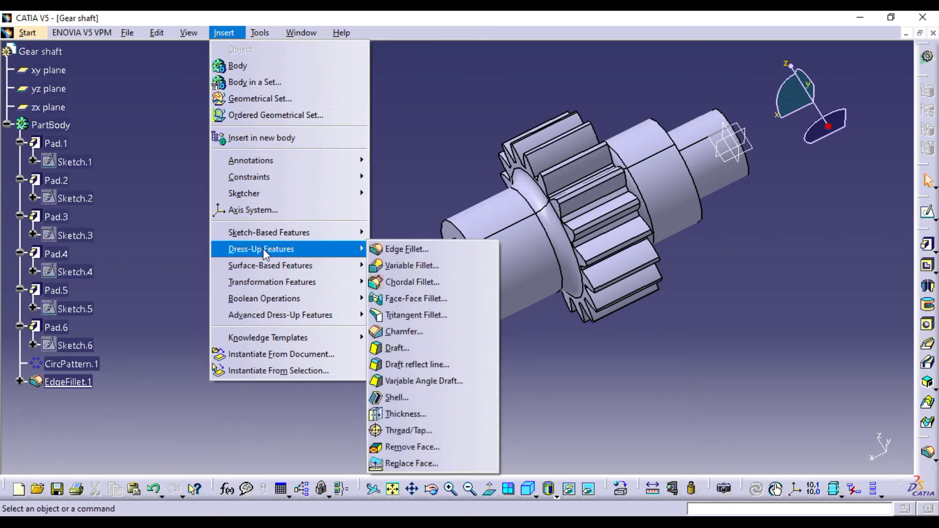
click(396, 331)
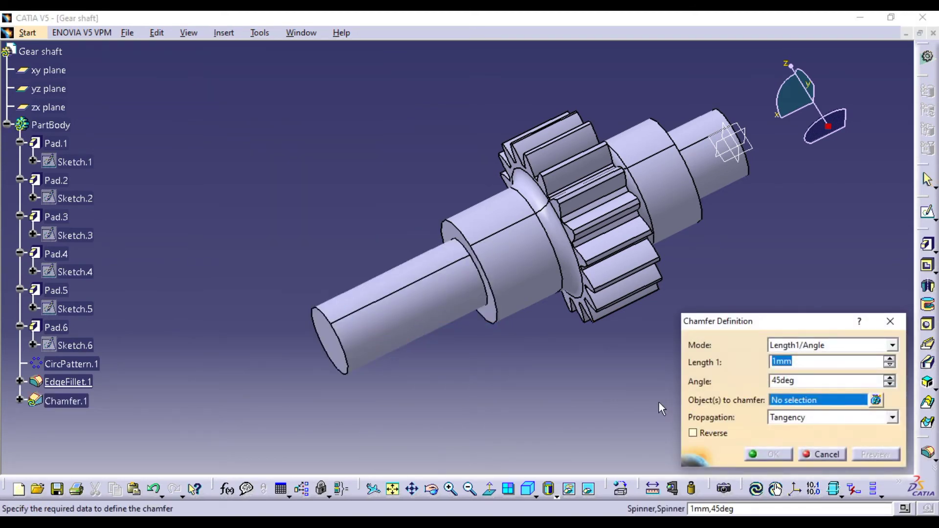
text(1.5)
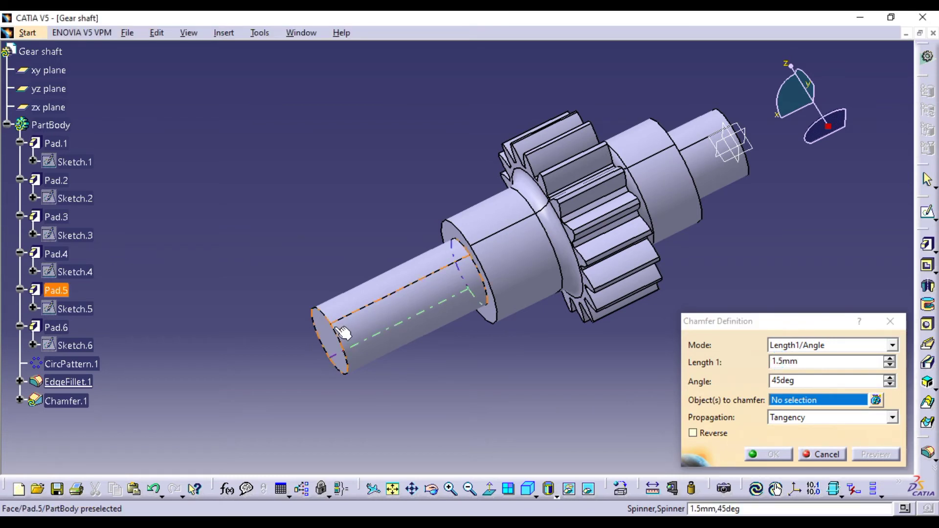
click(344, 343)
click(751, 161)
click(876, 456)
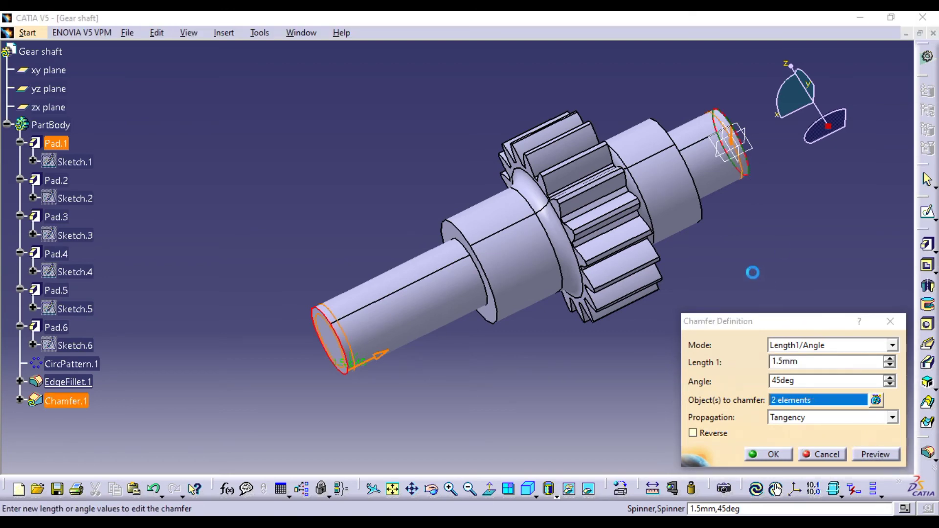
click(763, 460)
Open a new sketch on the flat end face of the long thin shaft section
middle_drag(494, 362, 322, 333)
middle_drag(367, 371, 477, 336)
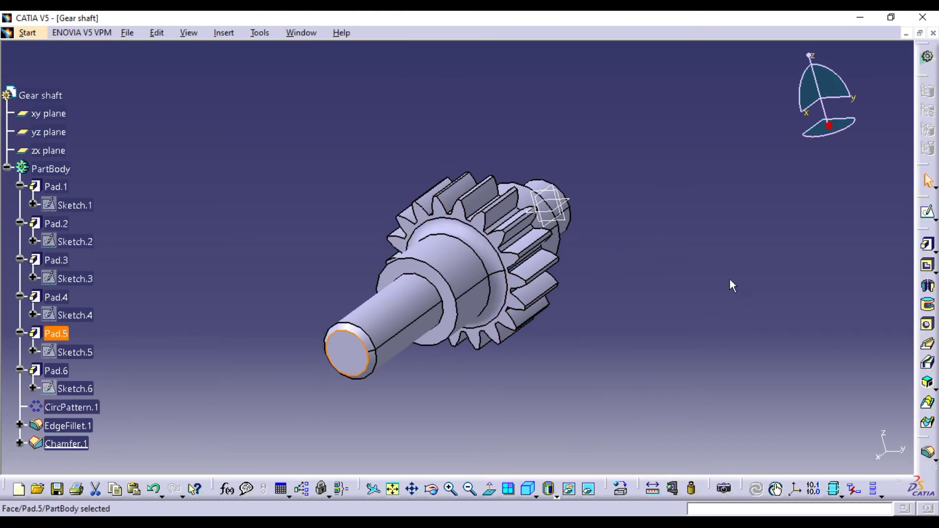
click(927, 211)
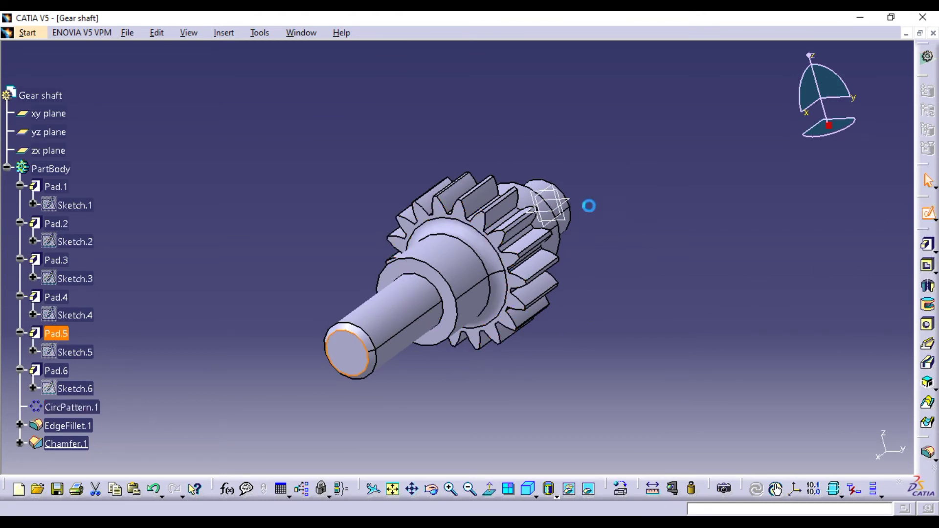
click(348, 353)
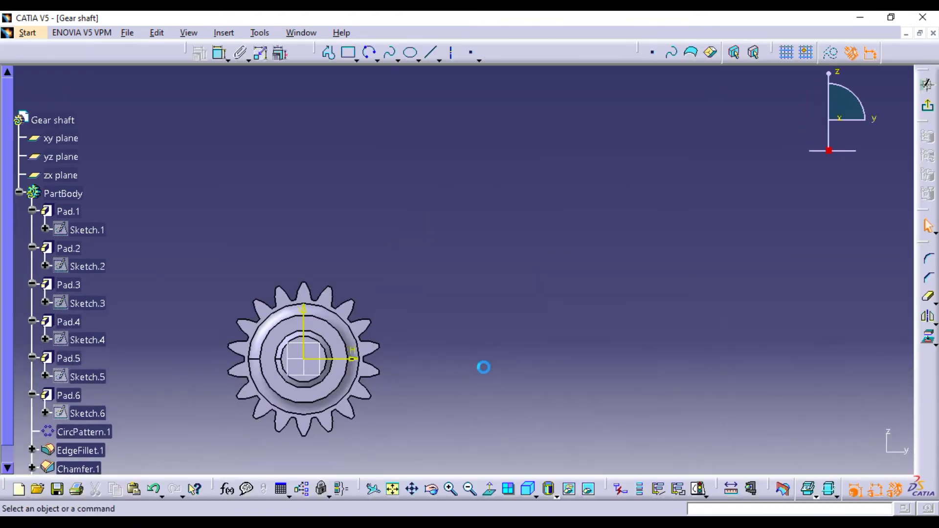
Sketch a circle about 2 mm in radius, centred on the vertical axis about 10 mm above the origin
mouse_move(457, 367)
middle_down()
mouse_move(607, 282)
mouse_move(705, 289)
mouse_move(688, 189)
mouse_move(719, 241)
mouse_move(664, 269)
mouse_move(673, 277)
mouse_move(583, 274)
mouse_move(586, 261)
middle_up()
mouse_move(657, 230)
middle_down()
mouse_move(679, 279)
mouse_move(663, 228)
middle_up()
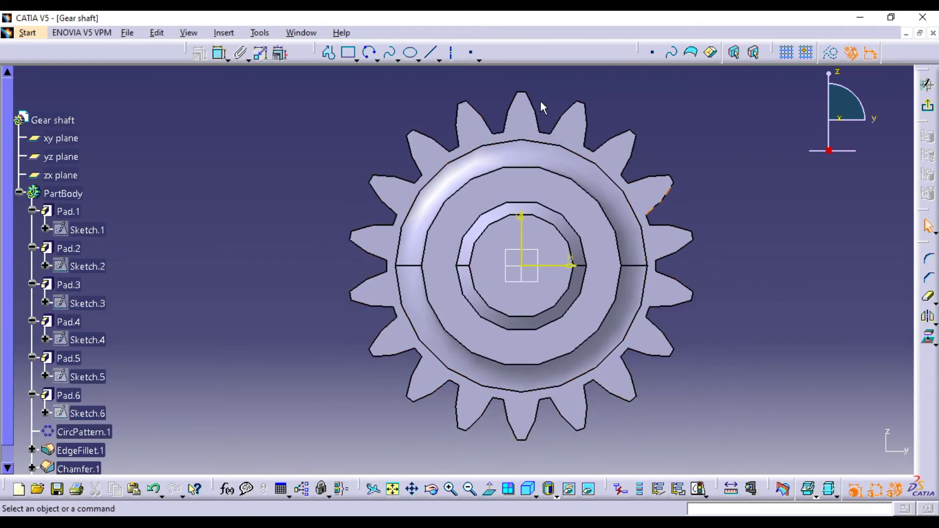
click(377, 58)
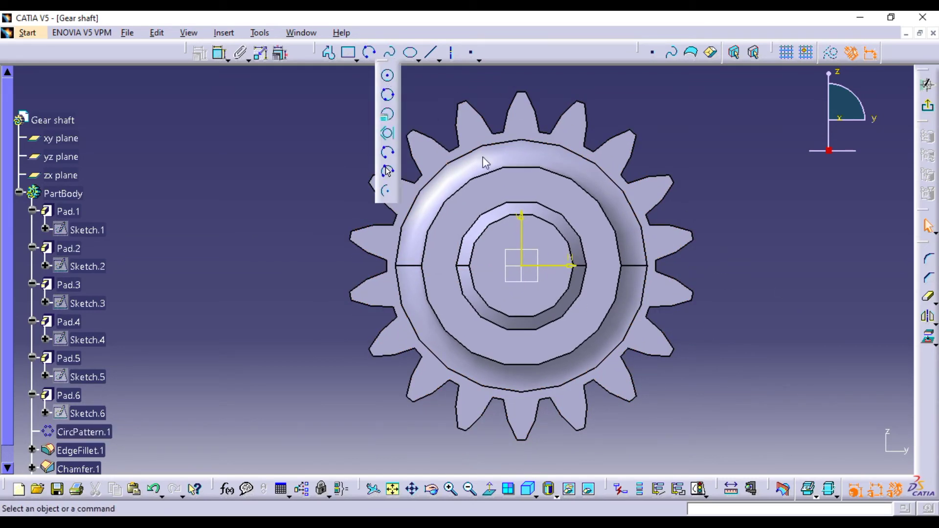
click(387, 74)
click(521, 180)
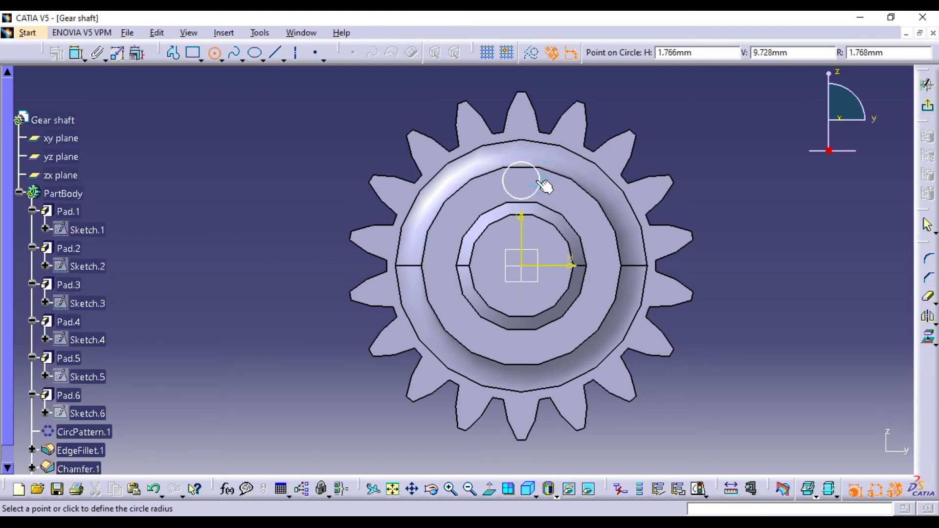
click(544, 190)
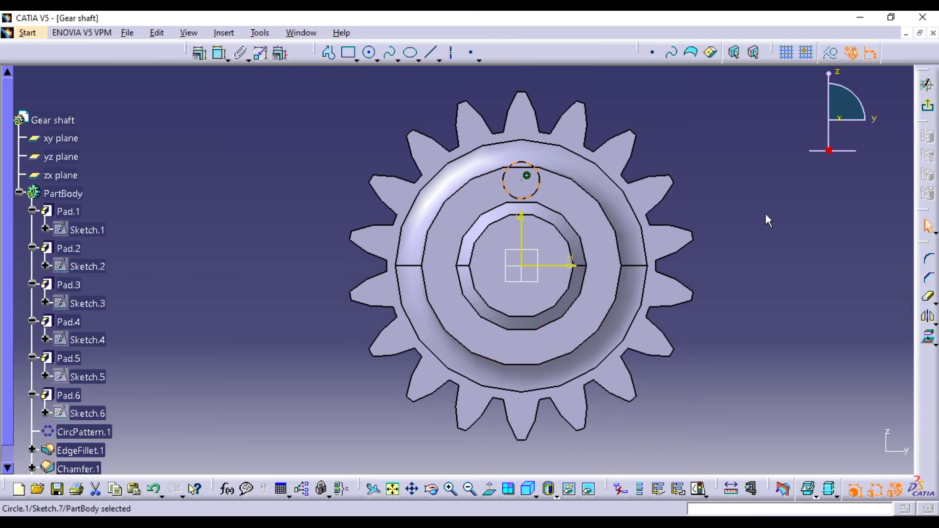
Project the end face's circular edge into the sketch and make the small circle tangent to it
ctrl+middle_drag(740, 186, 655, 207)
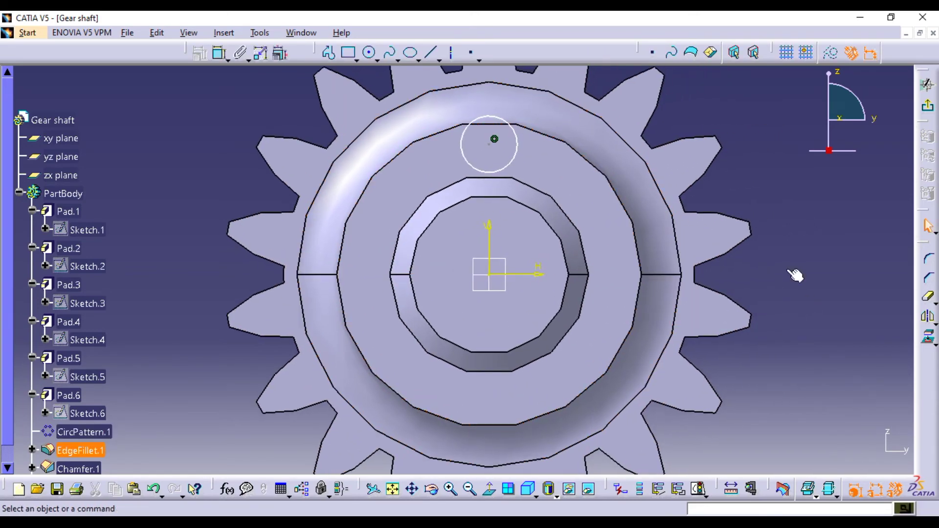
click(931, 337)
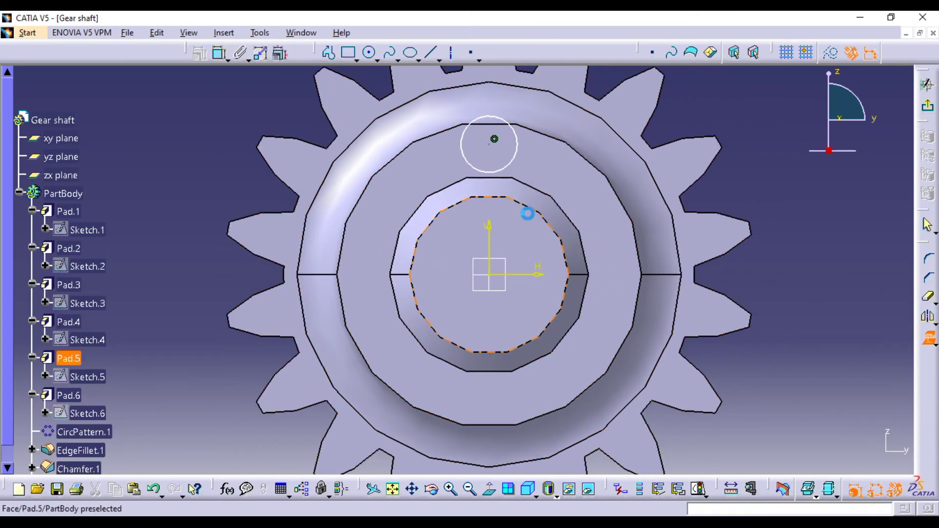
click(509, 198)
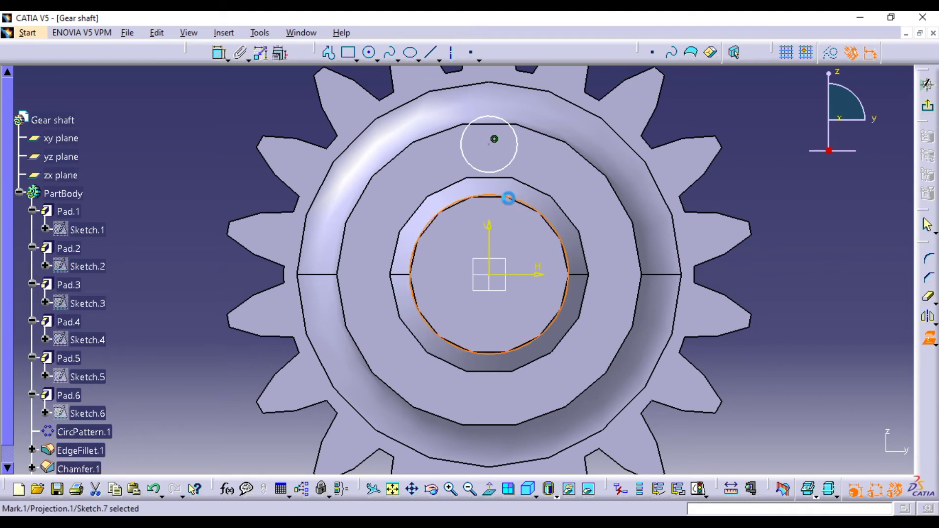
click(773, 227)
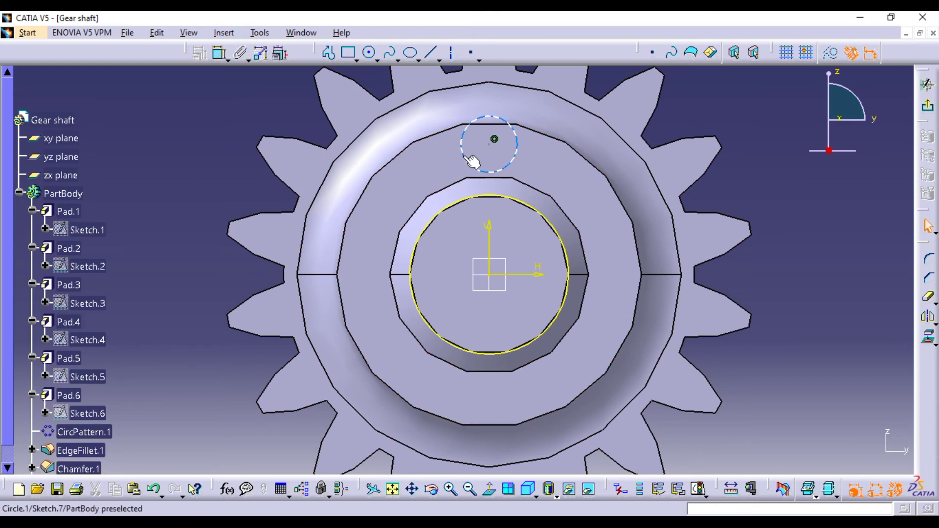
ctrl+click(454, 220)
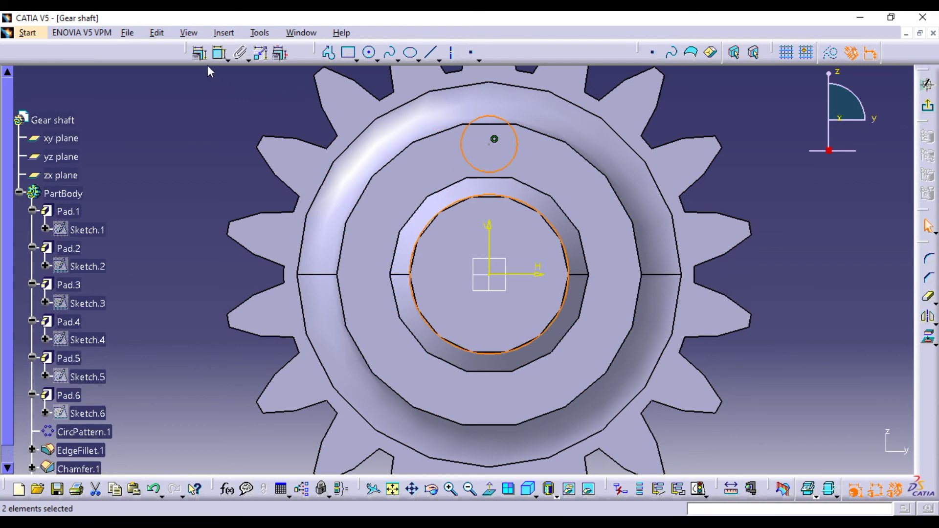
click(200, 53)
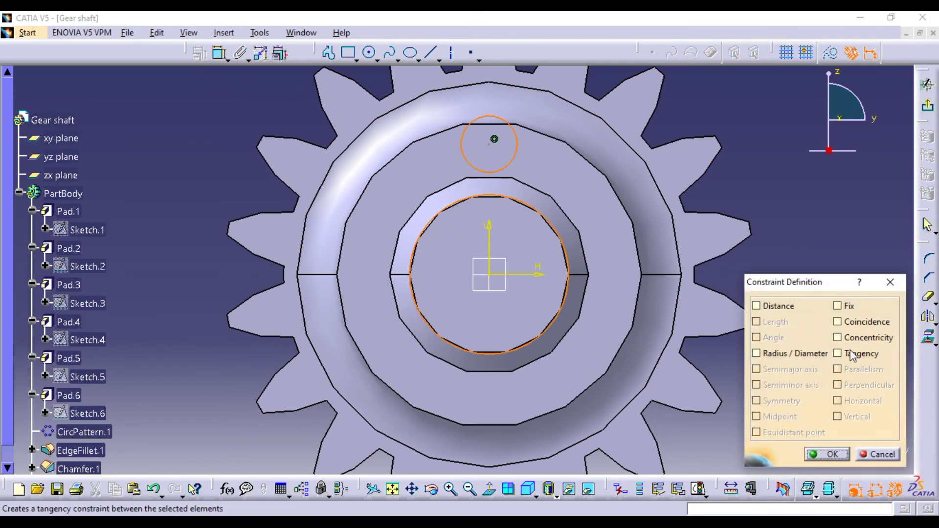
click(828, 454)
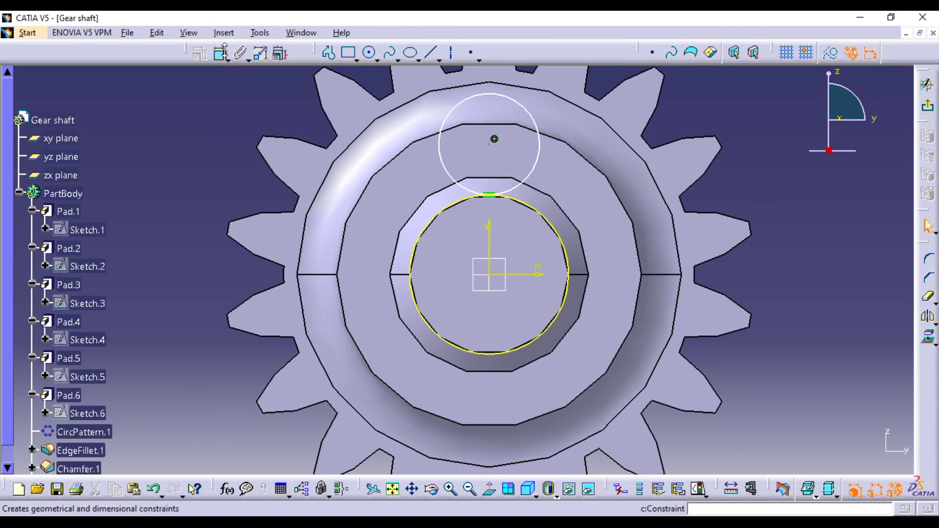
Dimension the tangent circle and set its diameter to 10 mm
click(221, 52)
click(446, 128)
click(291, 94)
double_click(296, 94)
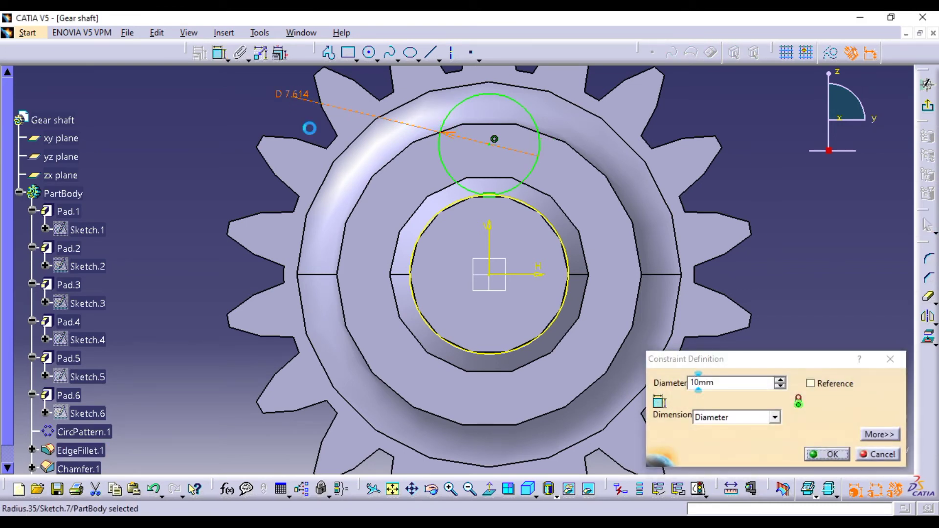
key(Return)
Convert the projected inner circle of the end face into a construction element
mouse_move(758, 223)
middle_down()
mouse_move(765, 254)
mouse_move(760, 243)
middle_up()
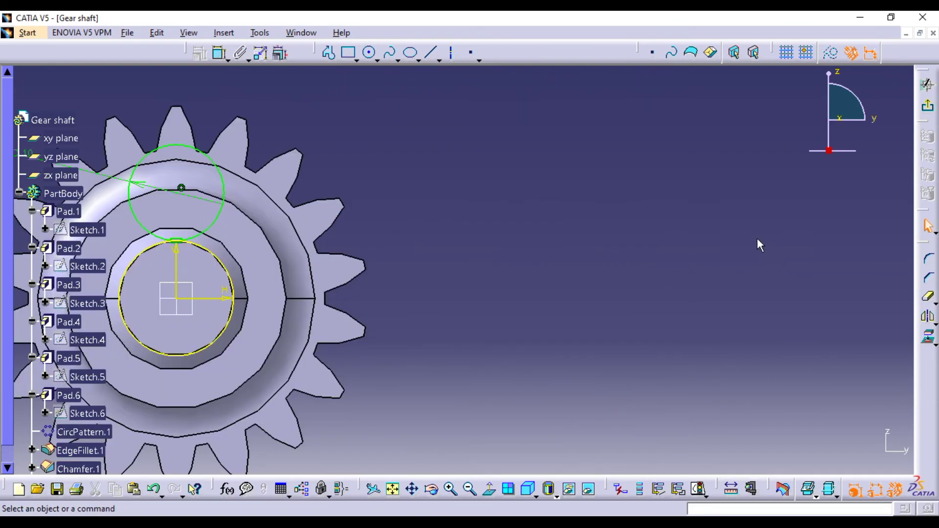
middle_drag(394, 310, 694, 235)
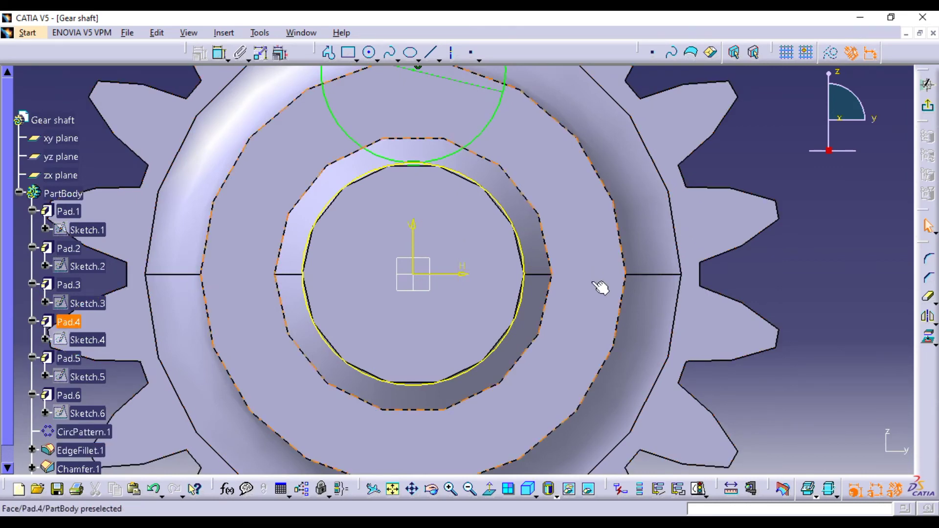
click(529, 267)
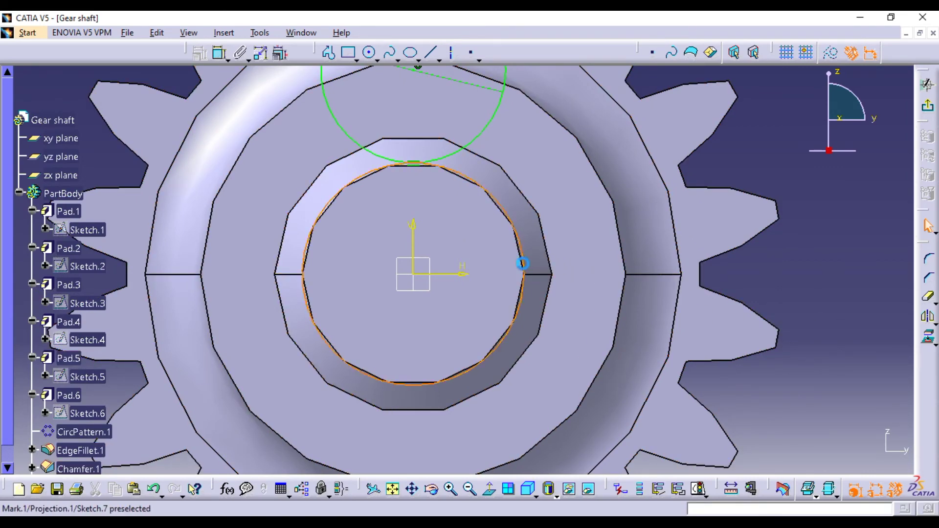
click(834, 49)
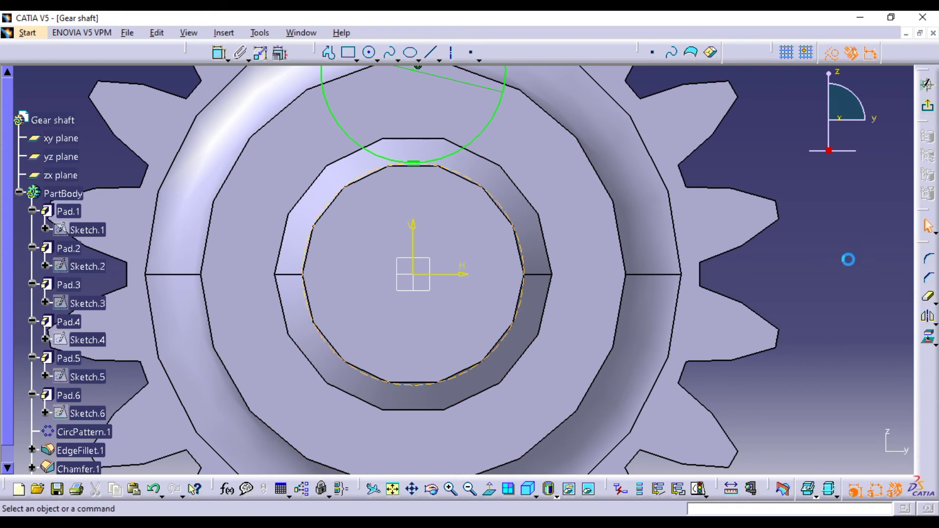
Project the chamfer's outer edge into the sketch and switch the projected circle to a standard element
click(926, 341)
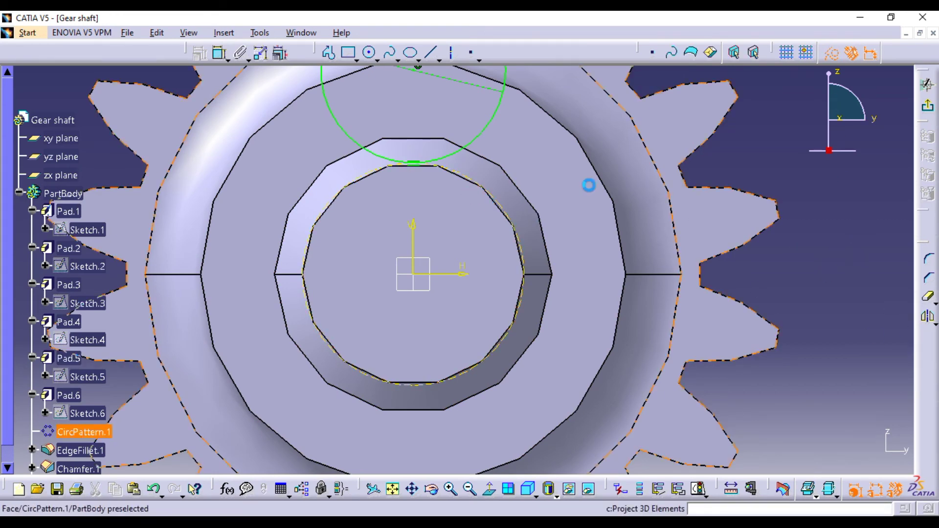
click(522, 185)
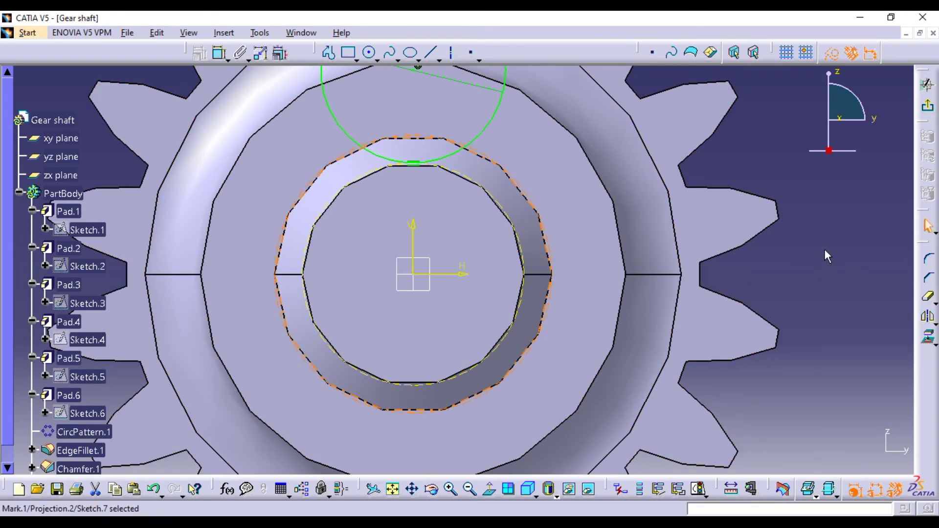
click(831, 52)
click(832, 235)
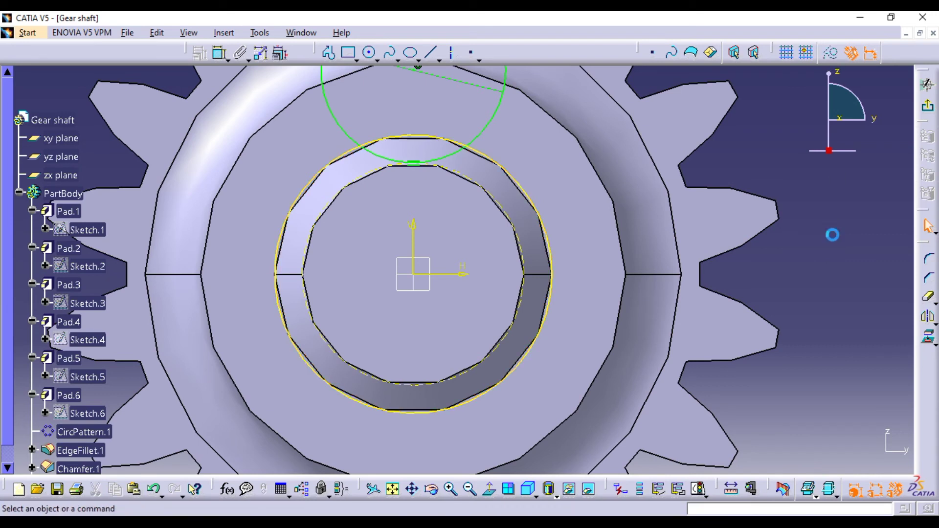
Quick-trim the outer projected circle and the 10 mm circle, keeping only the closed lens-shaped profile between their intersections
click(928, 298)
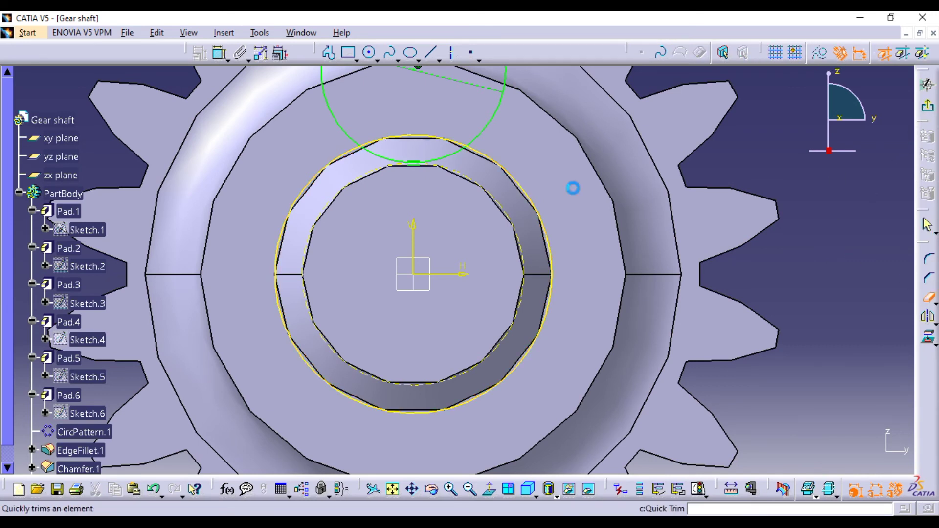
click(503, 166)
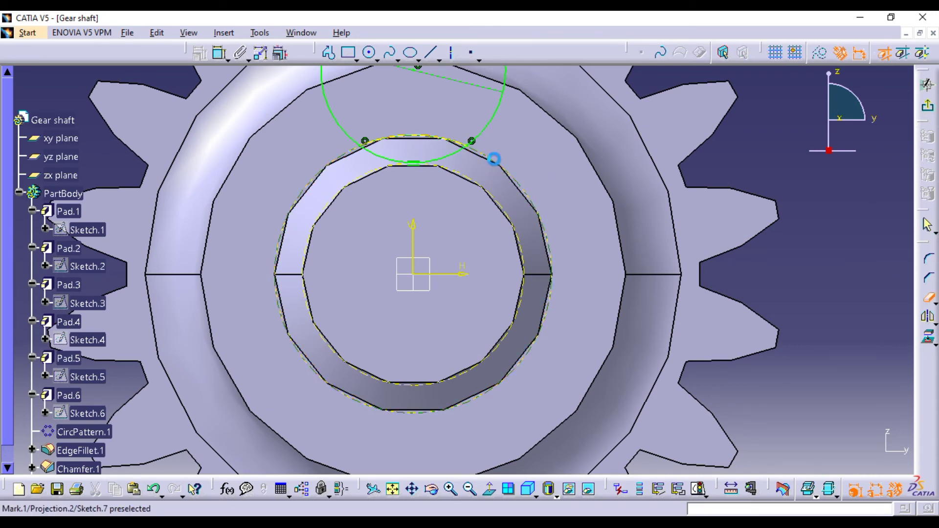
click(503, 115)
middle_drag(841, 241, 845, 263)
click(841, 241)
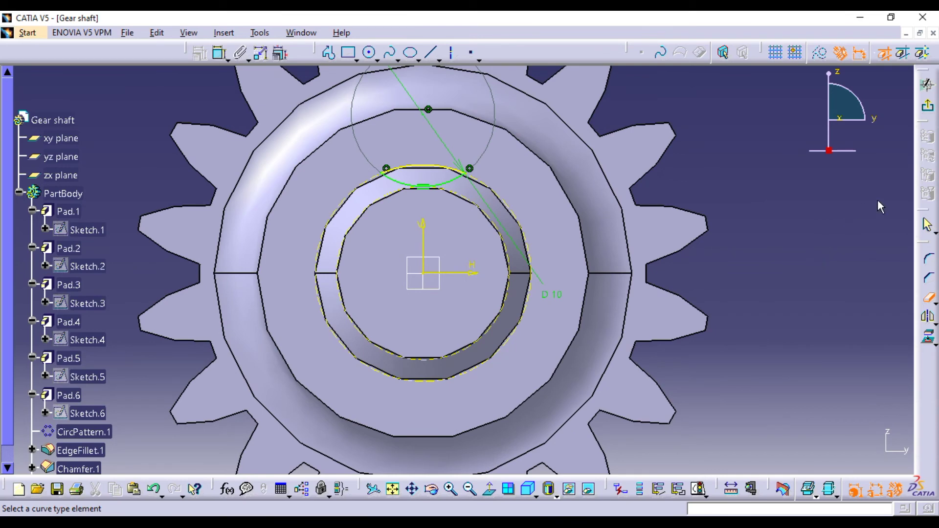
Finish the sketch and pocket the lens-shaped profile 16 mm deep into the thin end section
click(928, 106)
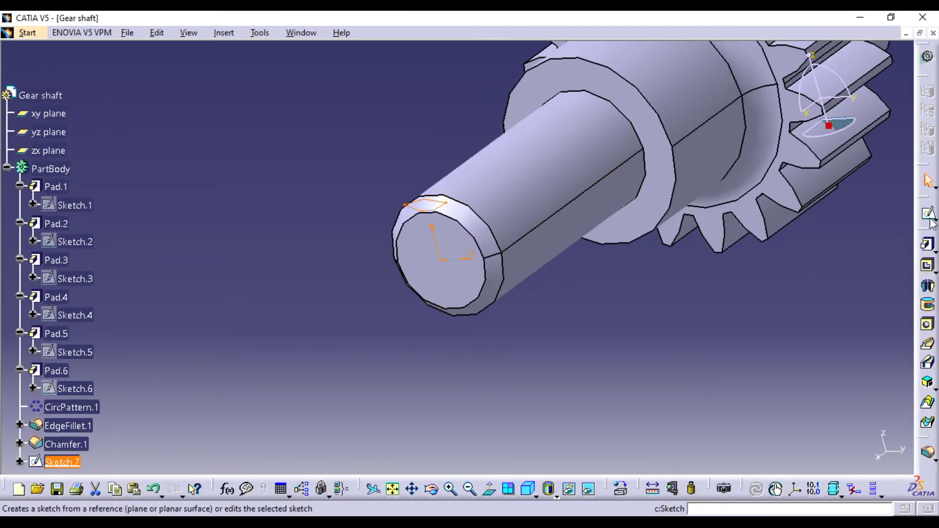
click(928, 265)
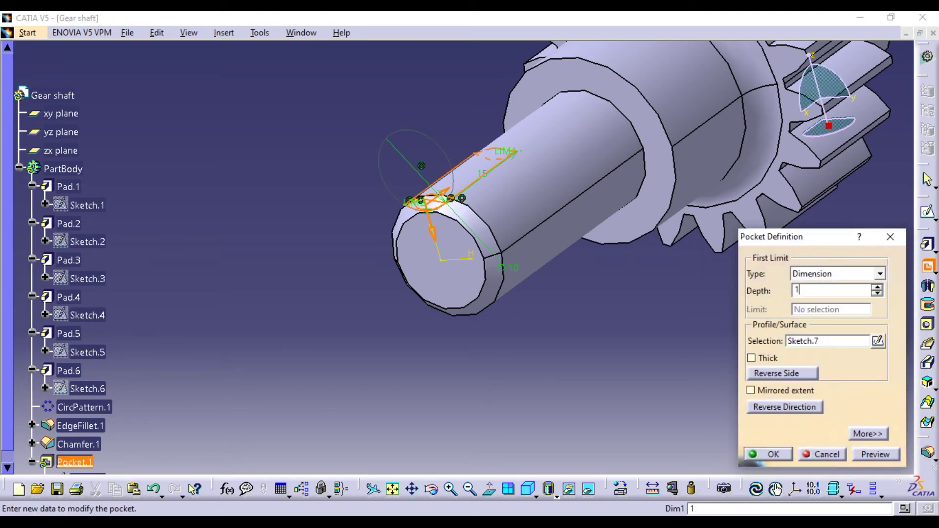
click(663, 376)
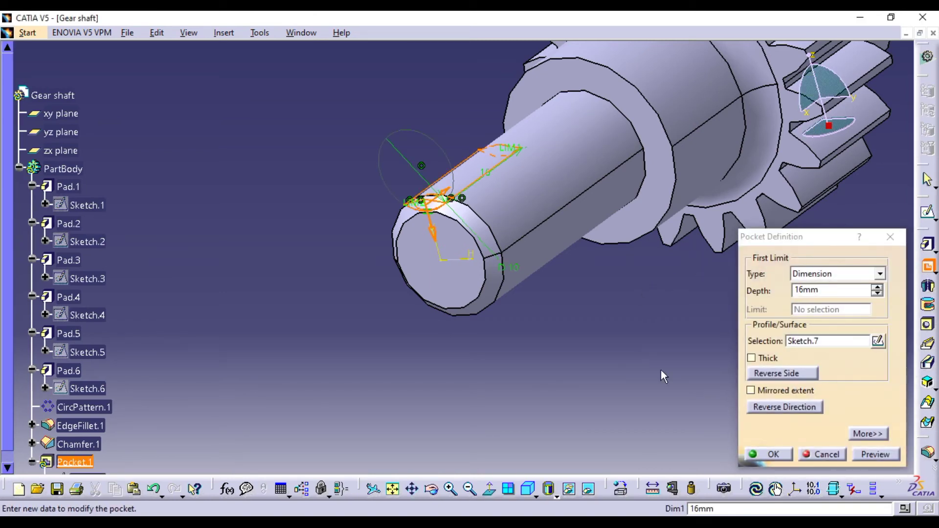
click(855, 454)
middle_drag(496, 297, 612, 300)
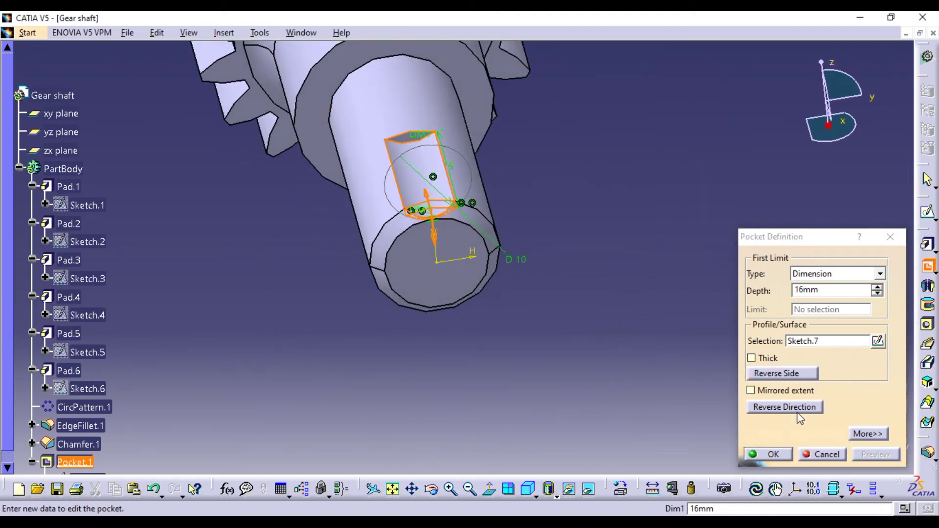
click(778, 455)
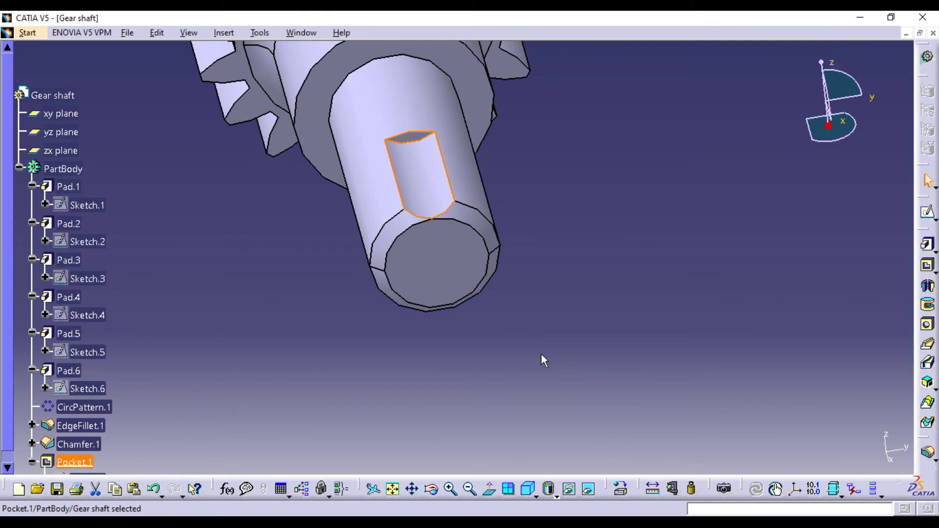
click(541, 355)
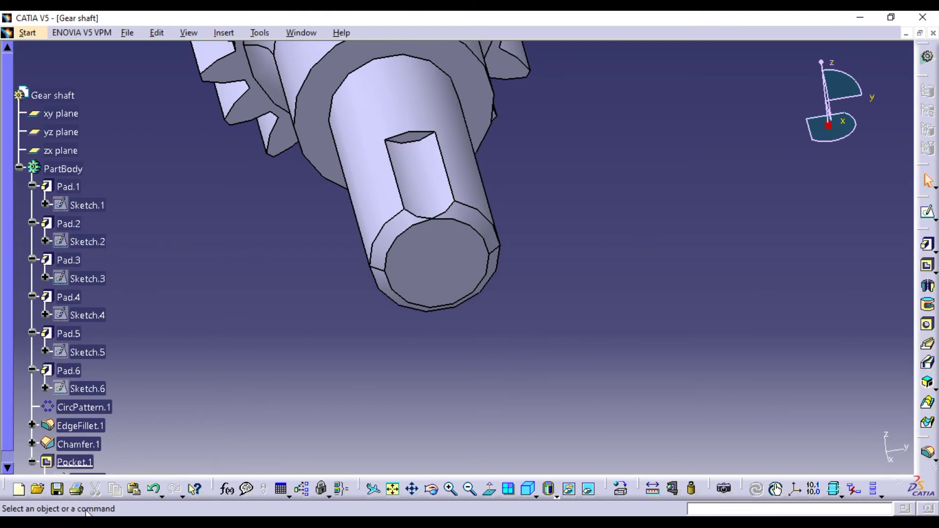
Circularly pattern the pocket as a complete crown of 4 instances around the thin end section's cylindrical face
scroll(116, 356, down, 3)
click(74, 331)
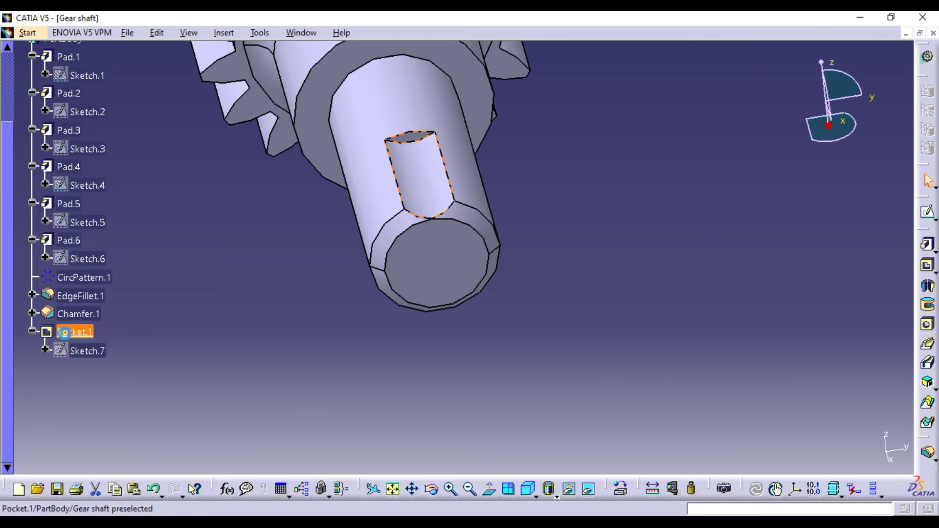
click(227, 33)
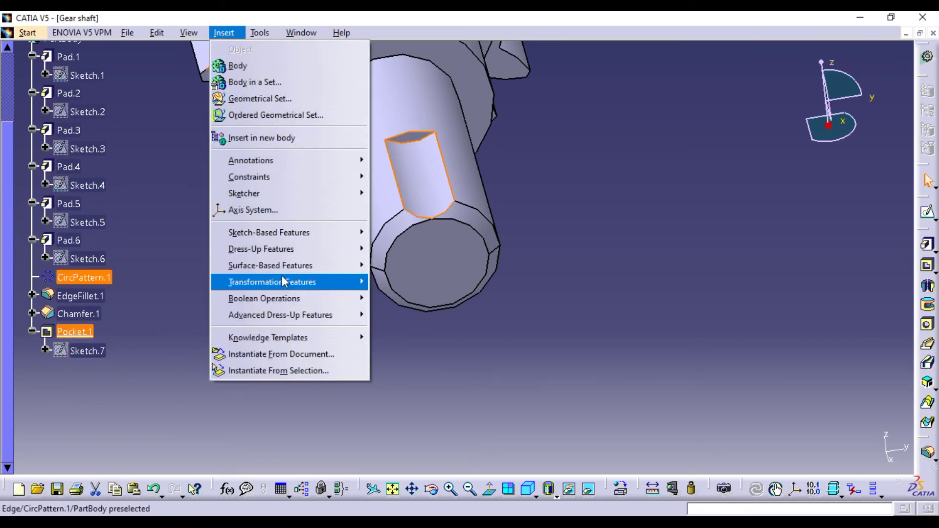
mouse_move(283, 285)
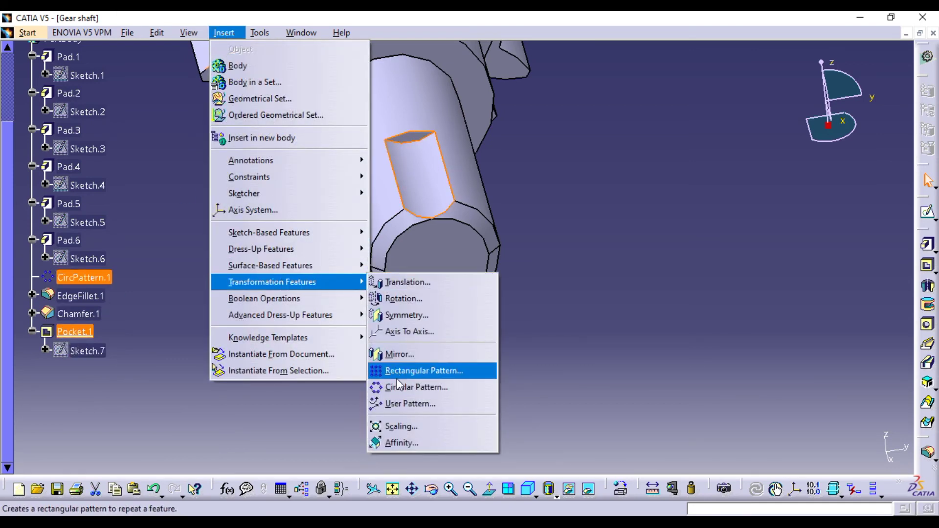
click(410, 388)
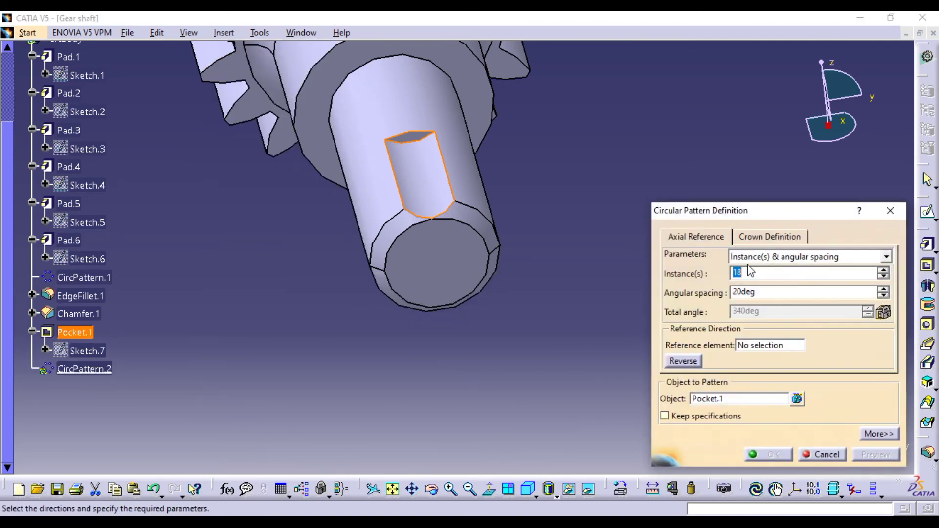
click(749, 259)
click(751, 299)
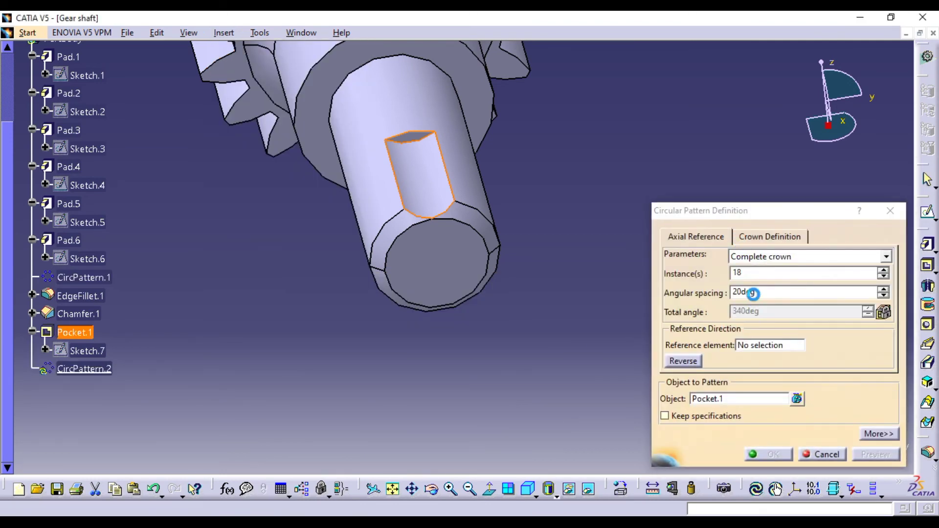
double_click(752, 273)
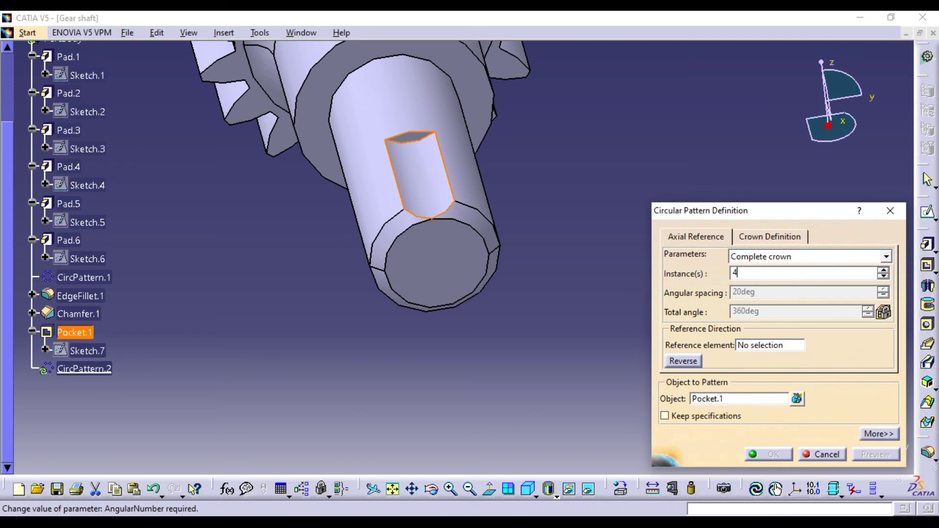
key(Return)
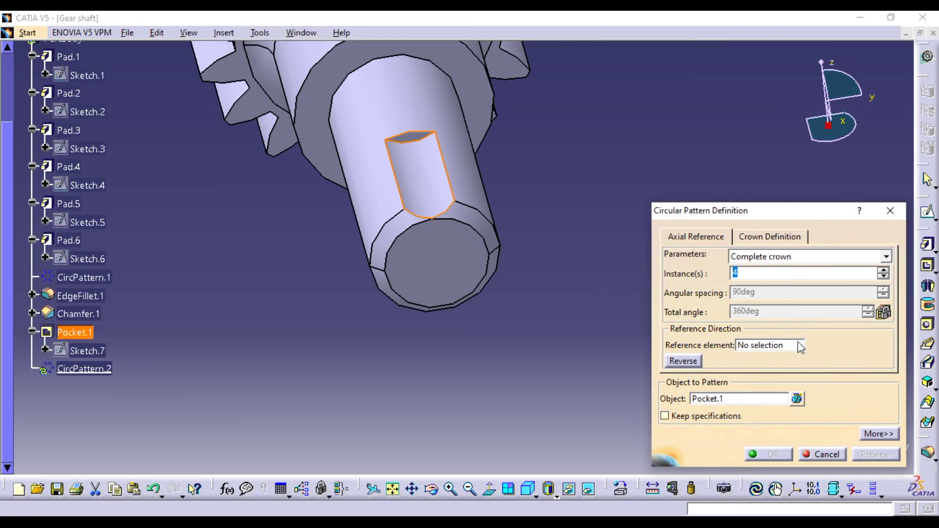
click(459, 142)
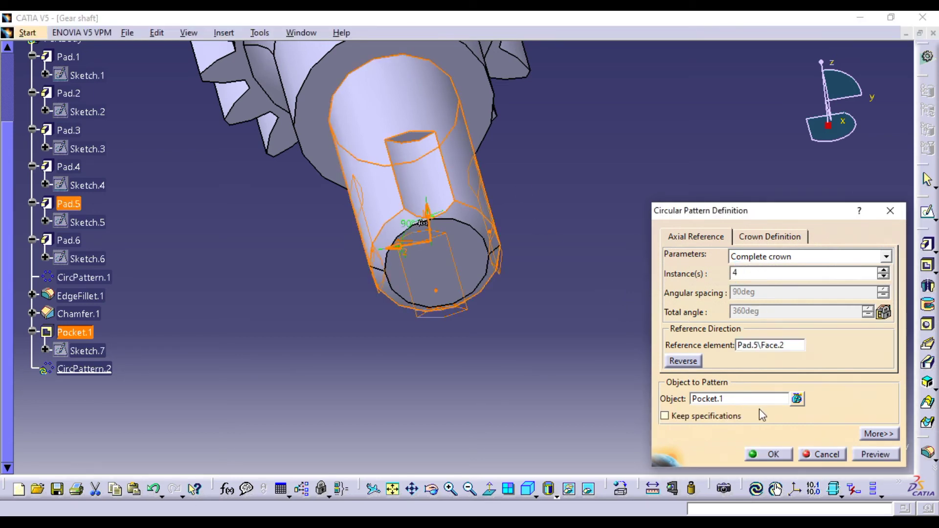
click(859, 455)
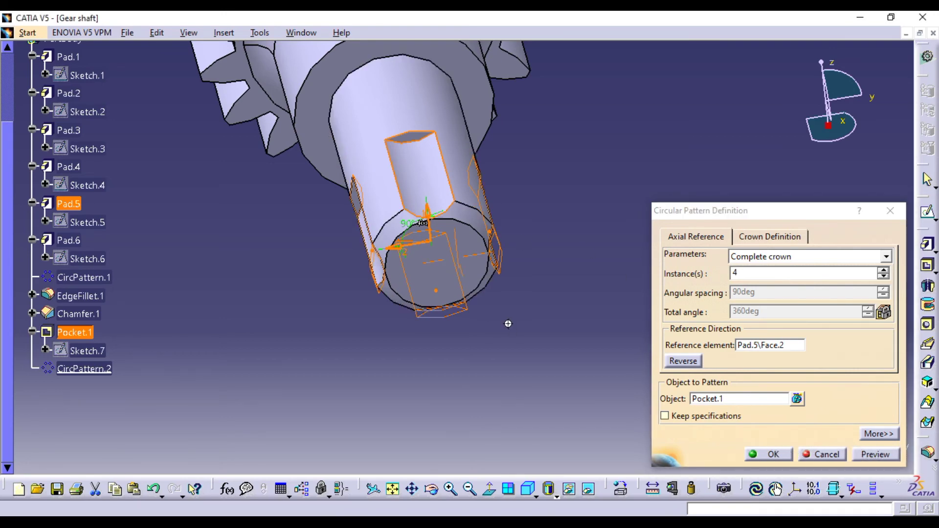
middle_drag(508, 326, 480, 219)
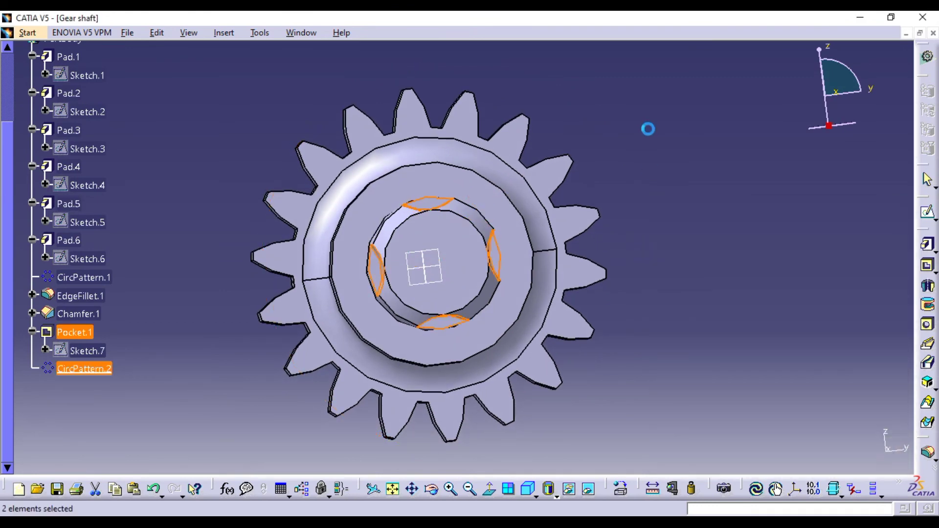
Fillet the two inner edges where the thin end sections meet their shoulders with a 1 mm radius
middle_drag(631, 195, 636, 206)
middle_drag(722, 285, 601, 322)
scroll(602, 322, up, 1)
mouse_move(571, 212)
middle_down()
mouse_move(608, 241)
mouse_move(608, 220)
middle_up()
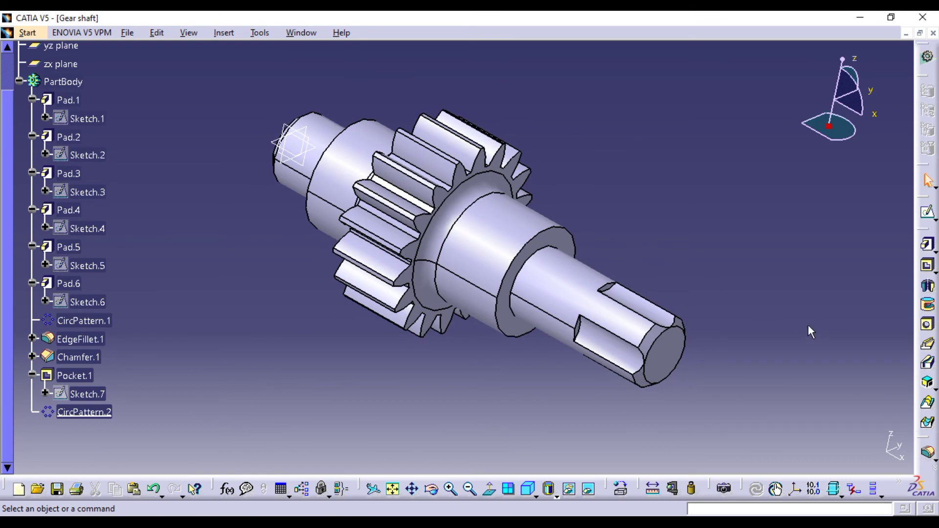
click(928, 454)
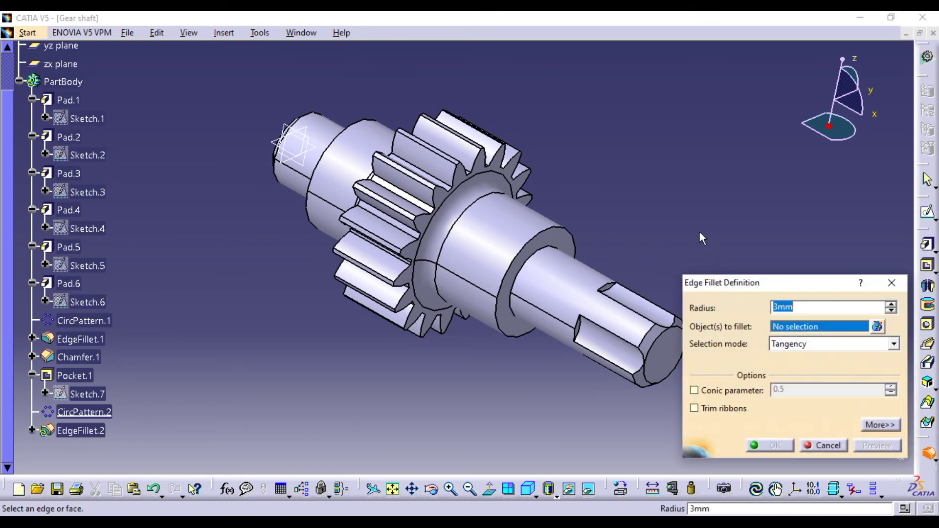
text(1)
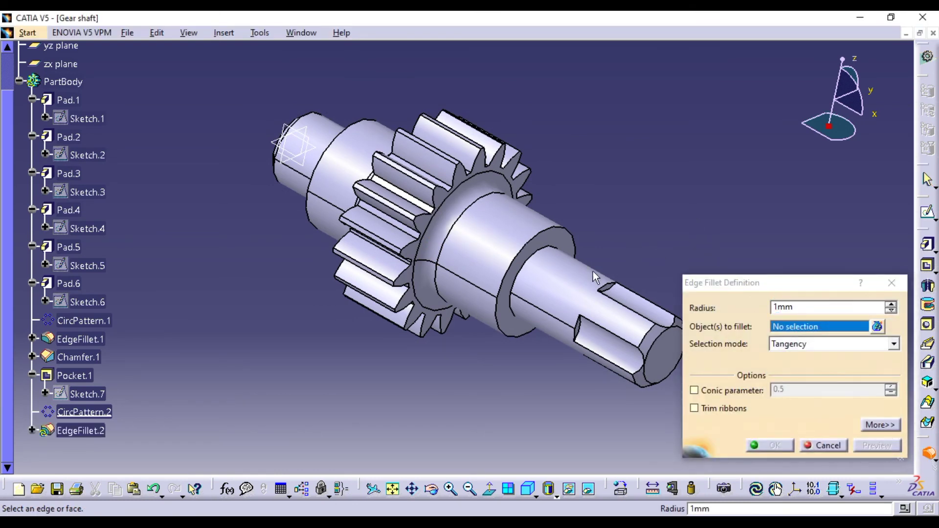
click(514, 277)
middle_drag(460, 289, 577, 364)
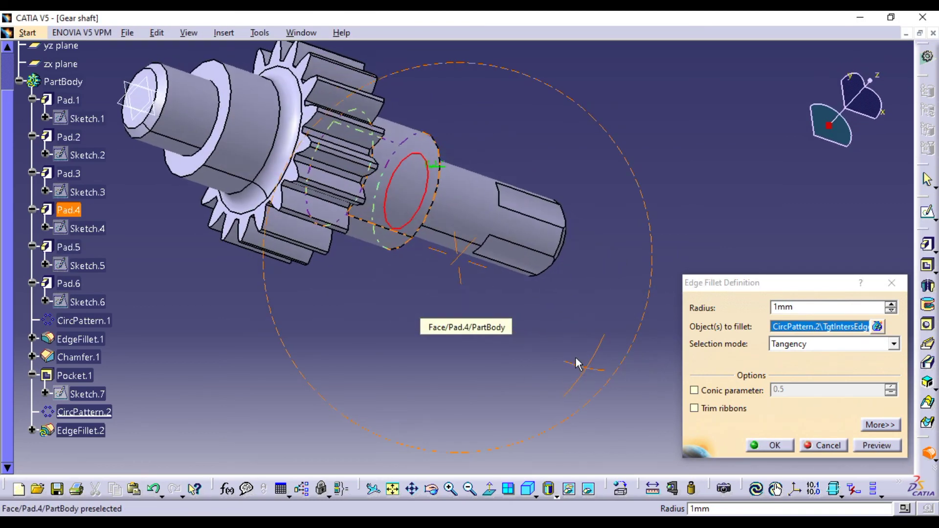
click(219, 124)
click(880, 446)
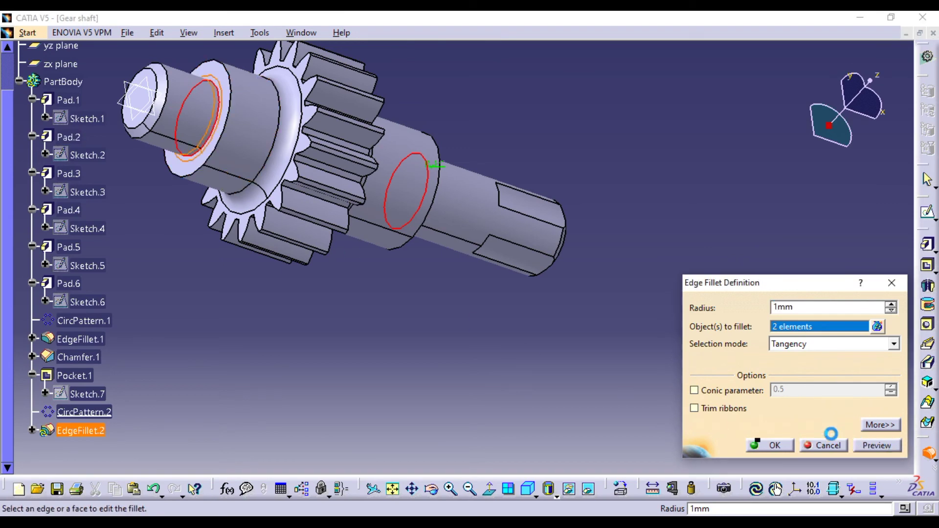
click(778, 442)
Define a 0.5 mm by 45-degree chamfer on the outer edge of the shoulder next to the grooved end
middle_drag(688, 355, 792, 443)
middle_drag(640, 361, 612, 342)
click(226, 31)
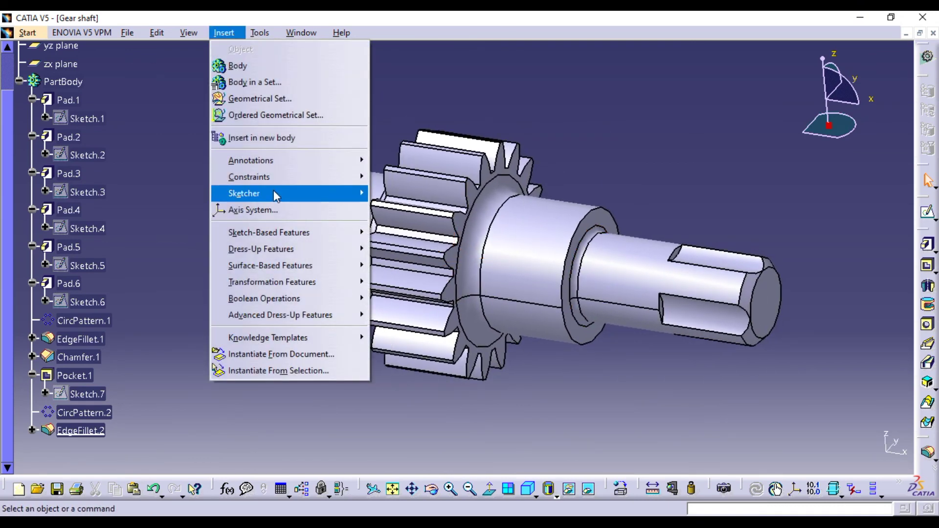
mouse_move(298, 251)
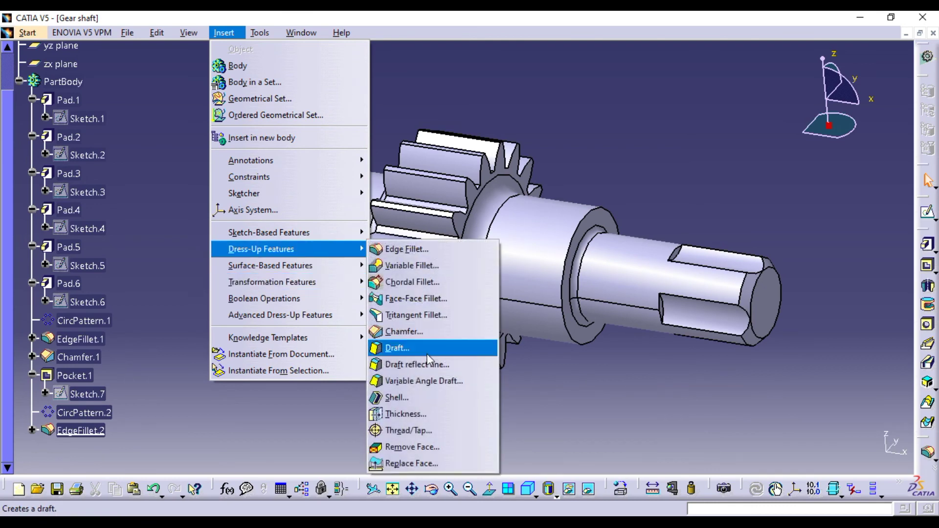
click(421, 331)
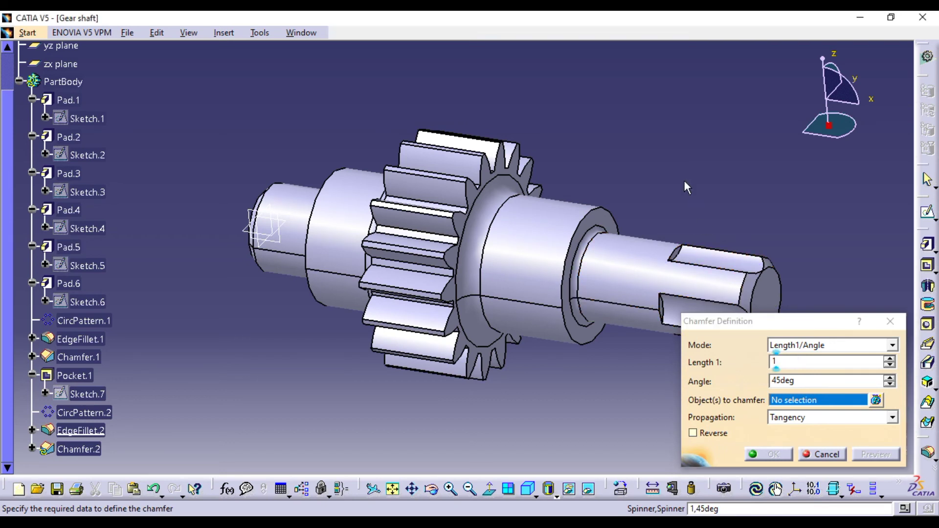
click(575, 259)
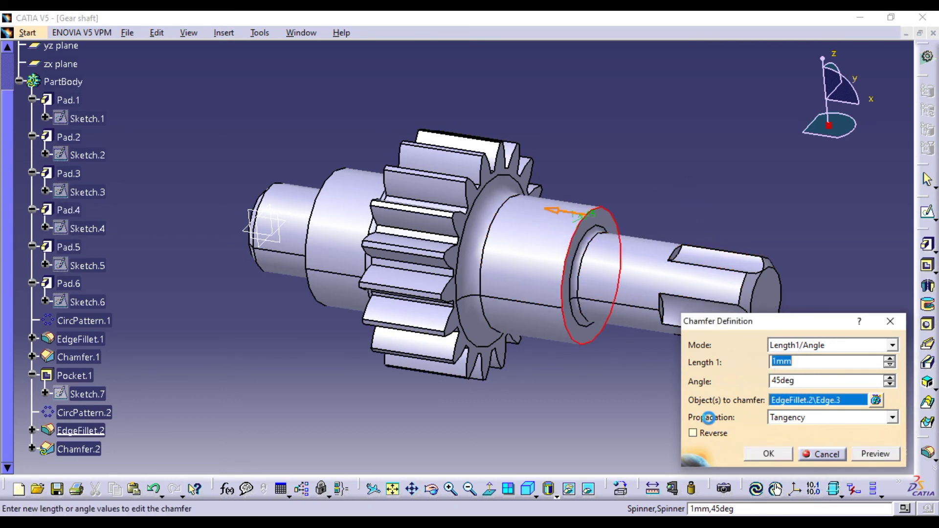
click(877, 460)
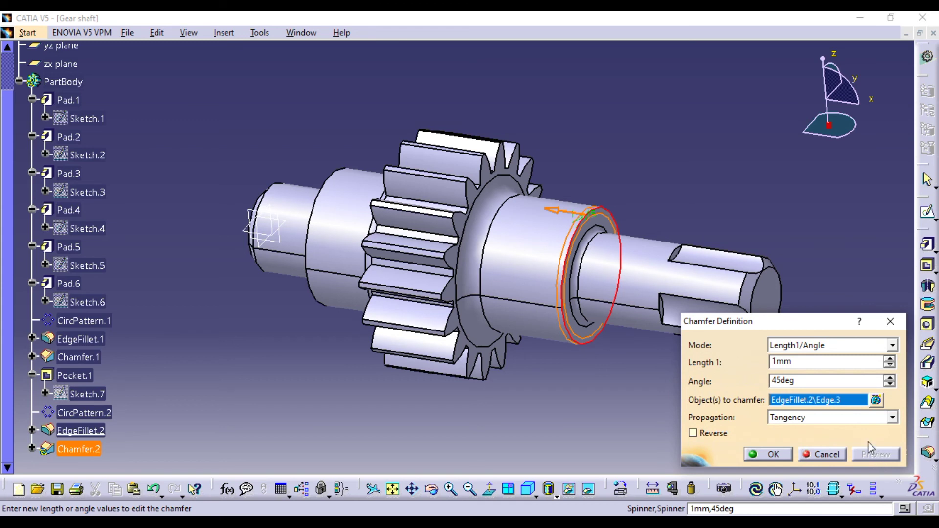
double_click(818, 363)
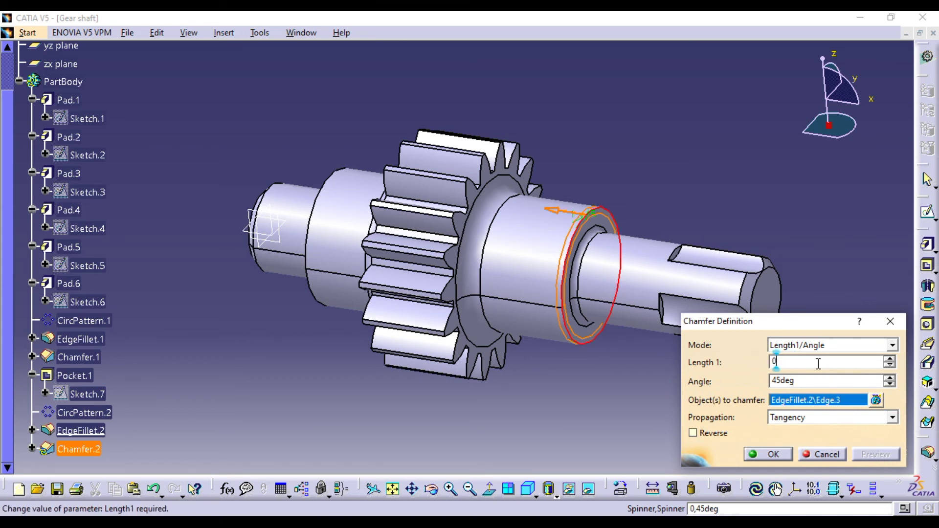
click(857, 459)
Add the outer edge of the shoulder at the opposite, ungrooved end to the chamfer and apply it
middle_drag(466, 354, 646, 374)
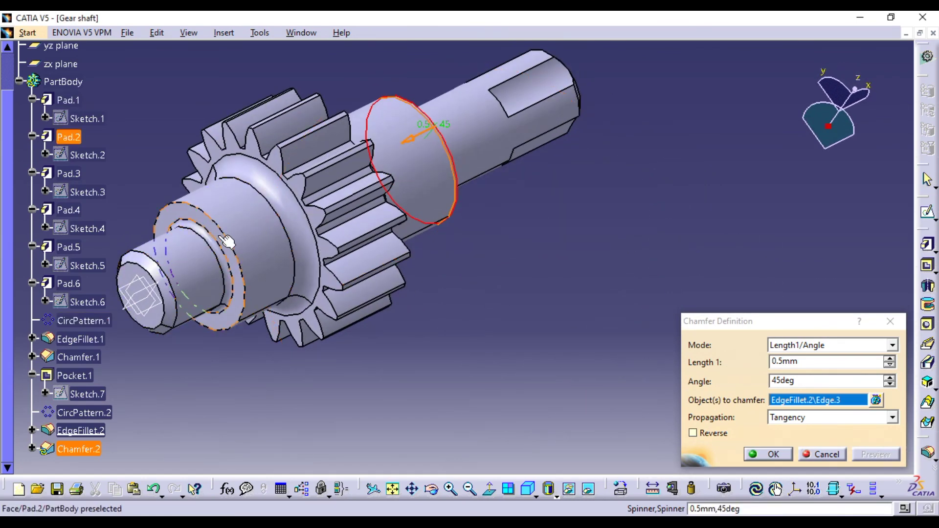
click(228, 244)
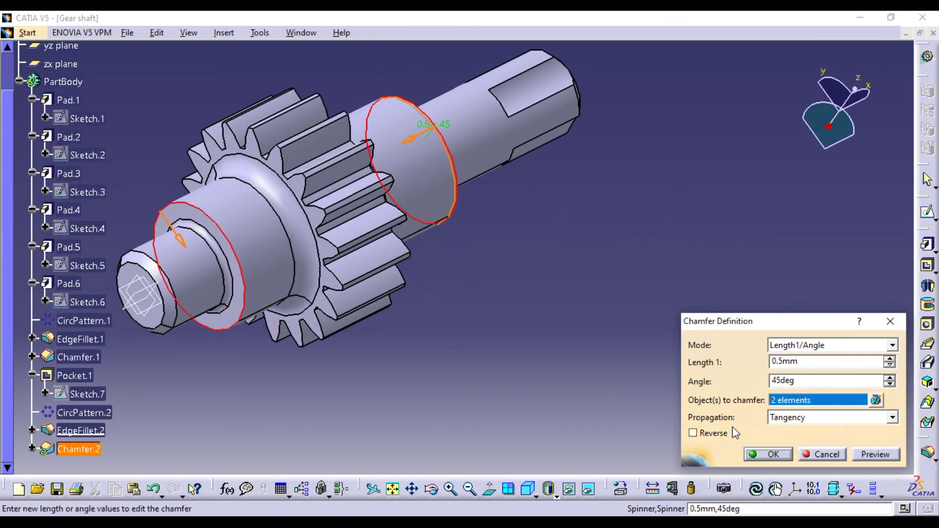
click(864, 453)
middle_click(616, 259)
middle_drag(615, 259, 570, 329)
middle_drag(470, 361, 373, 304)
middle_drag(352, 356, 538, 383)
middle_drag(623, 373, 558, 347)
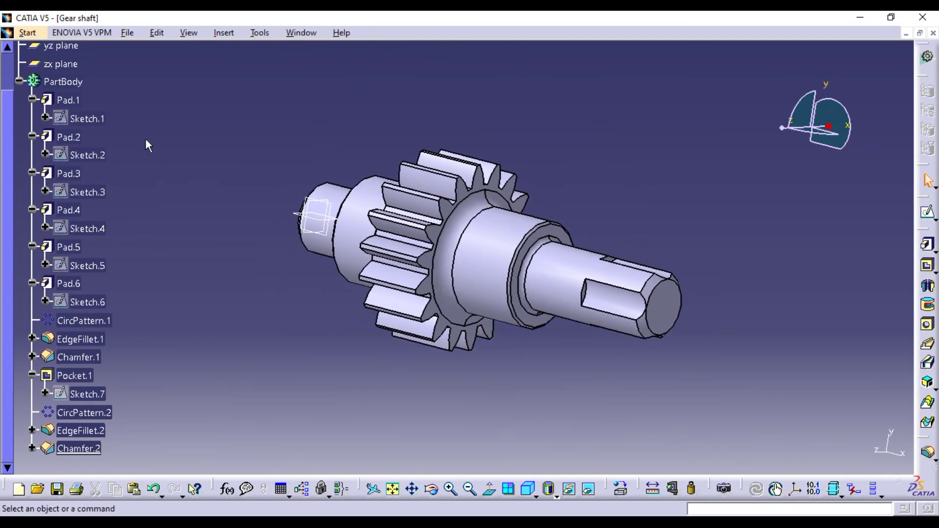
Select all pads, circular patterns, edge fillets, chamfers and the pocket in the part body and open their shared properties
click(69, 101)
ctrl+click(68, 137)
ctrl+click(68, 174)
ctrl+click(73, 210)
ctrl+click(71, 247)
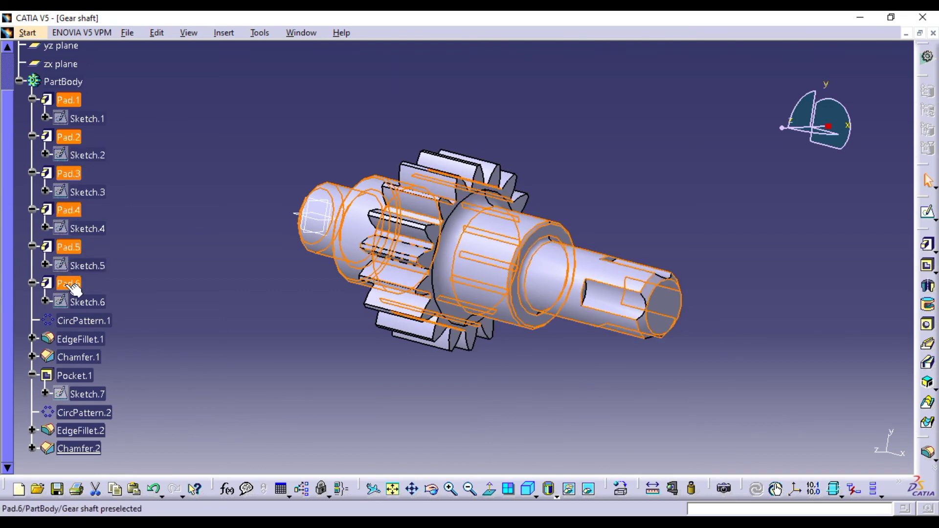
ctrl+click(80, 320)
ctrl+click(78, 339)
ctrl+click(78, 357)
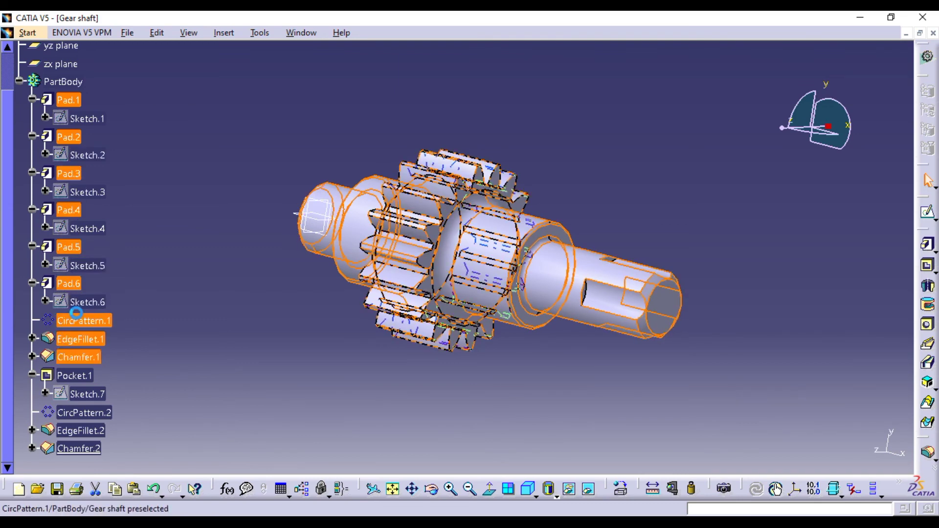
ctrl+click(75, 375)
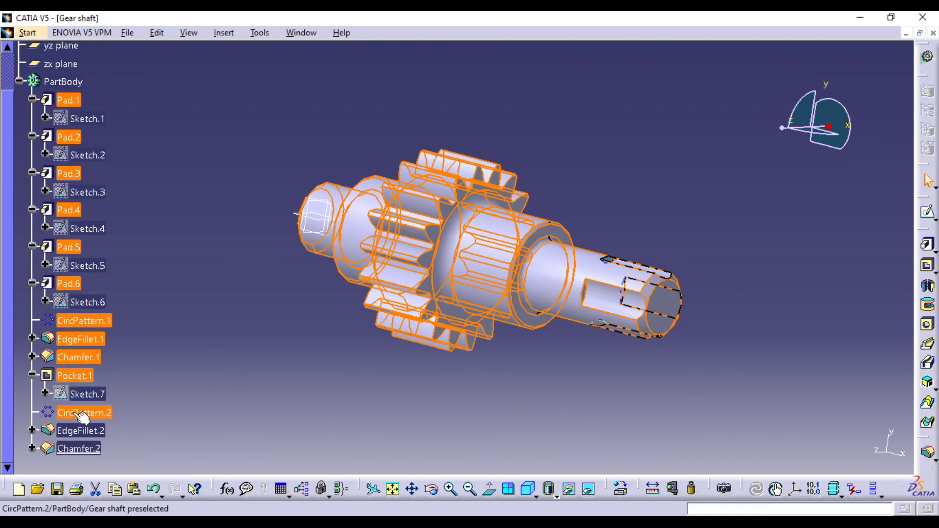
ctrl+click(80, 430)
ctrl+click(78, 449)
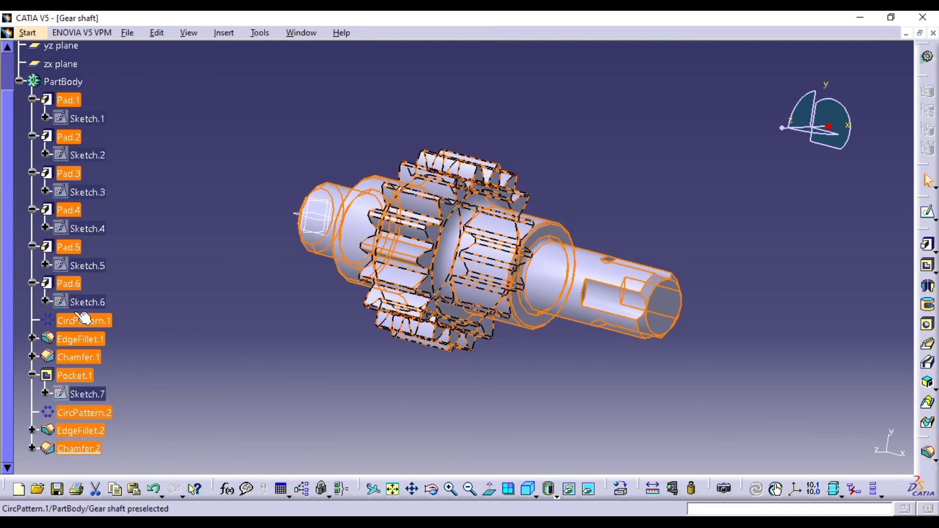
right_click(84, 331)
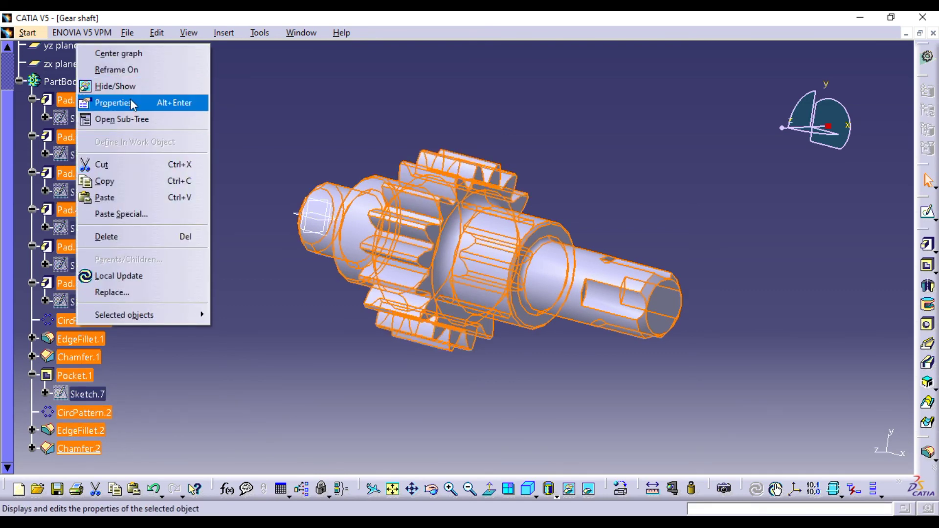
click(113, 102)
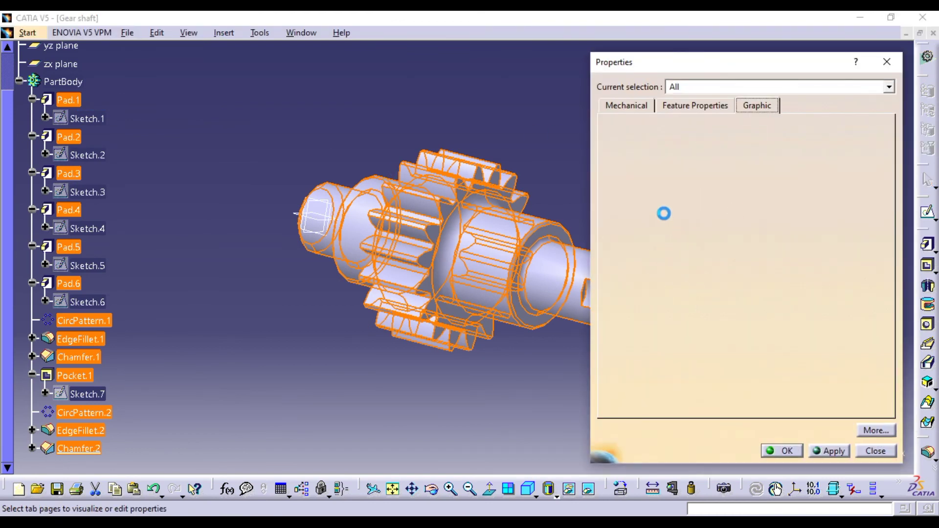
Try a white and a salmon pink fill color on the selected features
click(684, 149)
click(666, 178)
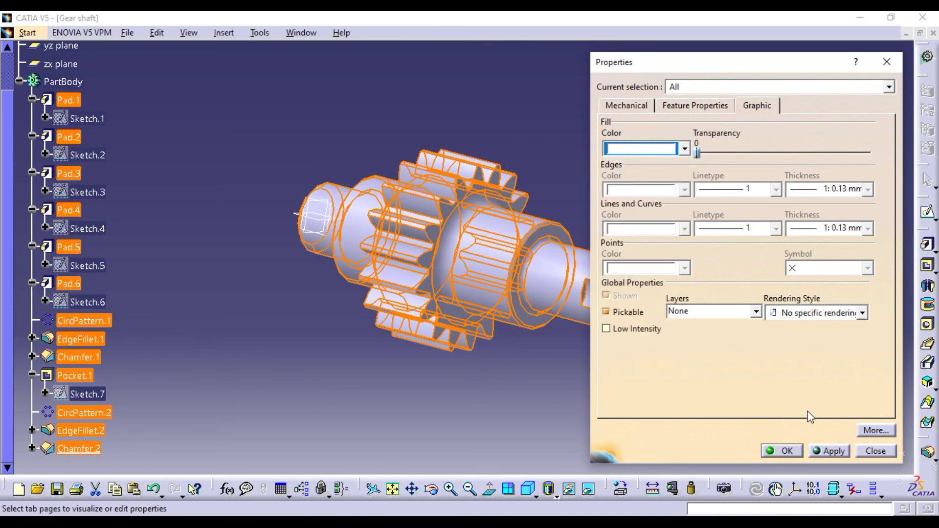
click(662, 149)
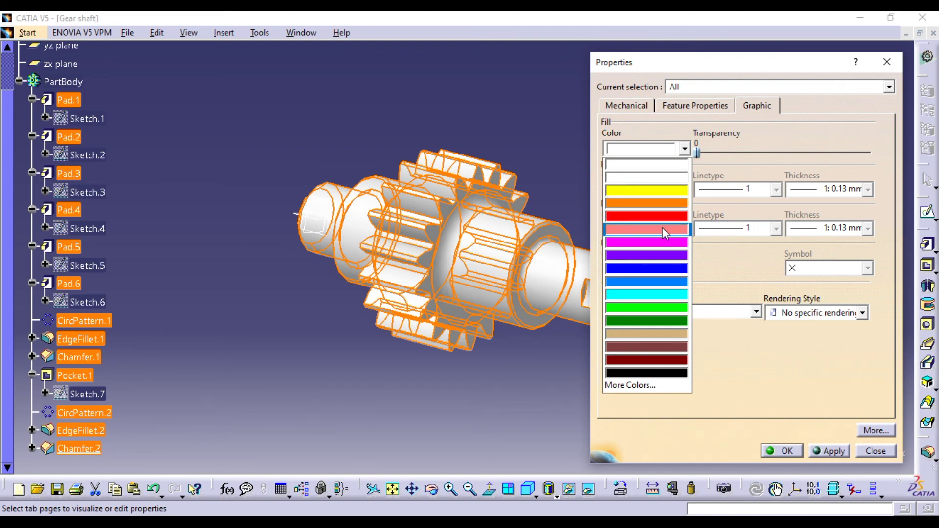
click(665, 230)
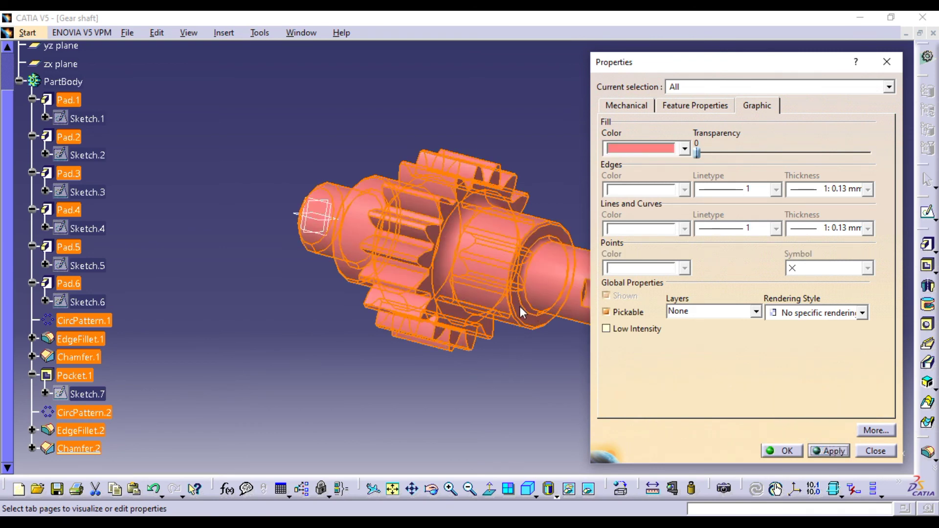
Set the fill color of all selected features to bright green and apply it
click(658, 149)
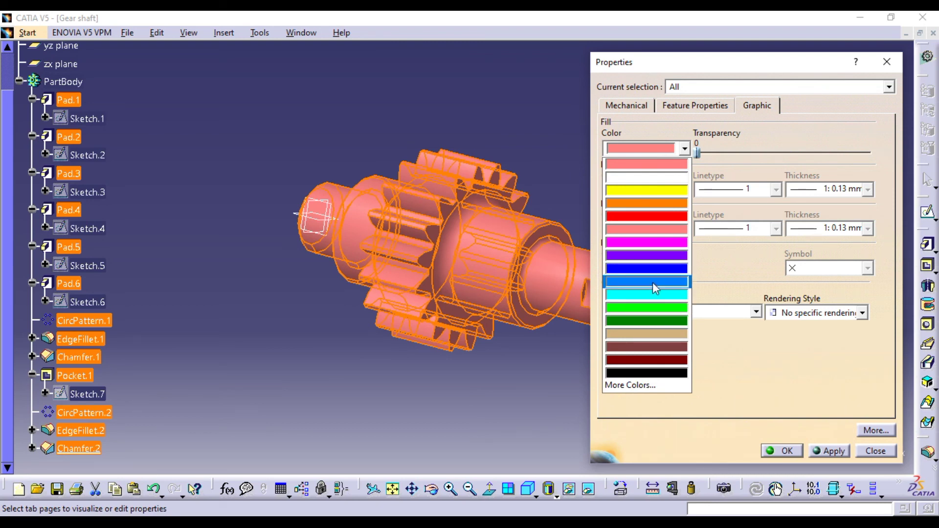
click(658, 308)
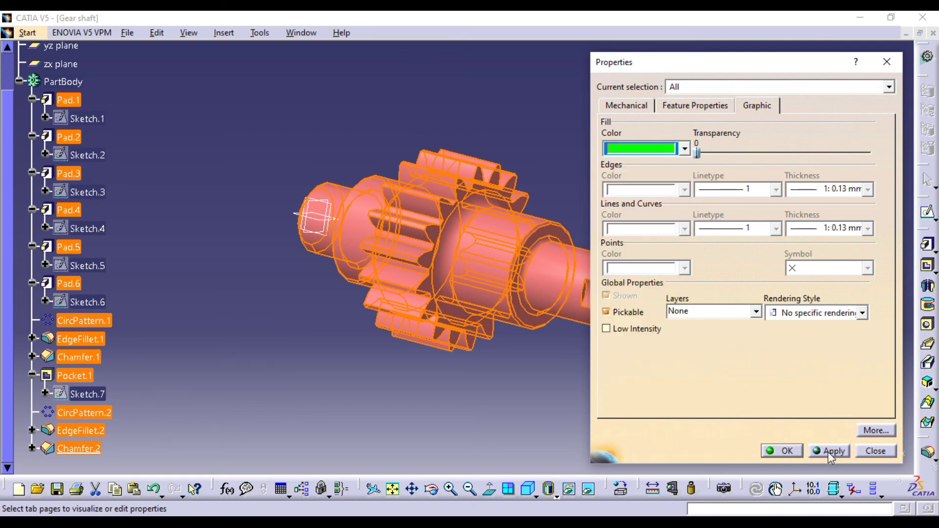
click(780, 450)
middle_drag(524, 394, 551, 409)
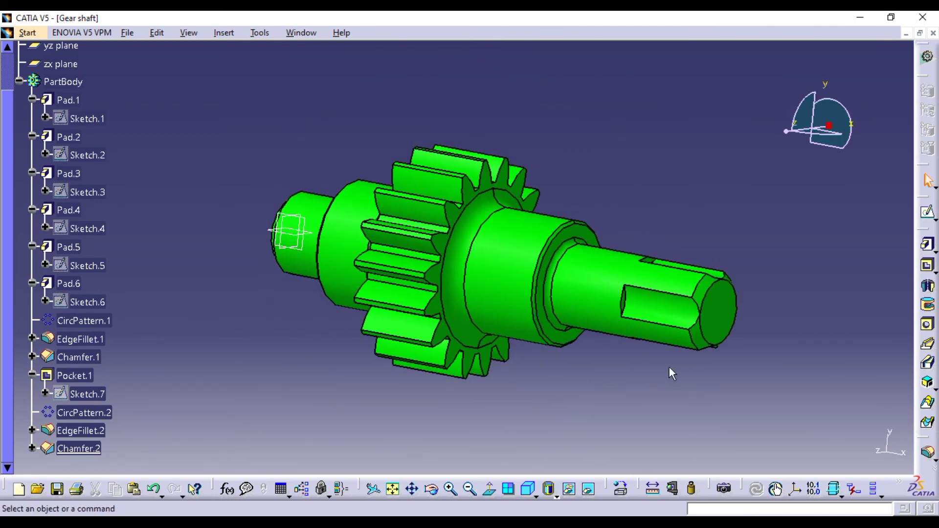
middle_drag(707, 373, 720, 373)
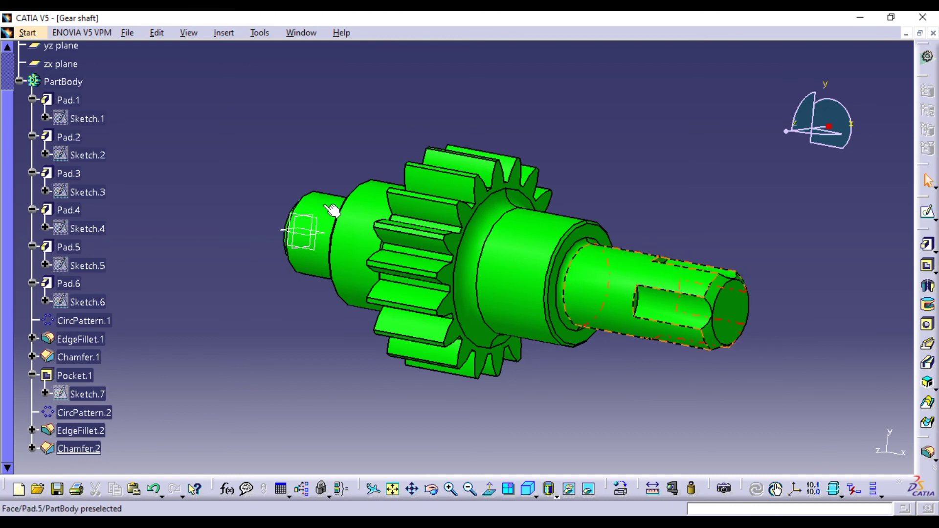
scroll(143, 196, up, 3)
click(61, 157)
ctrl+click(62, 175)
right_click(66, 192)
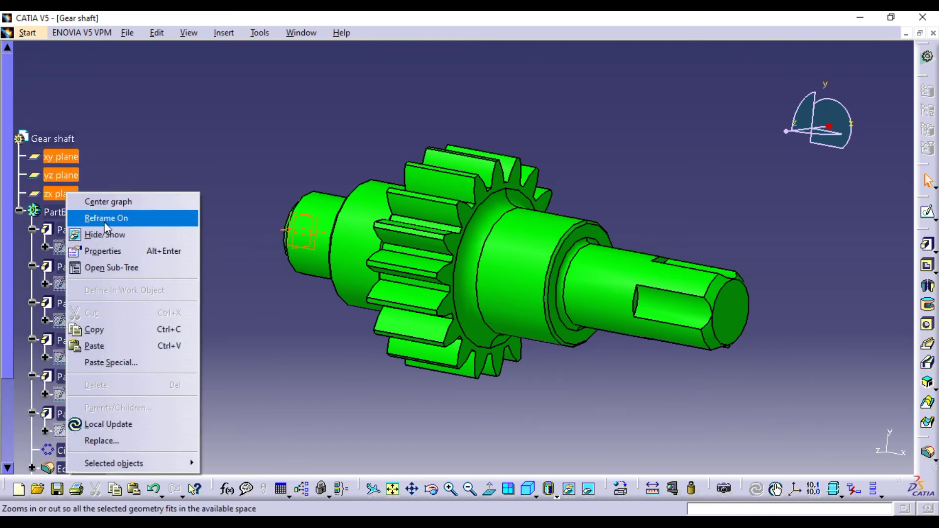
click(104, 220)
ctrl+middle_drag(151, 230, 335, 318)
Hide the xy, yz and zx reference planes together
ctrl+click(66, 172)
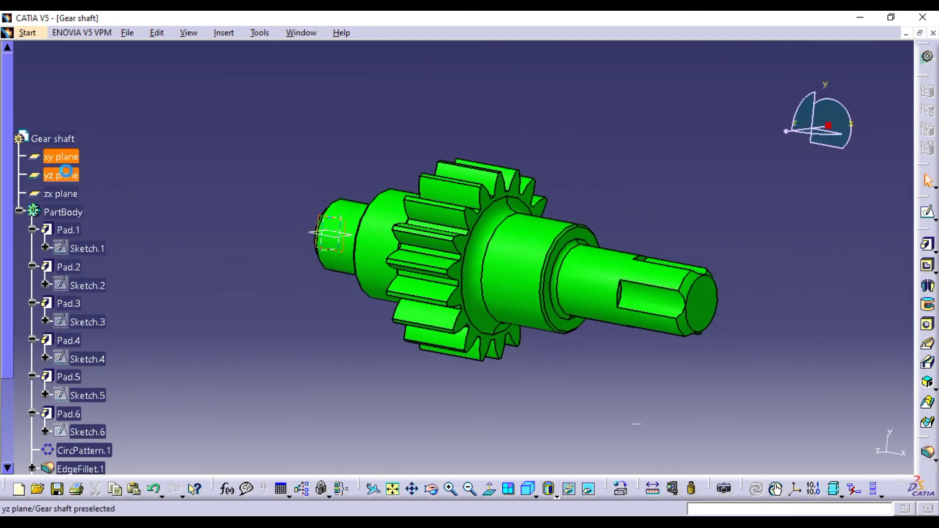
ctrl+click(66, 191)
right_click(69, 193)
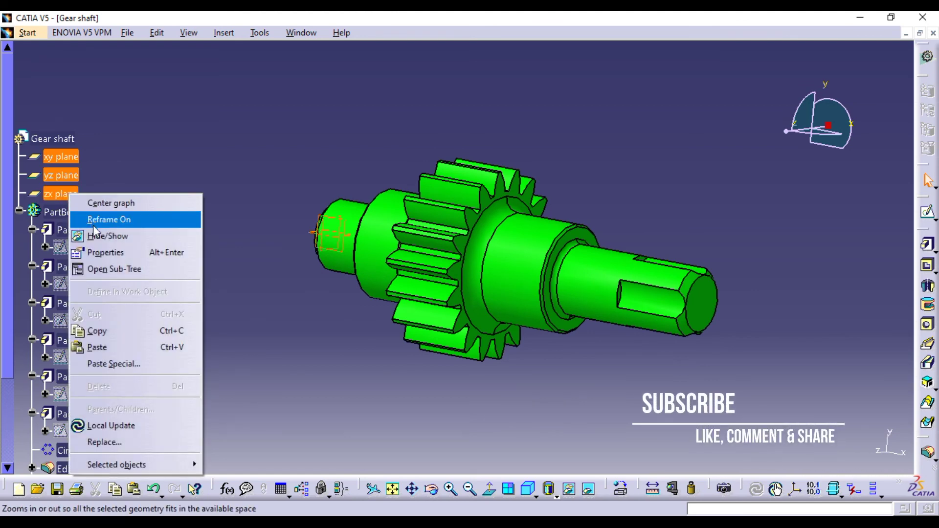
click(156, 236)
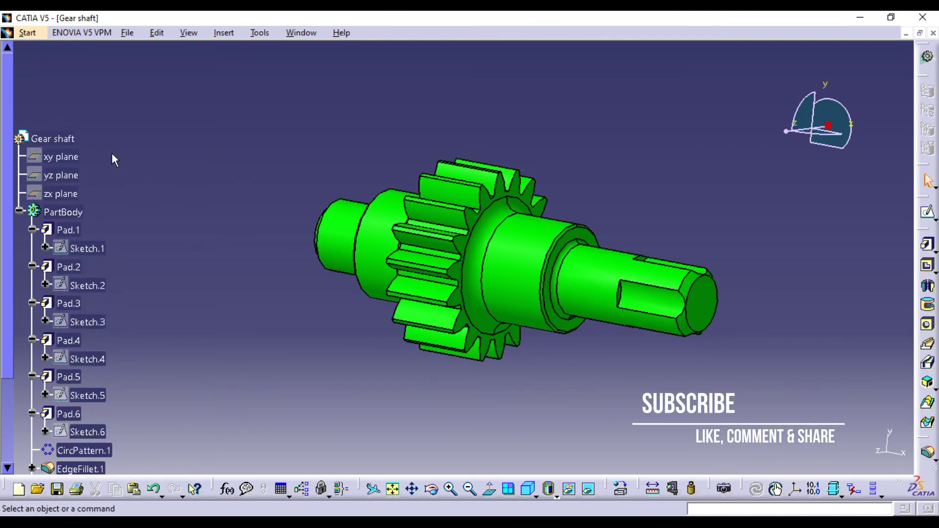
Review the complete specification tree at a reduced size and inspect the finished gear shaft
ctrl+scroll(112, 153, down, 1)
scroll(120, 169, down, 2)
scroll(120, 168, down, 1)
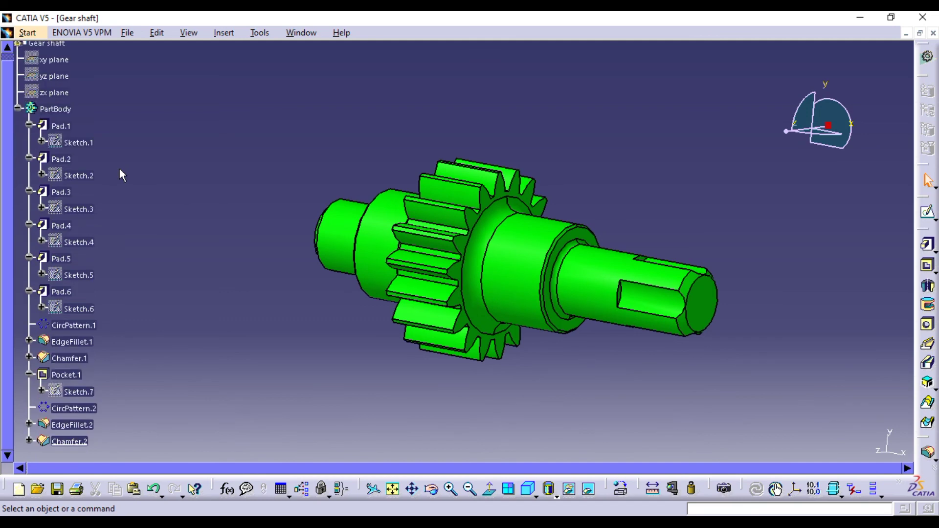
scroll(204, 226, up, 1)
scroll(212, 234, down, 1)
click(214, 242)
middle_drag(212, 236, 204, 210)
middle_drag(551, 297, 517, 282)
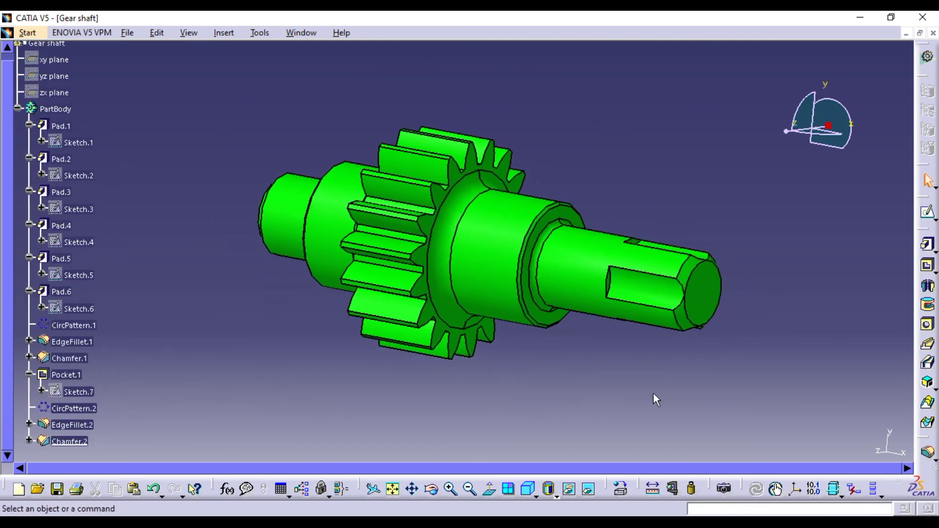